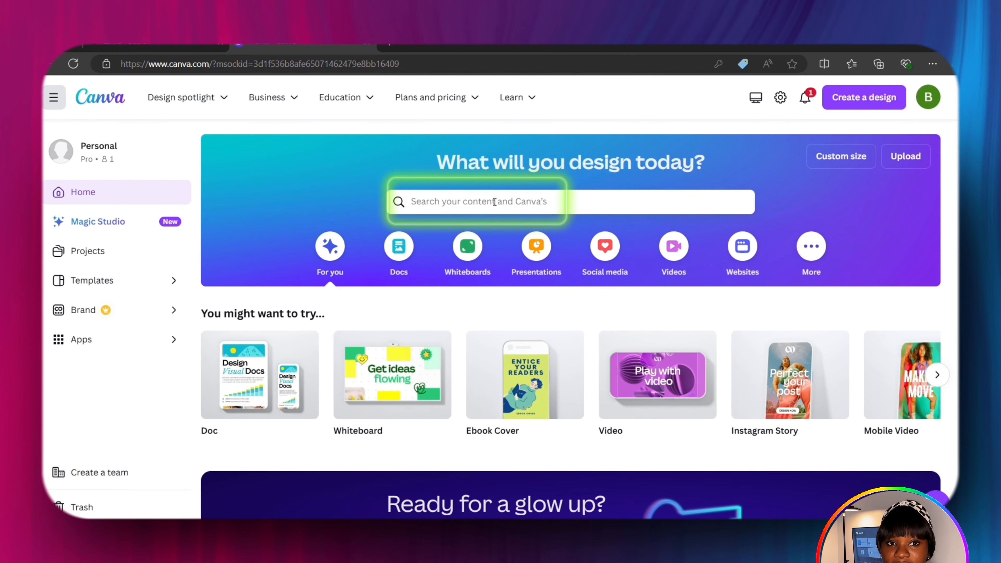
Search Canva for "ebook template"
left_click(508, 202)
type("ebook")
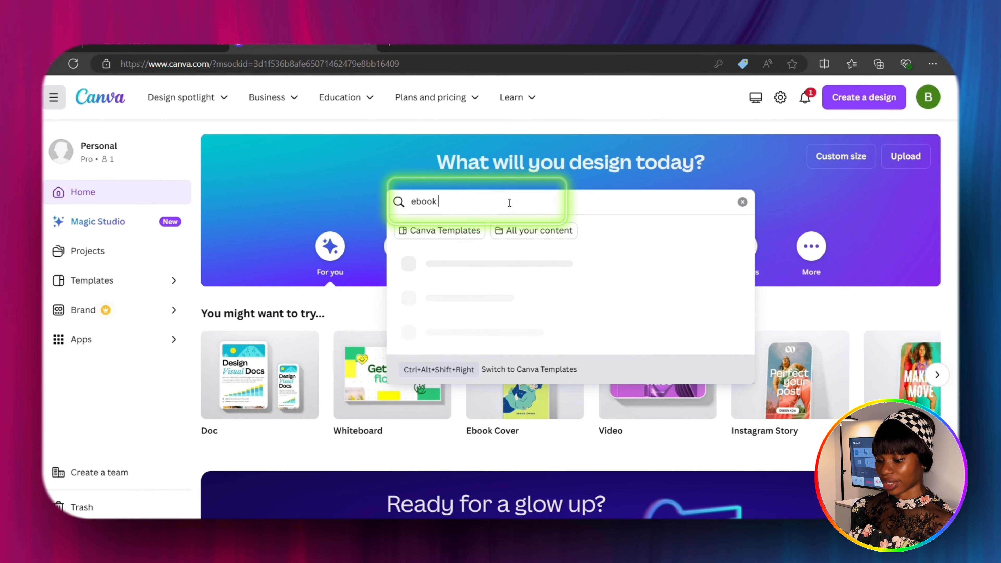
type(" template")
key("Return")
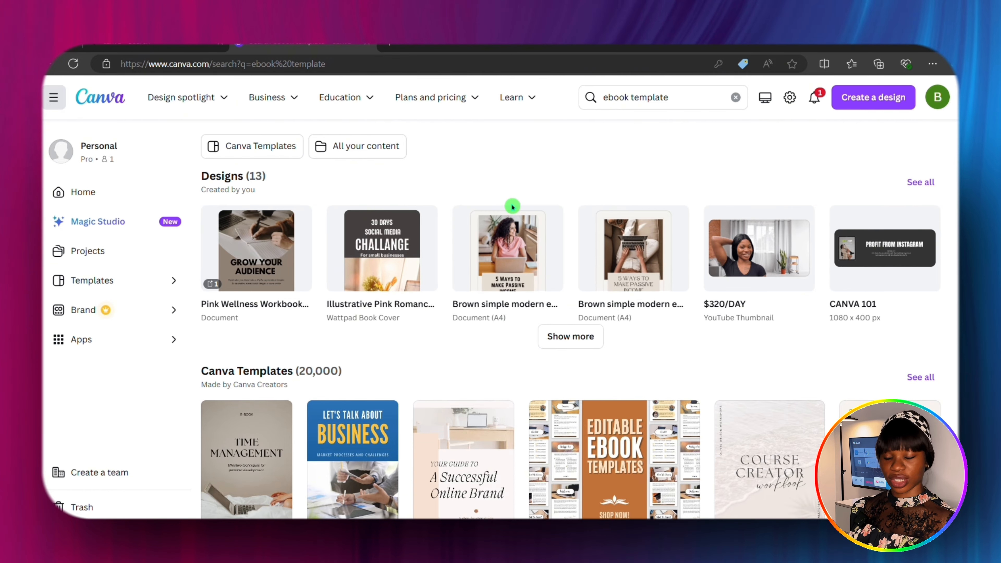
Find the Brown Minimalist Wellness Ebook Cover among the template results and open it for customization
scroll(547, 370, "down", 8)
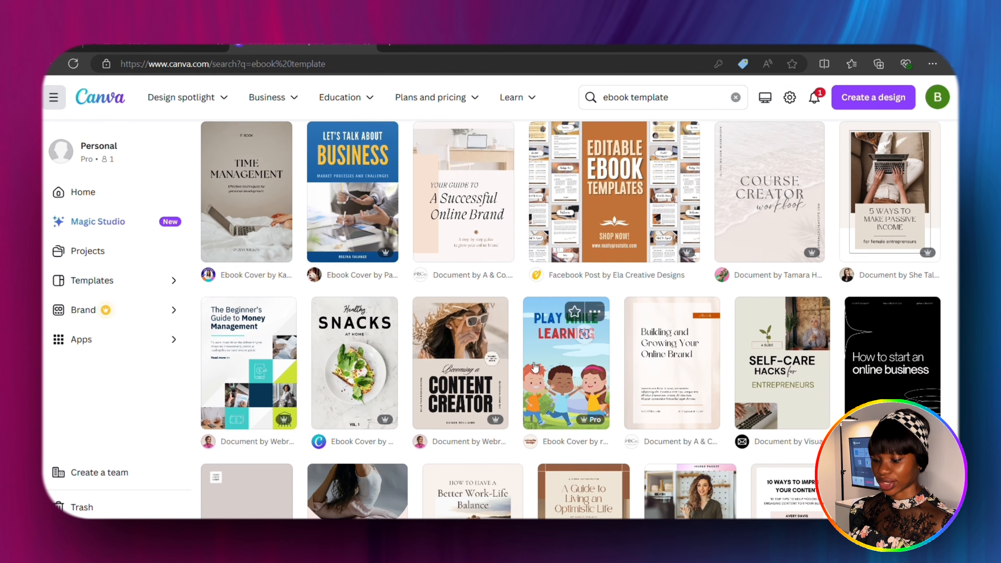
scroll(537, 358, "down", 10)
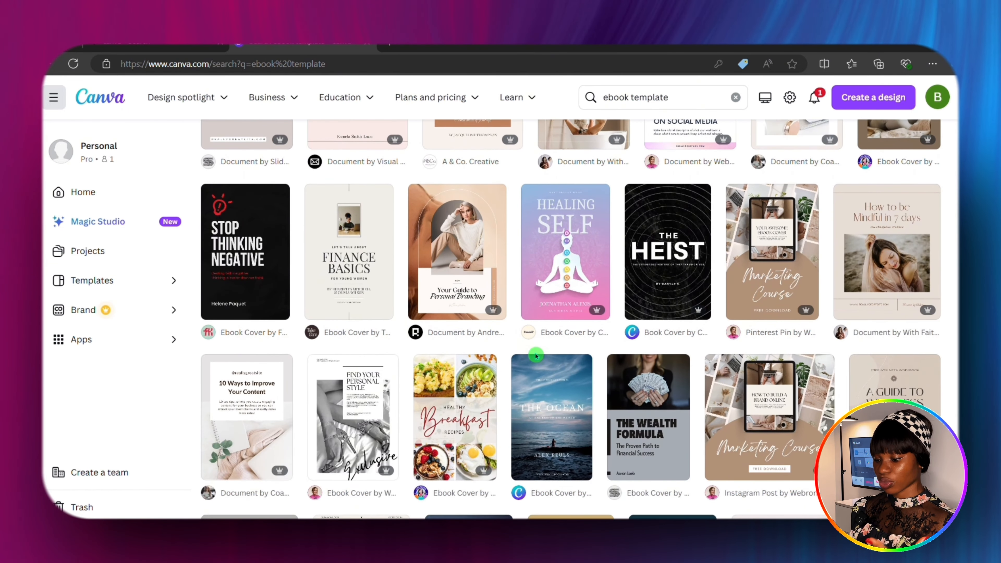
scroll(532, 351, "down", 10)
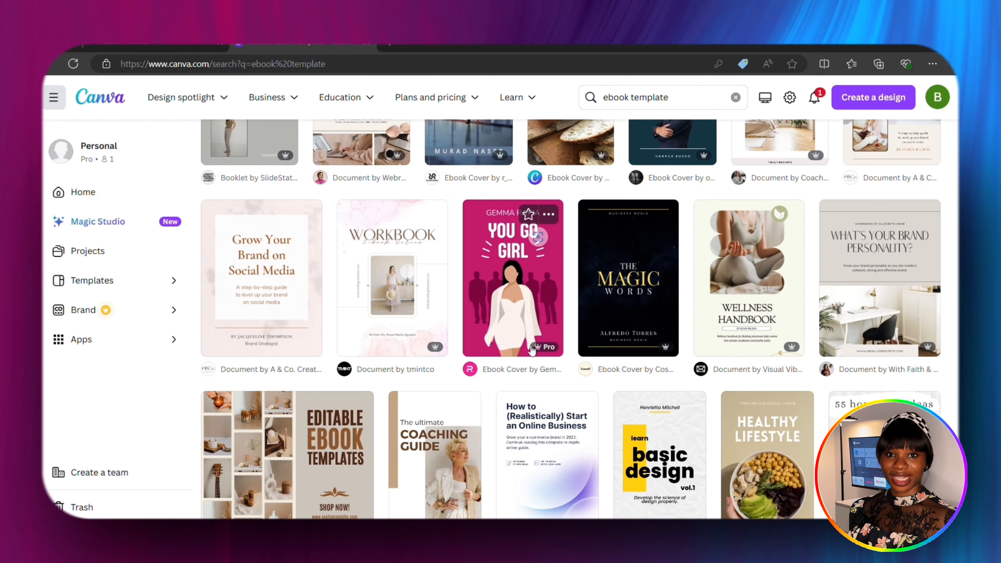
scroll(532, 350, "down", 10)
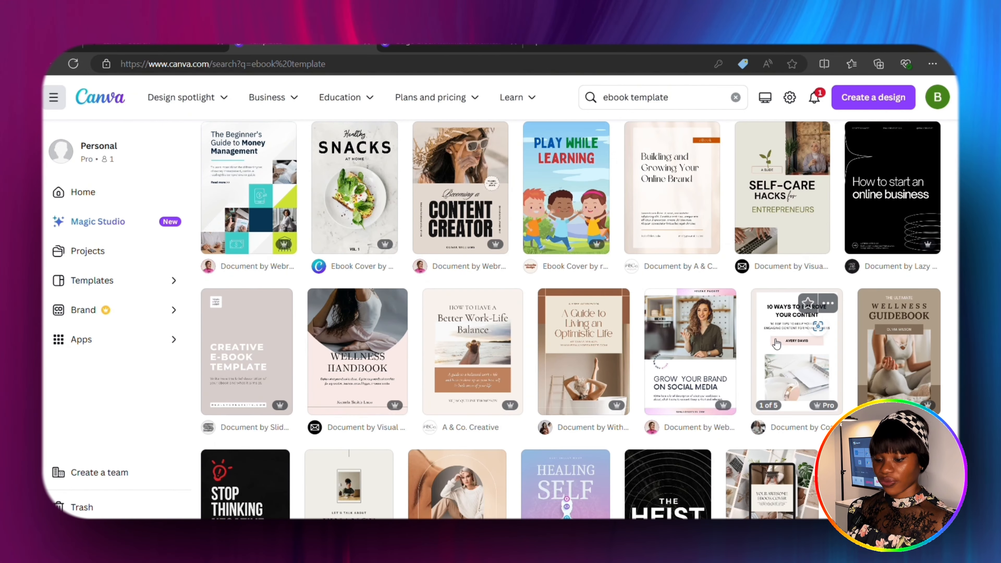
left_click(930, 360)
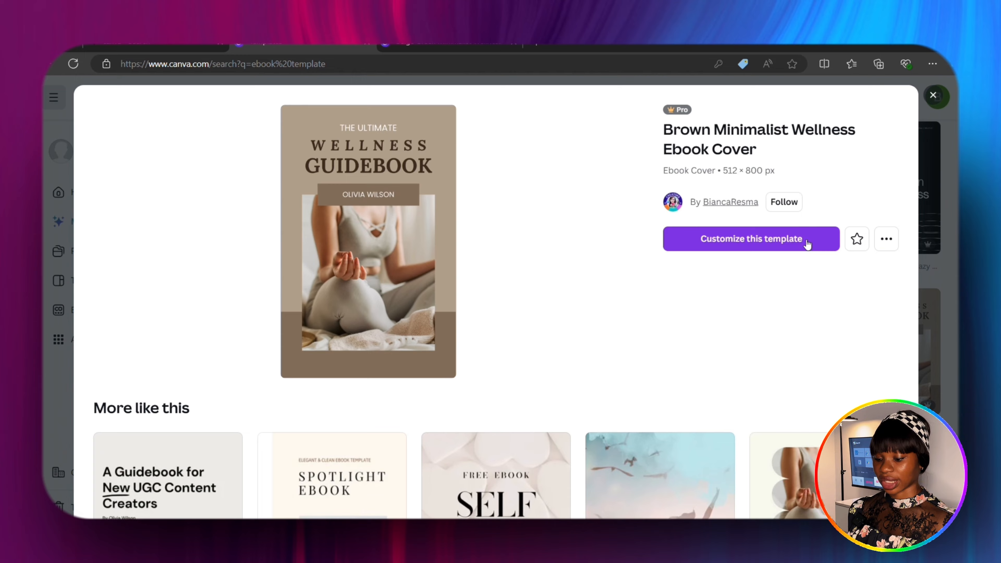
left_click(787, 240)
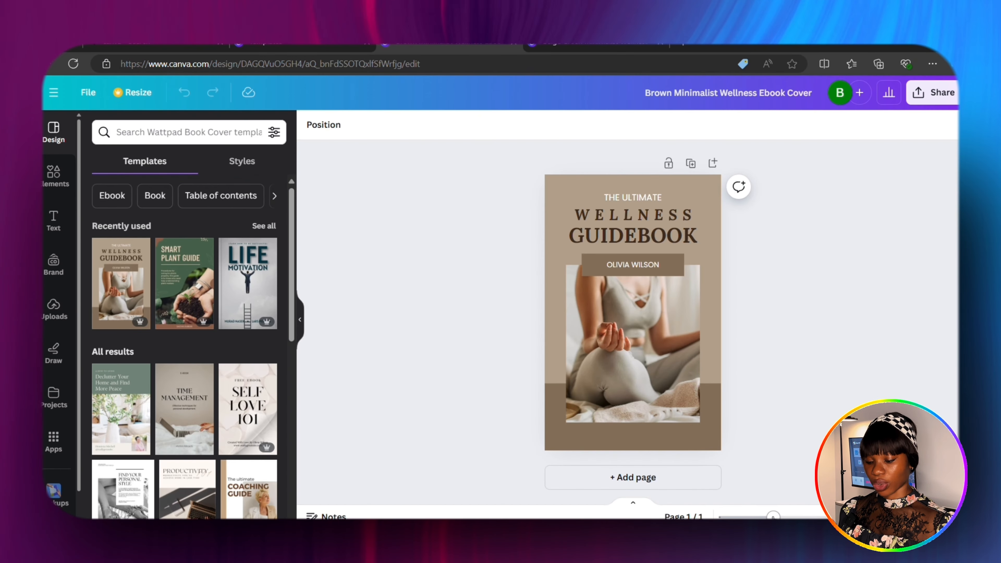
Delete all the template's text and image elements from the cover and set the page background to white
left_click_drag(773, 518, 783, 518)
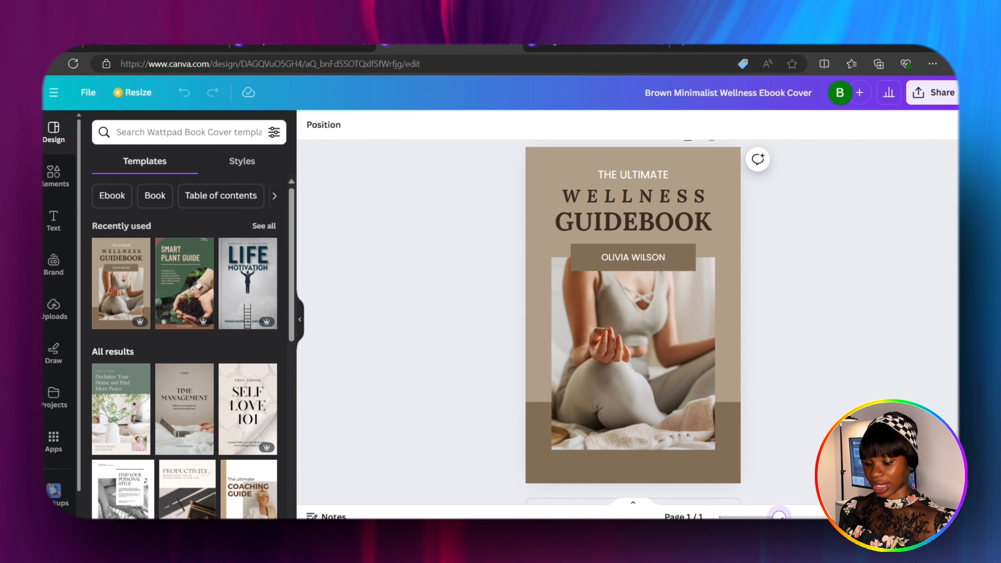
left_click_drag(534, 165, 711, 498)
left_click(676, 200)
left_click(267, 367)
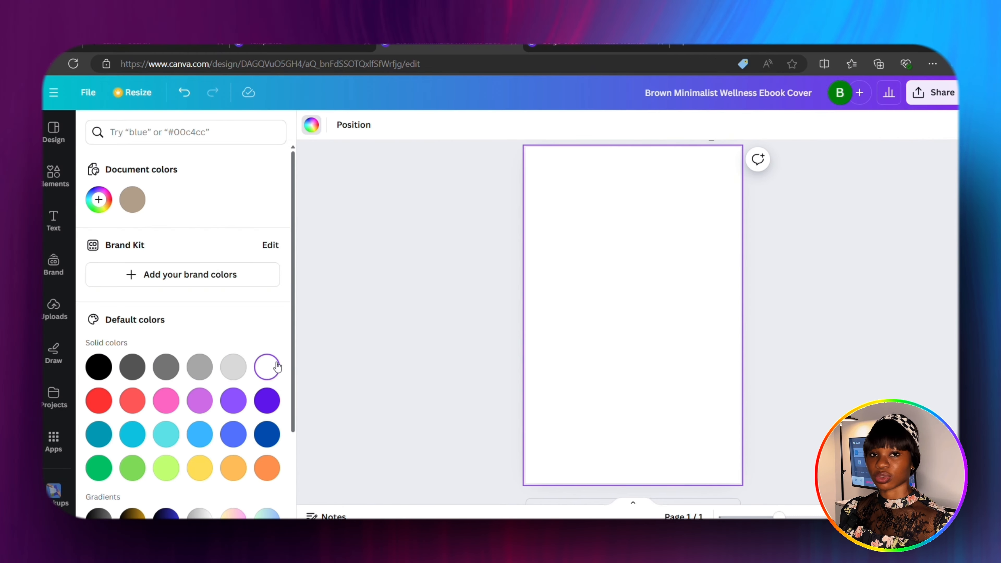
Add a heading to the blank cover reading "HIGH VALUE WOMAN"
left_click(51, 221)
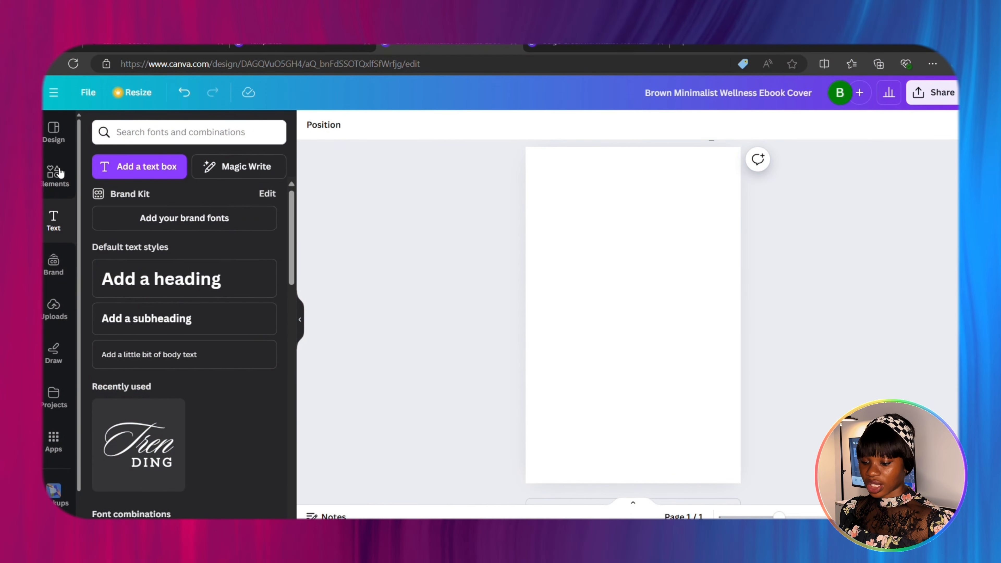
left_click(64, 175)
left_click(54, 131)
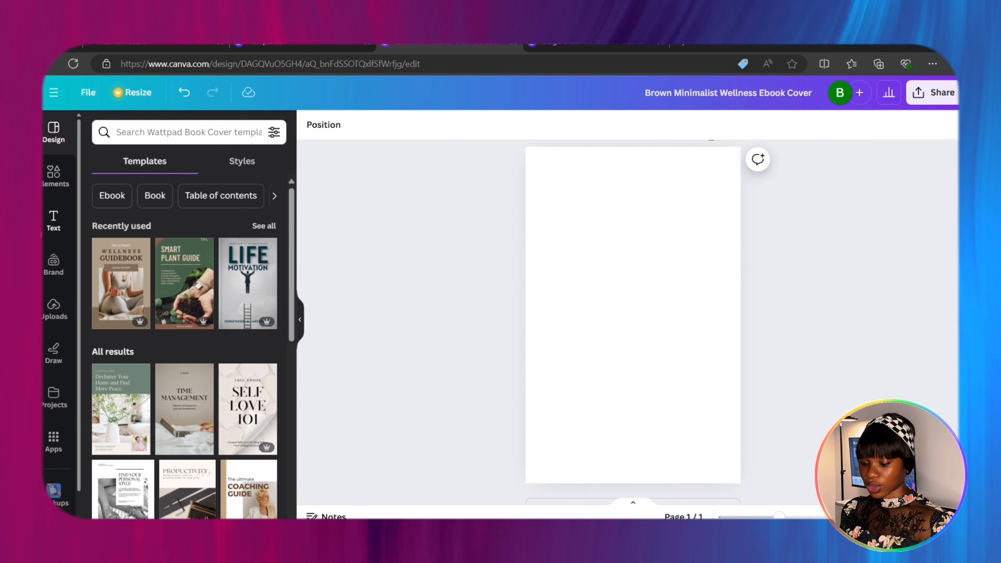
left_click(54, 221)
left_click(158, 278)
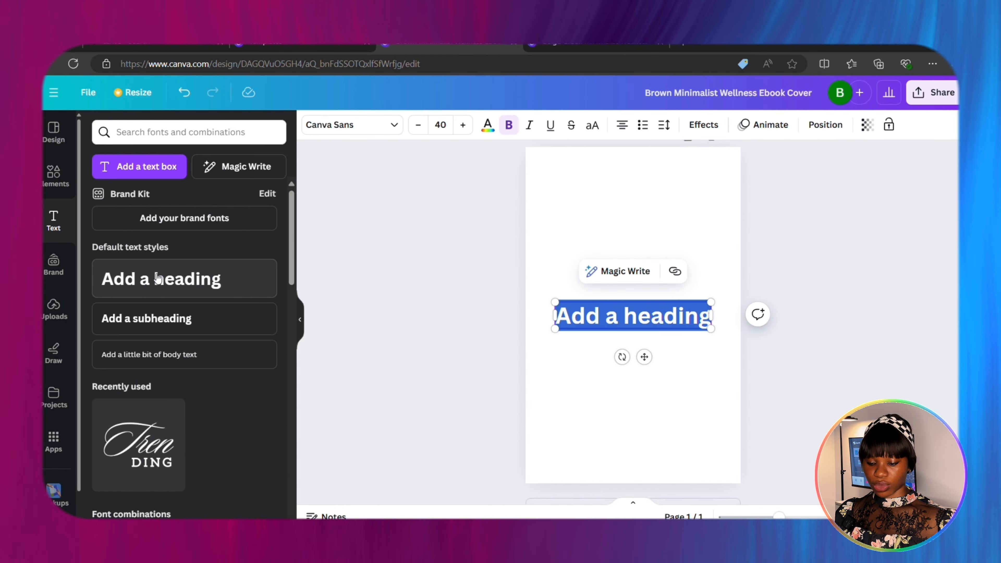
type("H")
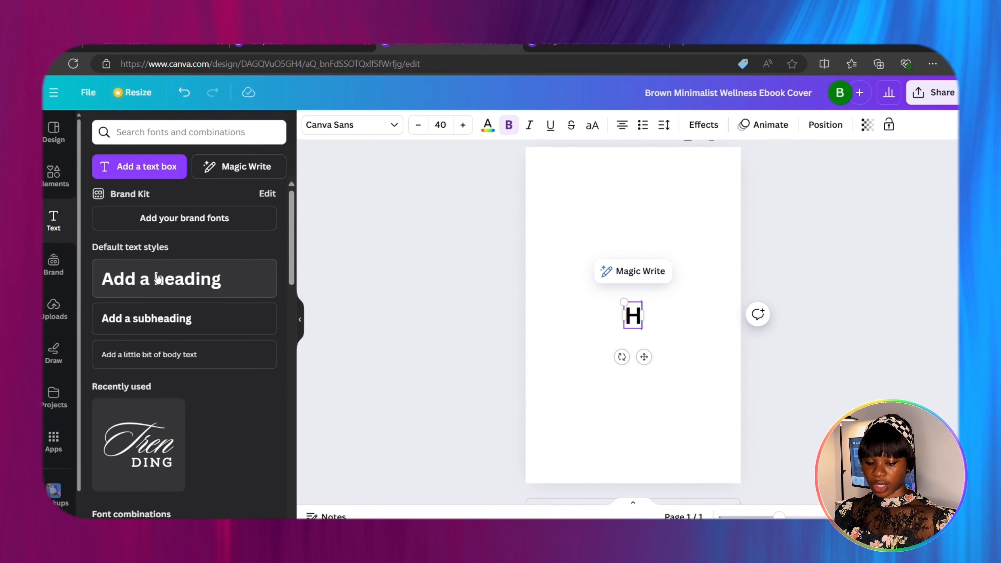
type("IGH VALUE WOMAN")
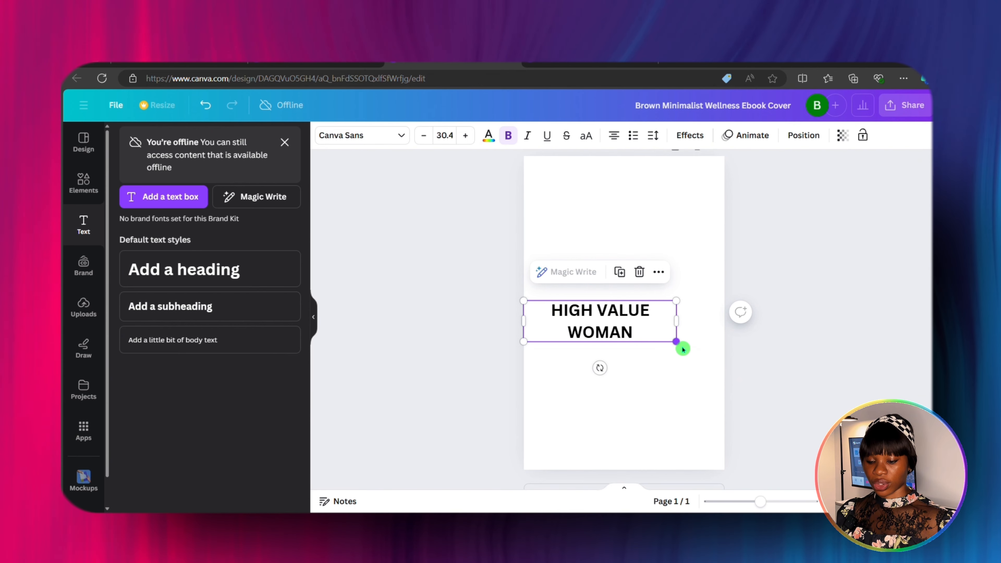
Enlarge the heading to font size 40 across the page width and set its font to League Spartan
left_click_drag(681, 344, 722, 387)
left_click(675, 340)
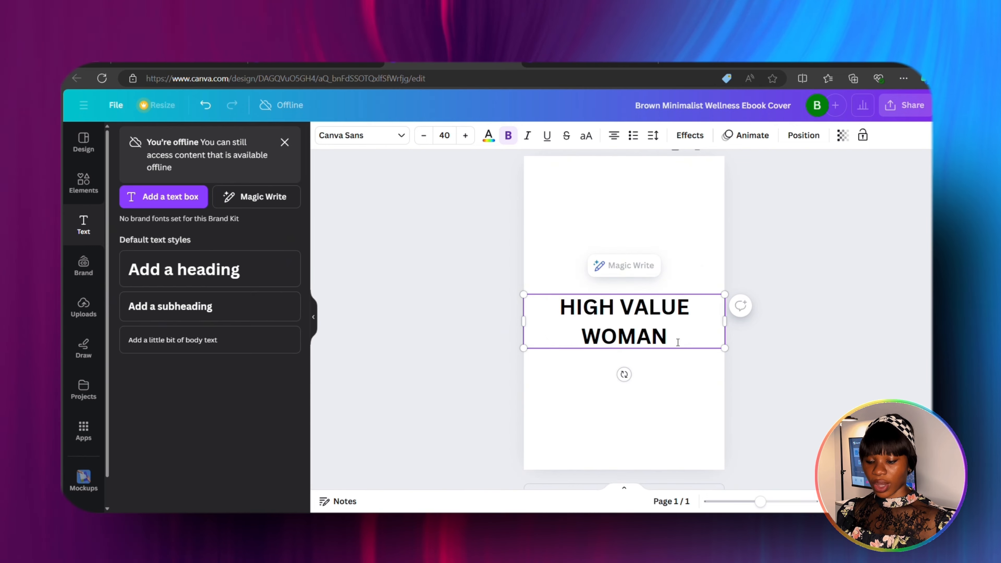
left_click_drag(675, 340, 468, 123)
left_click(362, 135)
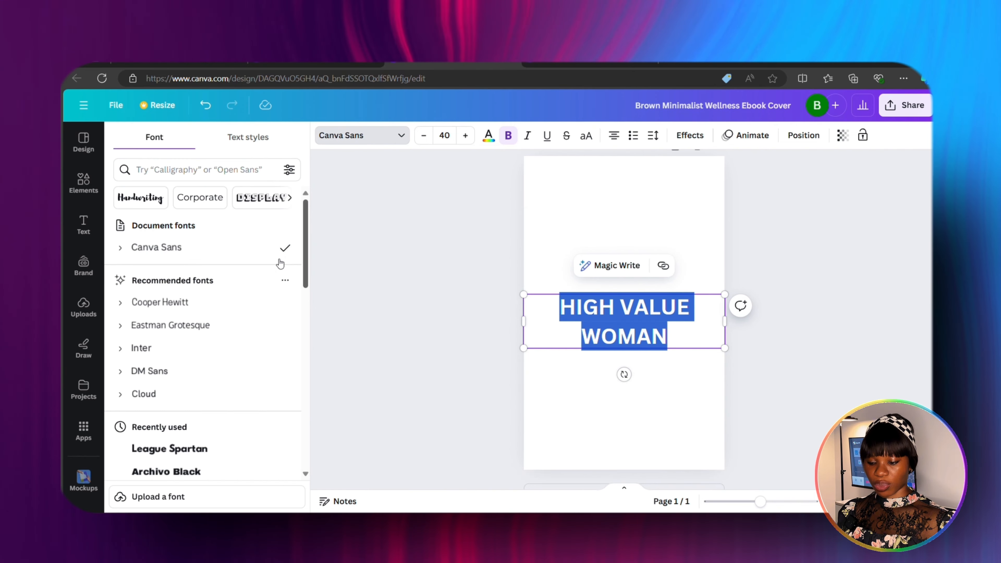
left_click_drag(311, 251, 308, 318)
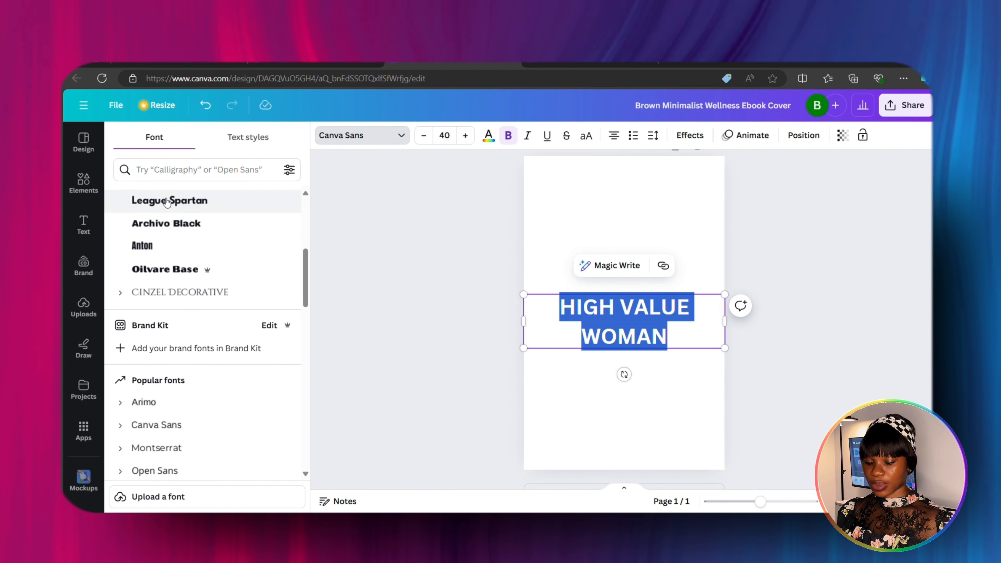
left_click(175, 201)
Scale the heading up to font size 41.1 and center it horizontally, slightly higher on the page
left_click_drag(734, 357, 740, 358)
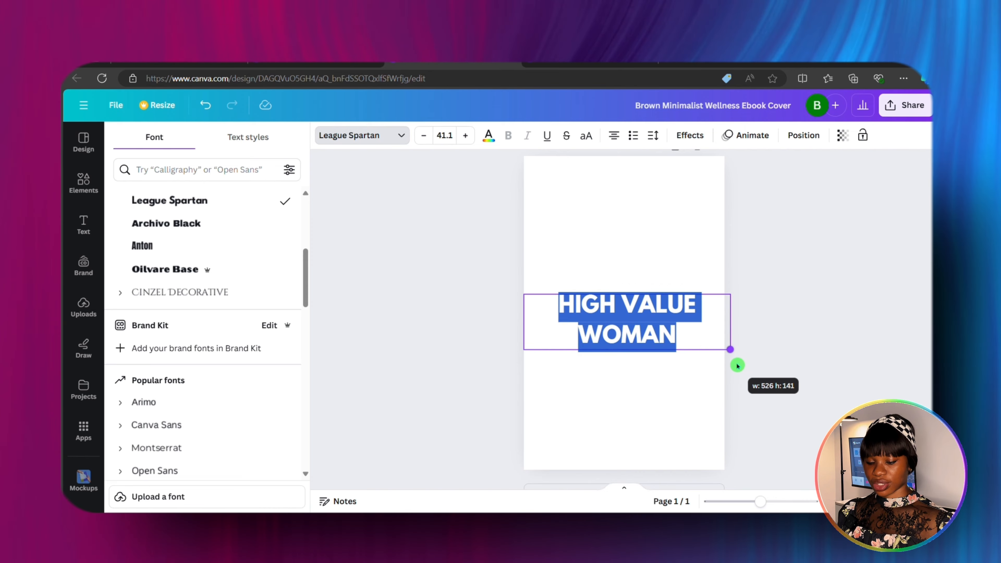
left_click(647, 324)
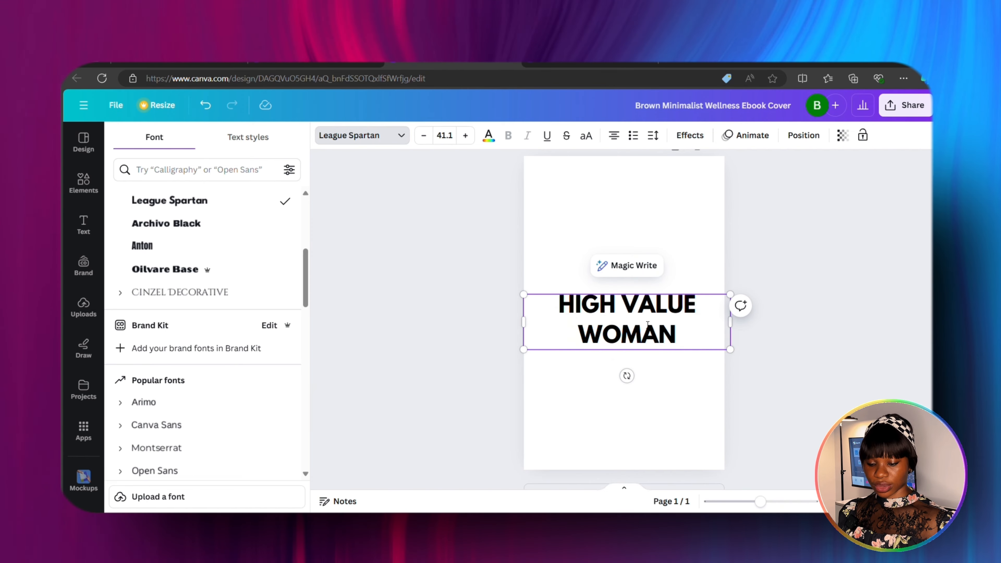
left_click(525, 273)
left_click_drag(651, 335, 650, 329)
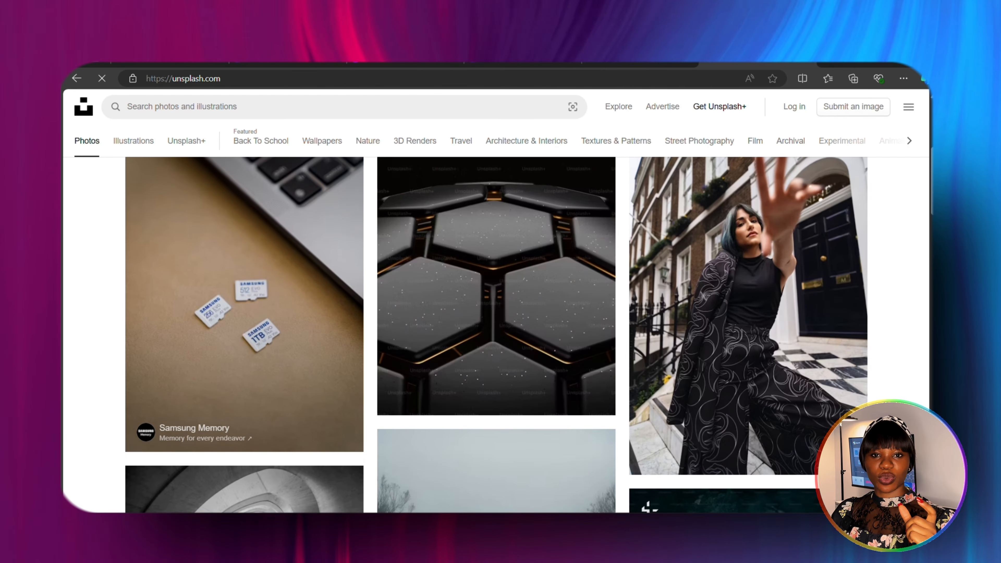
Browse the Unsplash home page photos and search the site for "Motivation"
scroll(497, 335, "down", 9)
scroll(497, 336, "down", 15)
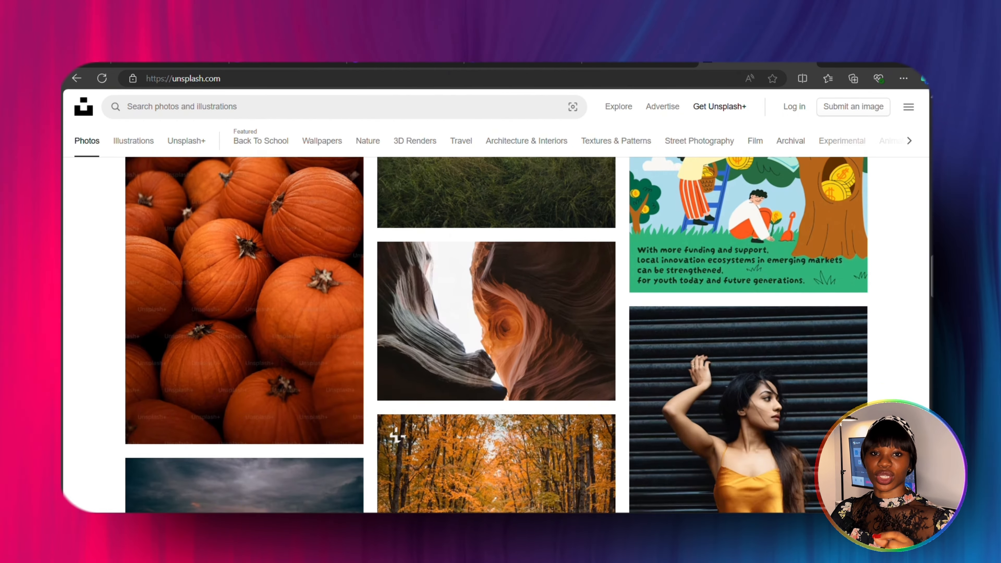
scroll(497, 335, "down", 11)
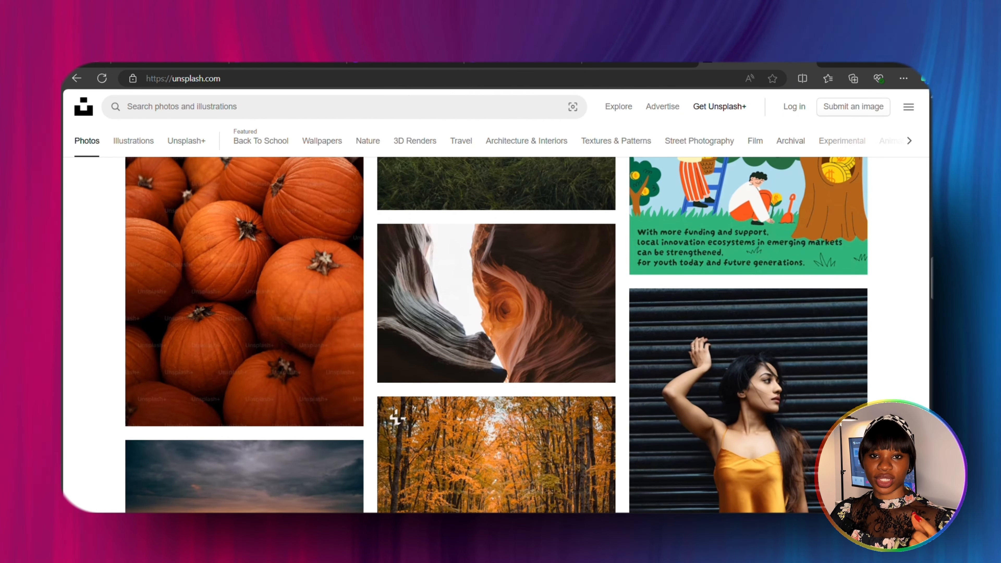
scroll(497, 336, "down", 7)
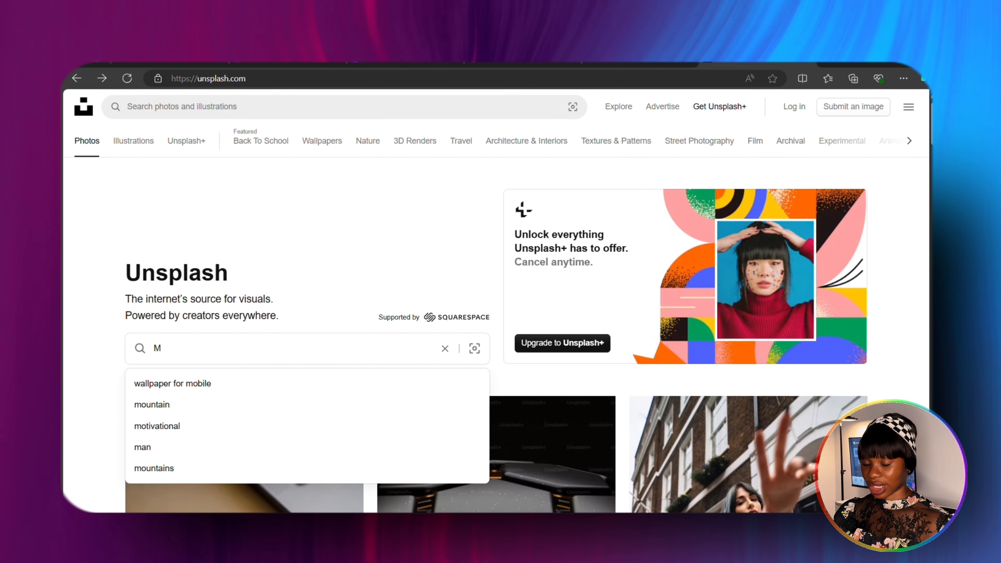
type("otivation")
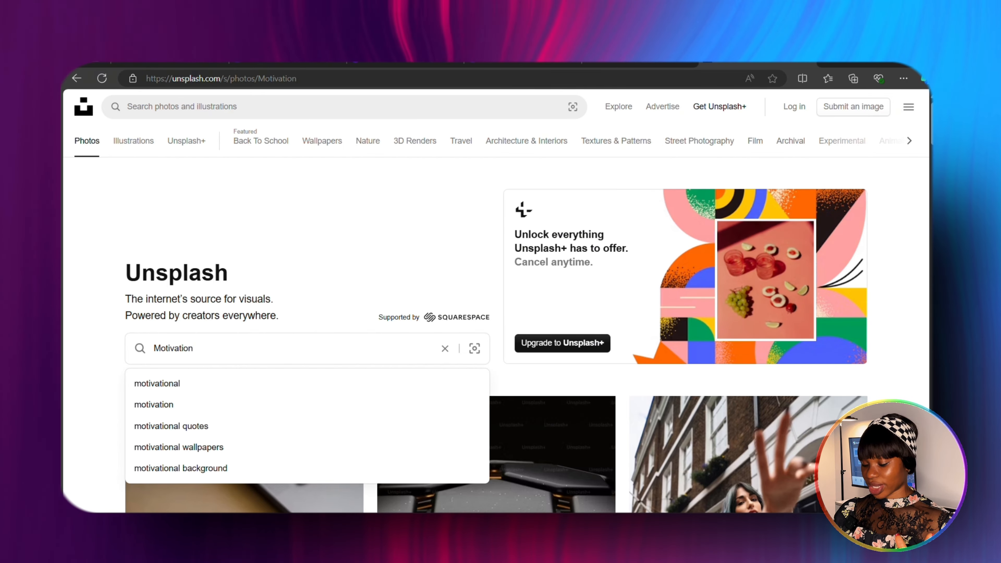
key("Return")
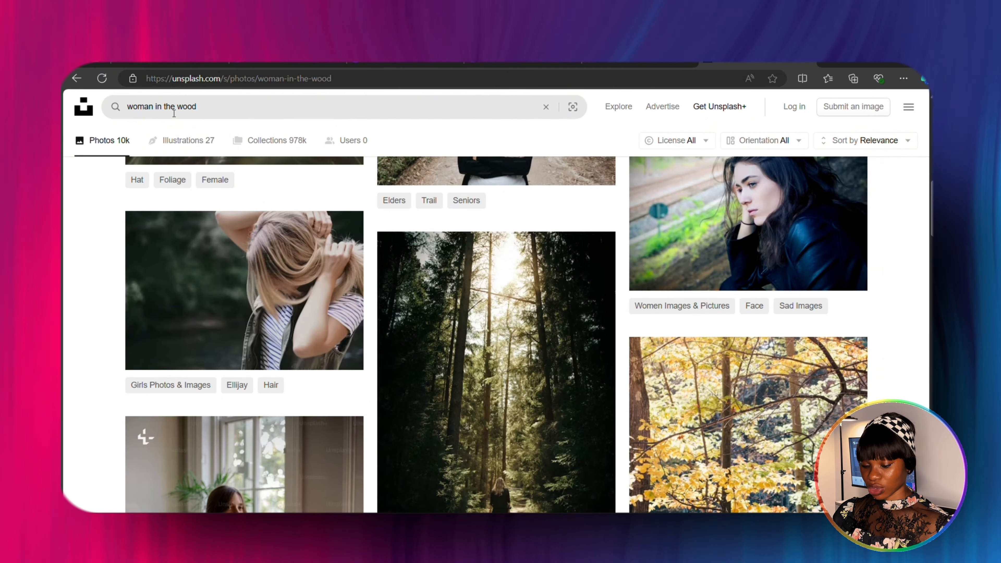
In the "woman in the wood" results, pick the photo of a woman walking along a dark forest path
scroll(174, 114, "down", 2)
scroll(174, 113, "down", 3)
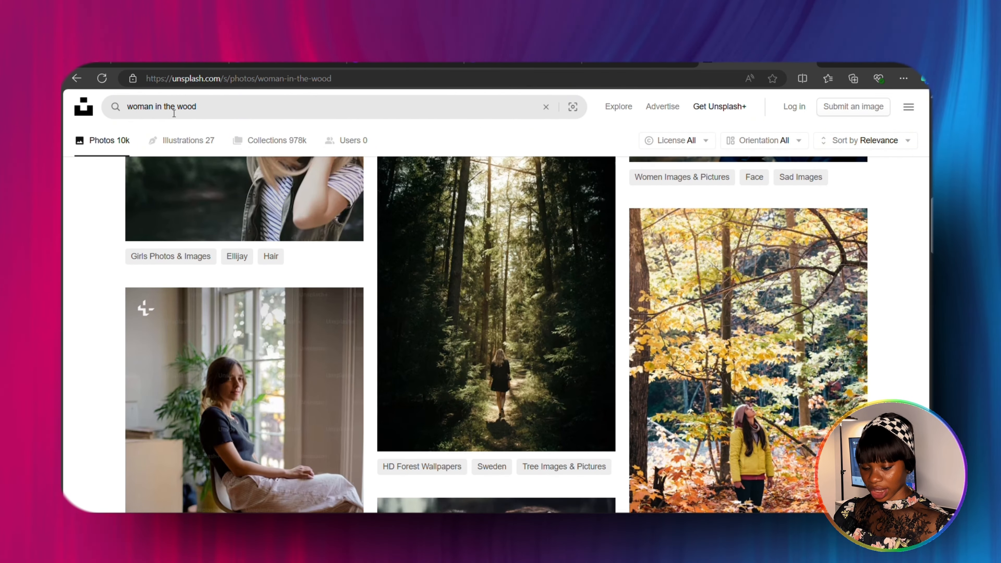
scroll(174, 113, "up", 3)
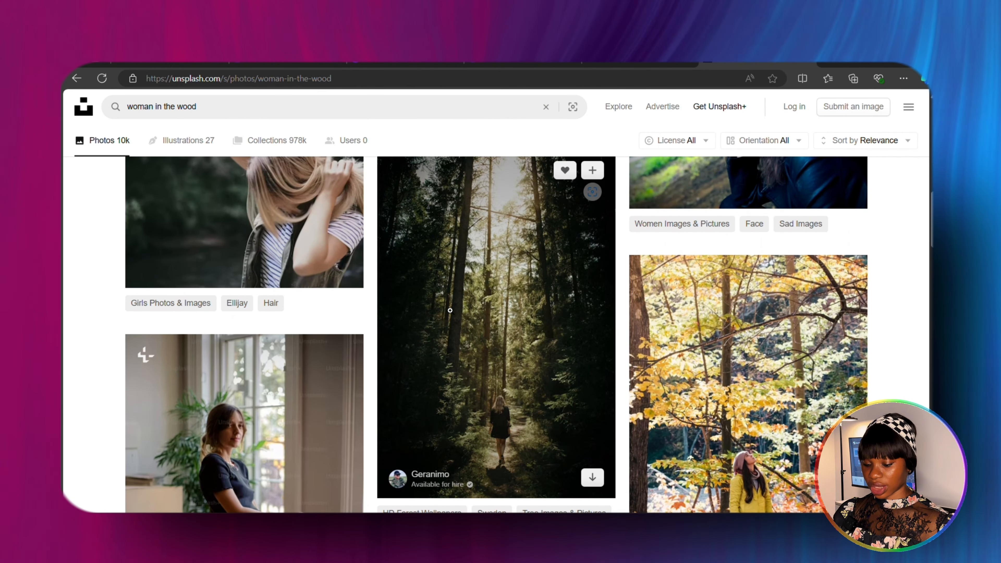
left_click(497, 300)
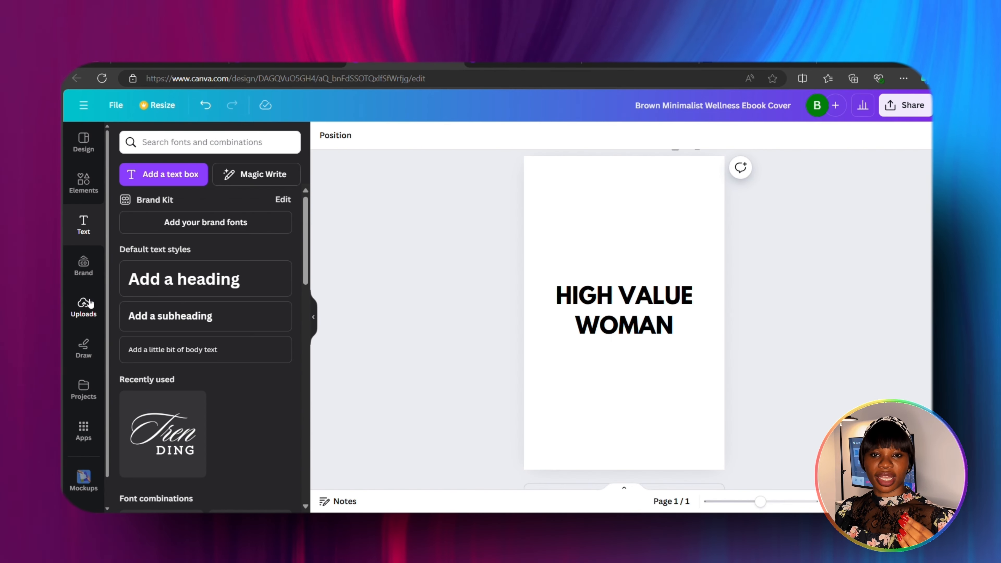
Return to the Canva cover design and try to move an uploaded photo to the trash
left_click(83, 306)
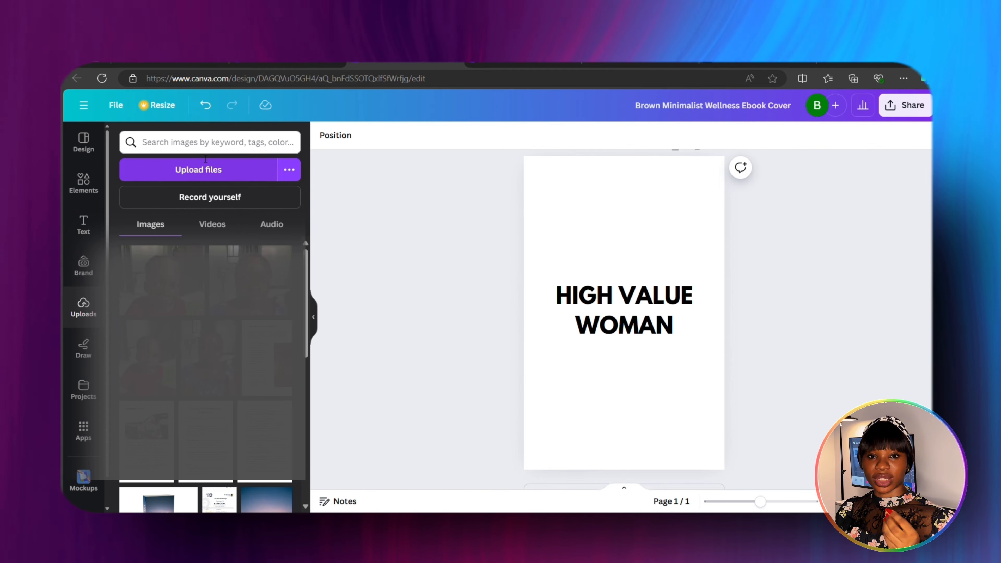
left_click(283, 254)
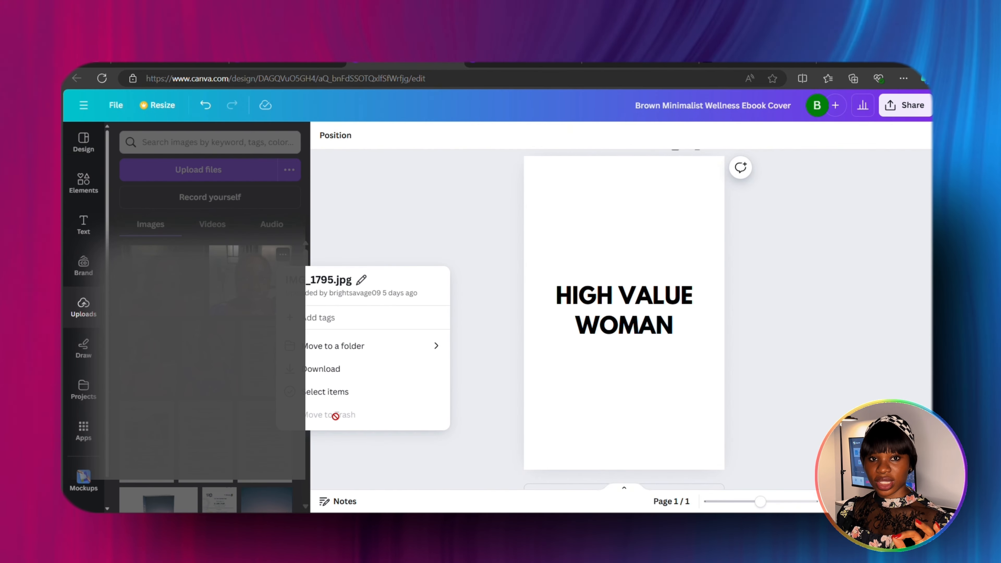
left_click(335, 415)
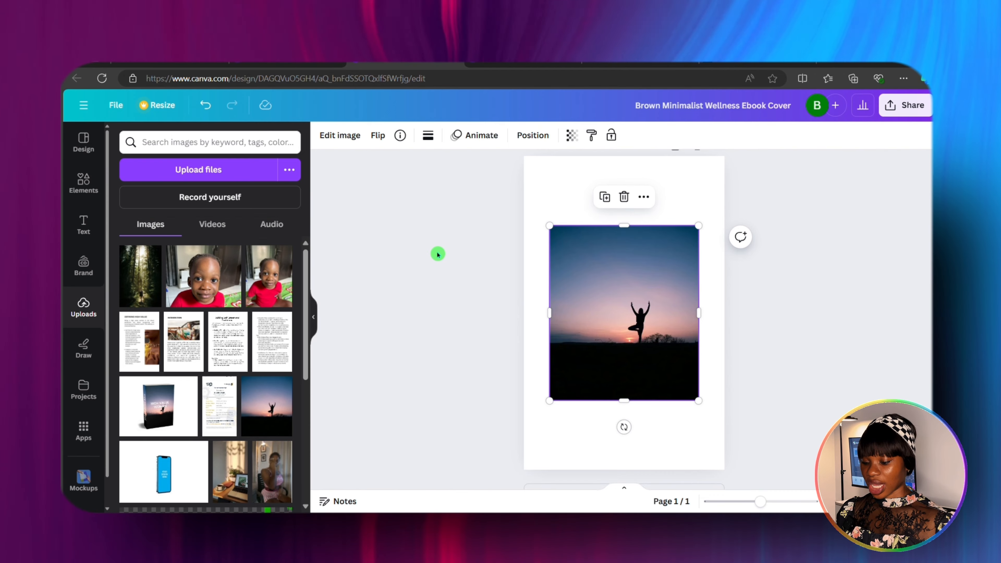
Enlarge the sunset yoga silhouette photo from its corners and stretch it down to cover the full page height
left_click_drag(558, 232, 494, 157)
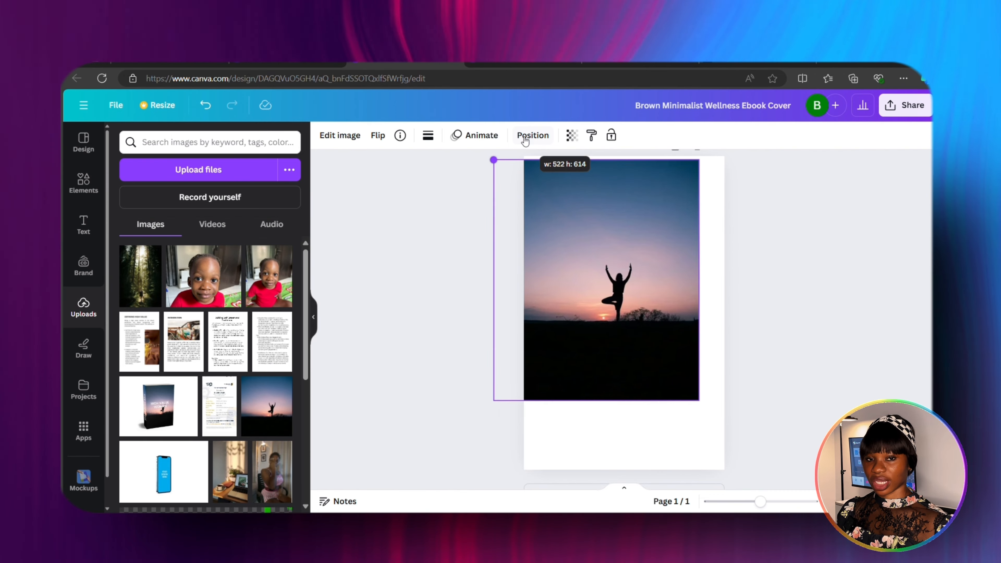
left_click_drag(693, 403, 718, 402)
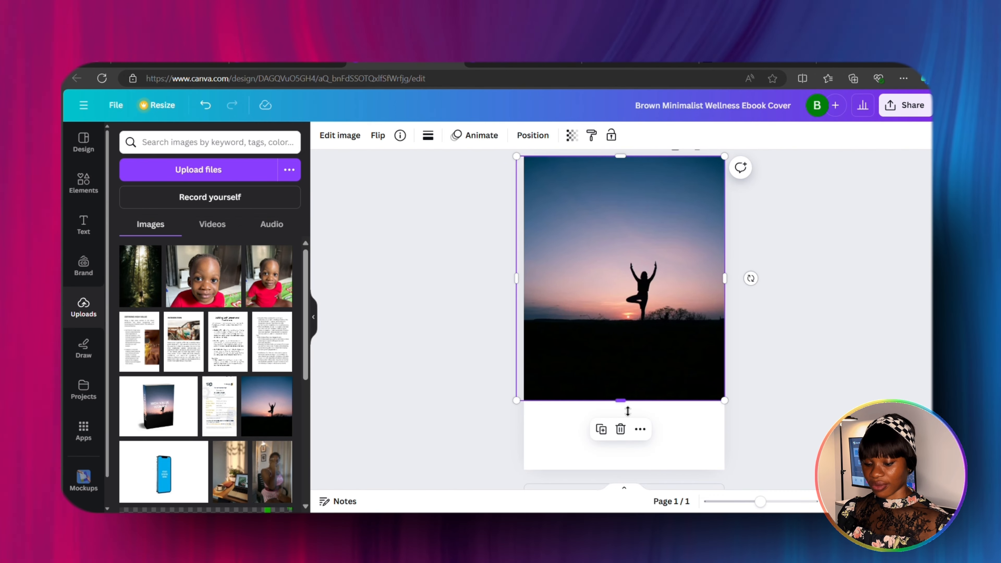
left_click_drag(628, 411, 636, 485)
left_click(467, 363)
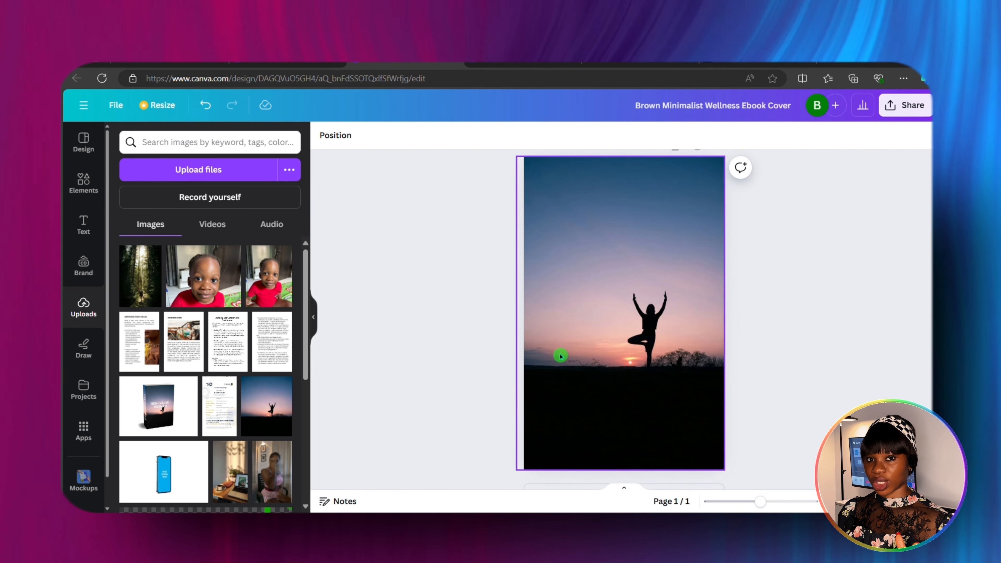
Send the sunset yoga photo backward so it sits behind the "HIGH VALUE WOMAN" title
left_click_drag(587, 346, 586, 345)
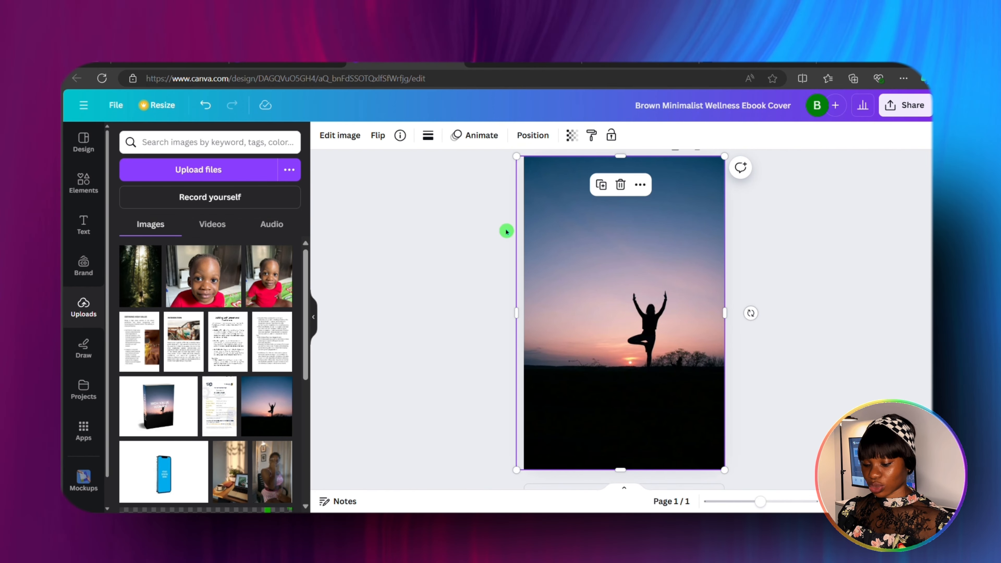
left_click(533, 135)
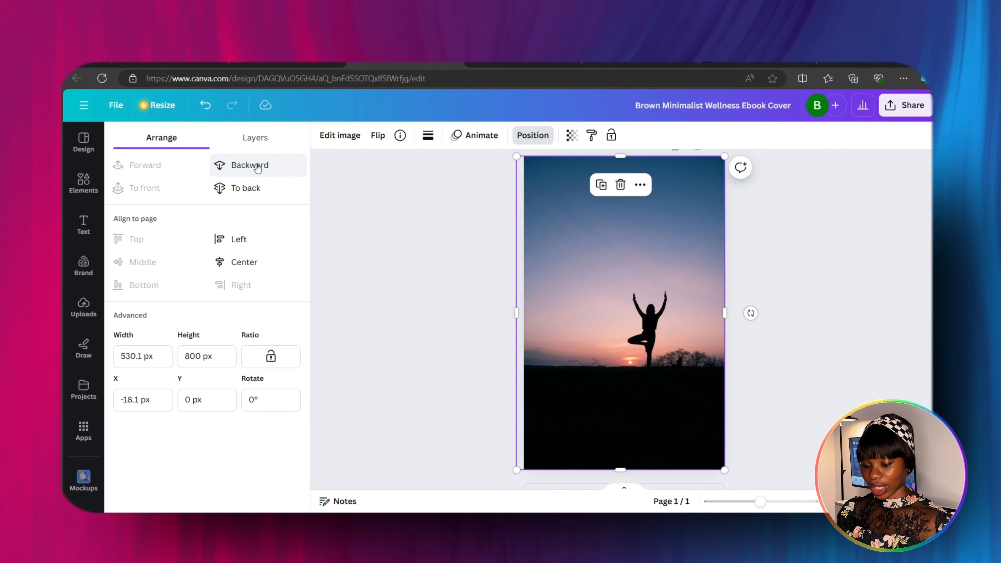
left_click(248, 164)
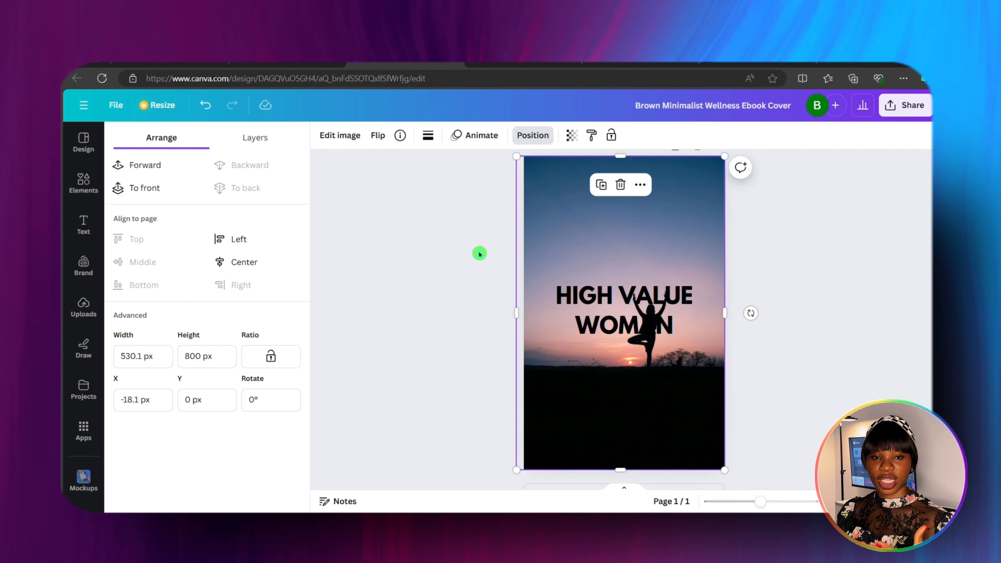
left_click(487, 280)
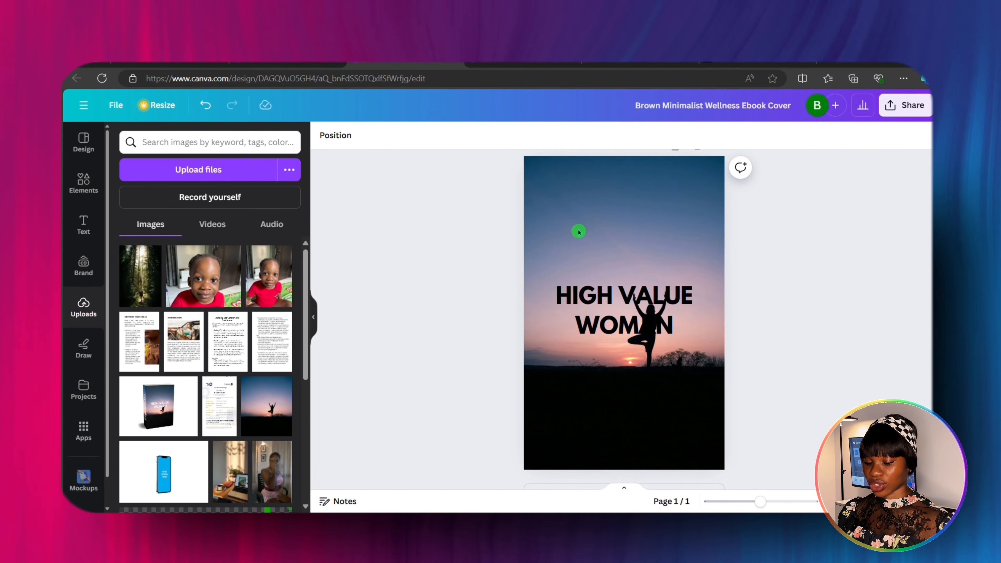
Try the background photo's brightness at -13 and contrast at 34, and undo both adjustments
left_click(593, 228)
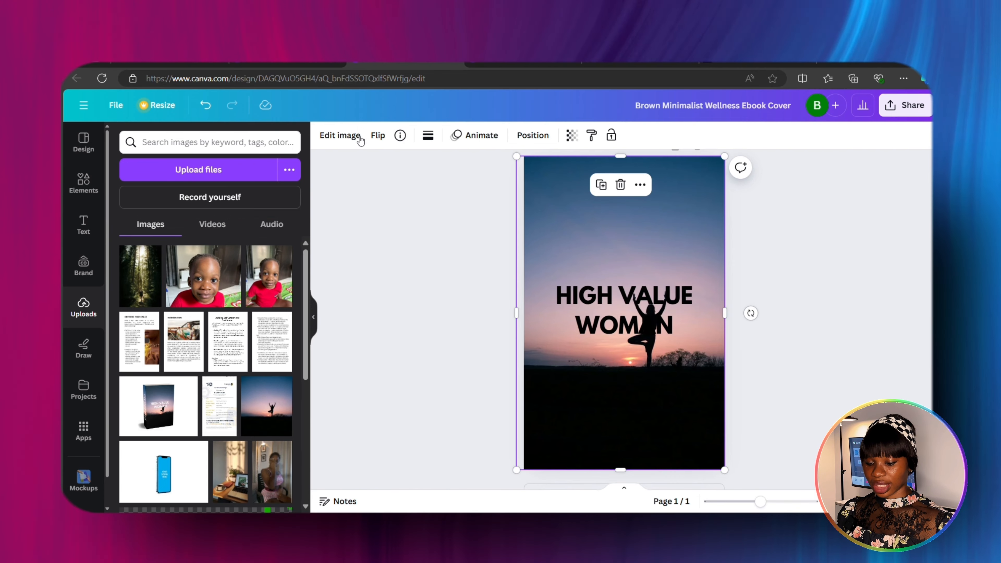
left_click(340, 135)
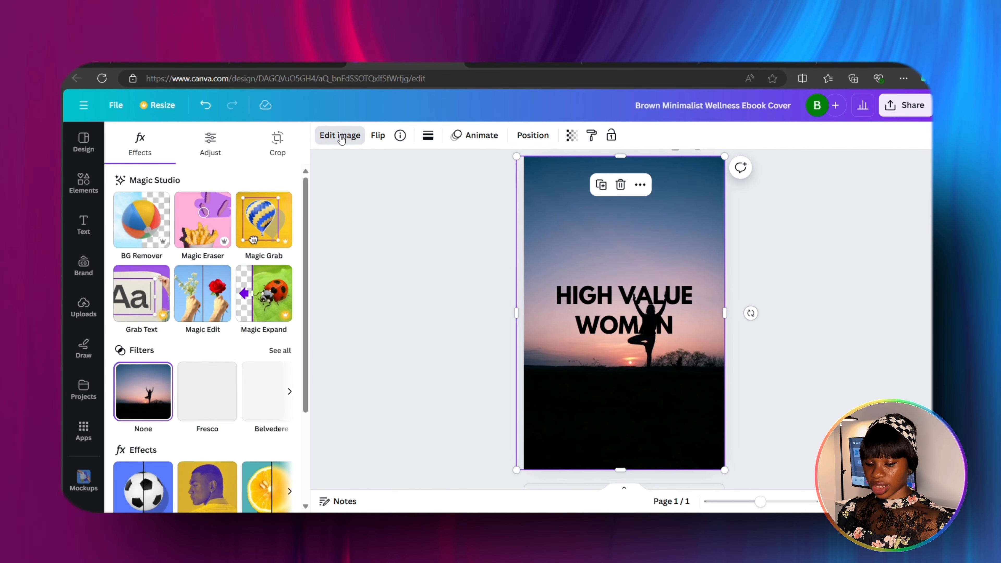
left_click(216, 159)
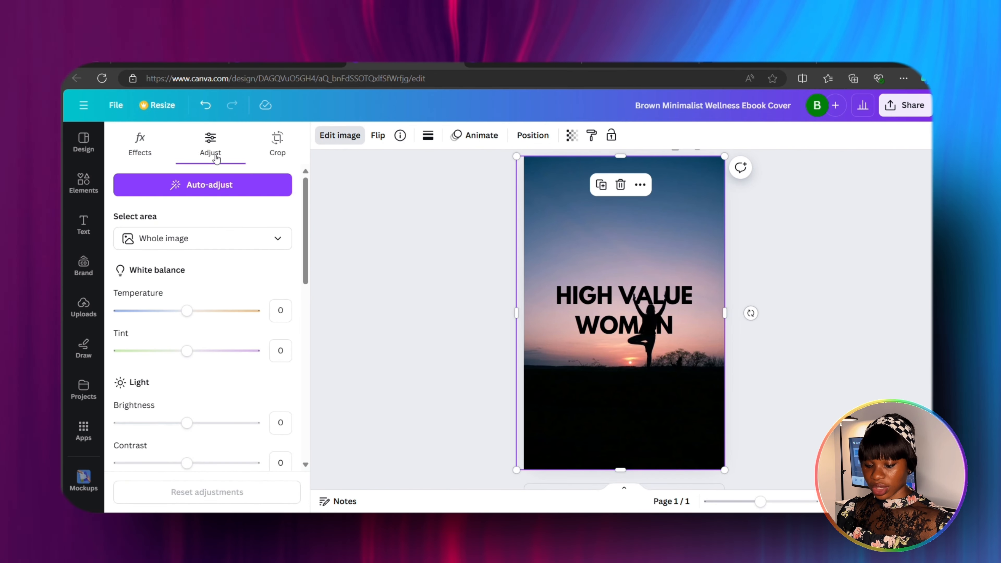
scroll(313, 298, "down", 5)
scroll(227, 249, "down", 1)
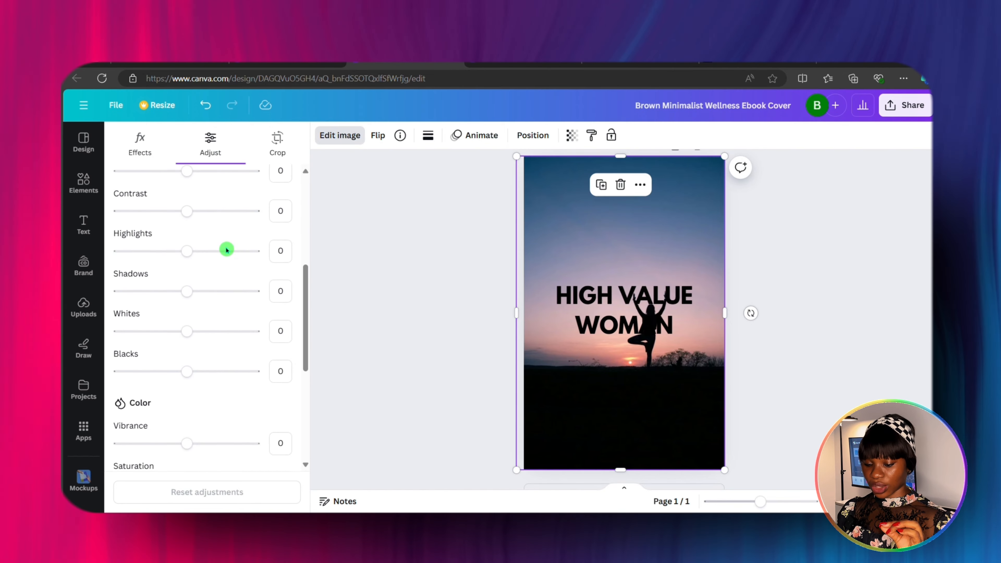
scroll(227, 250, "up", 2)
left_click_drag(195, 229, 213, 276)
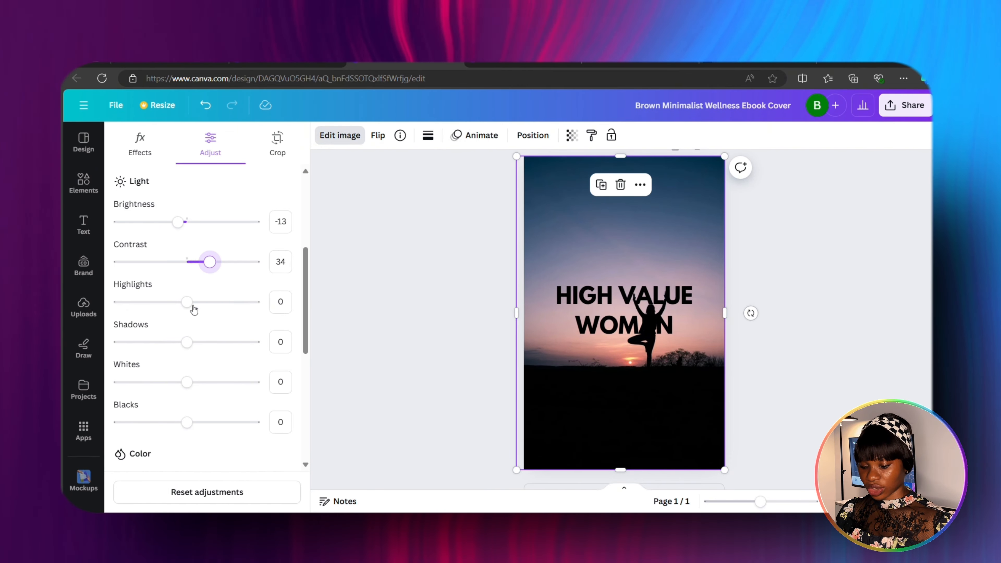
left_click(211, 106)
left_click(211, 107)
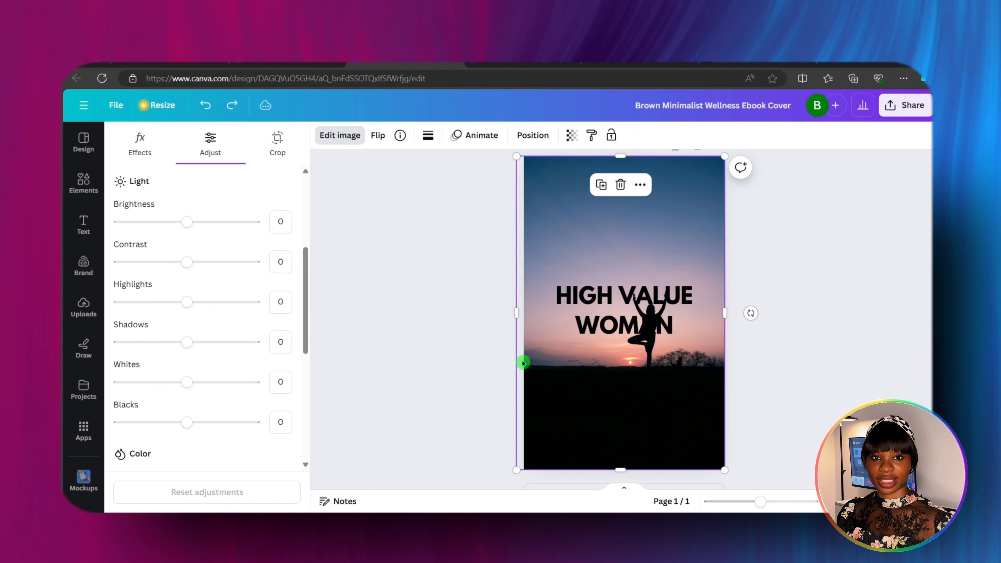
Change the color of the whole "HIGH VALUE WOMAN" title text to white (#FFFFFF)
left_click(682, 331)
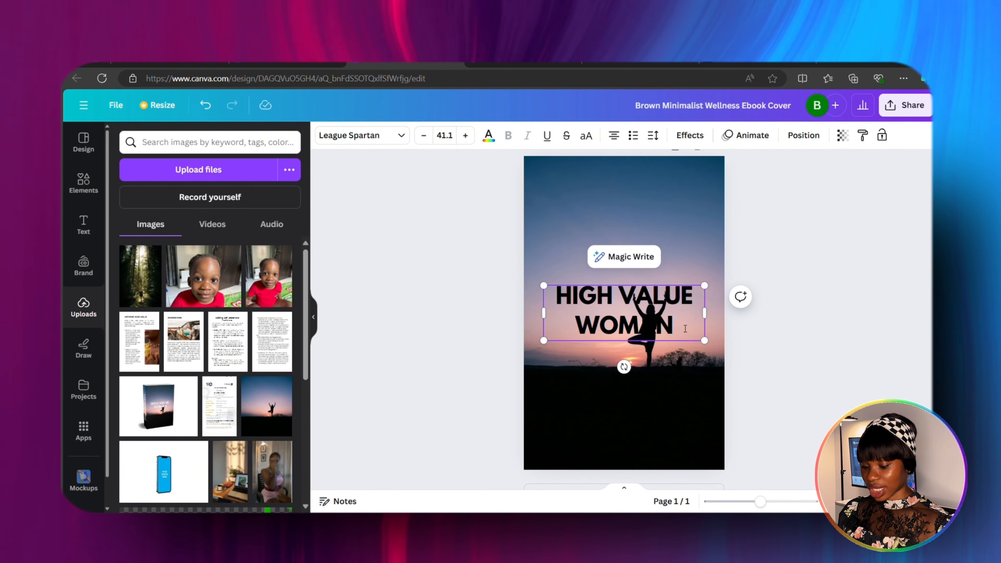
left_click_drag(685, 329, 564, 289)
left_click(489, 136)
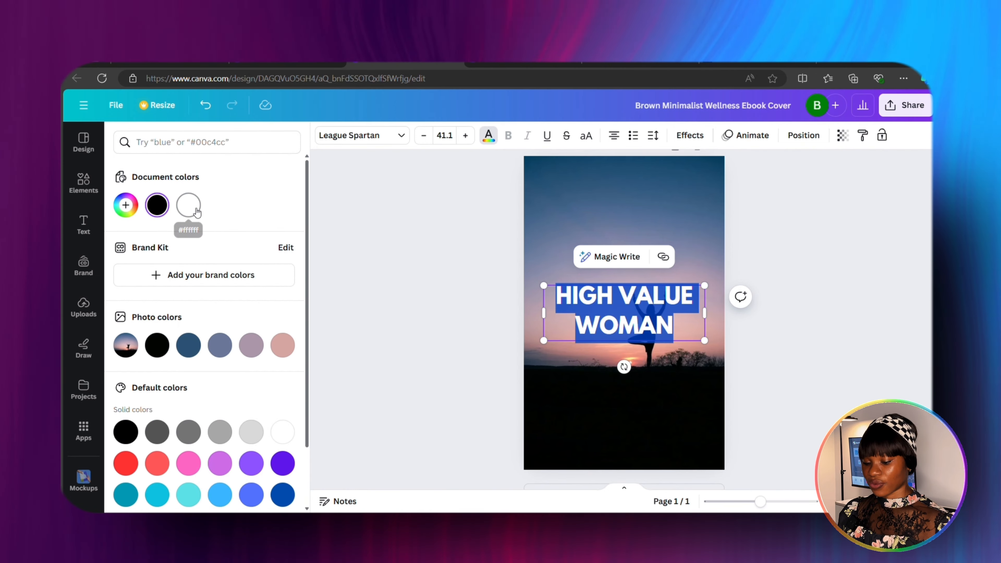
left_click(188, 205)
left_click(126, 205)
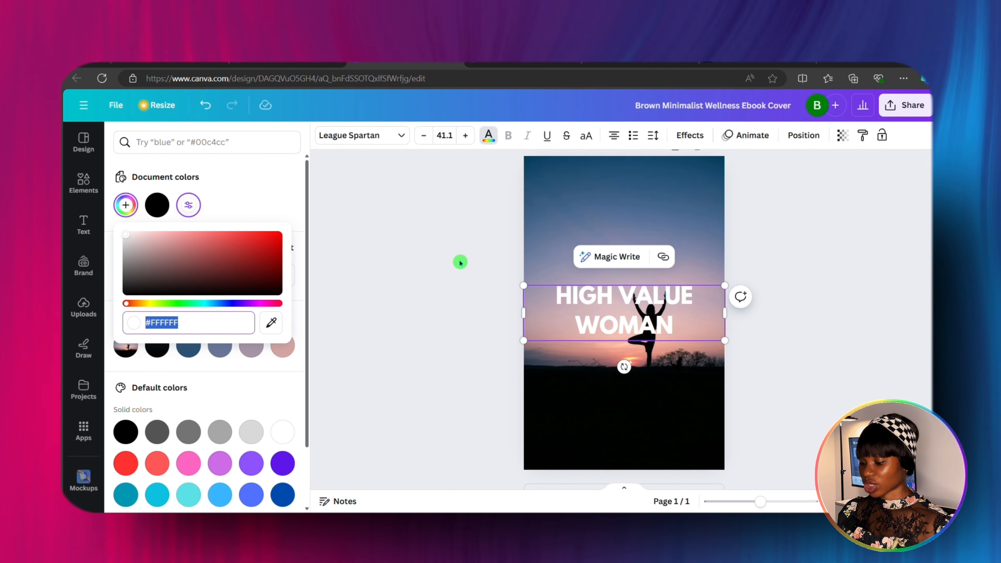
Apply the Shadow text effect to the cover title and set the shadow color to black
left_click(690, 136)
left_click(209, 201)
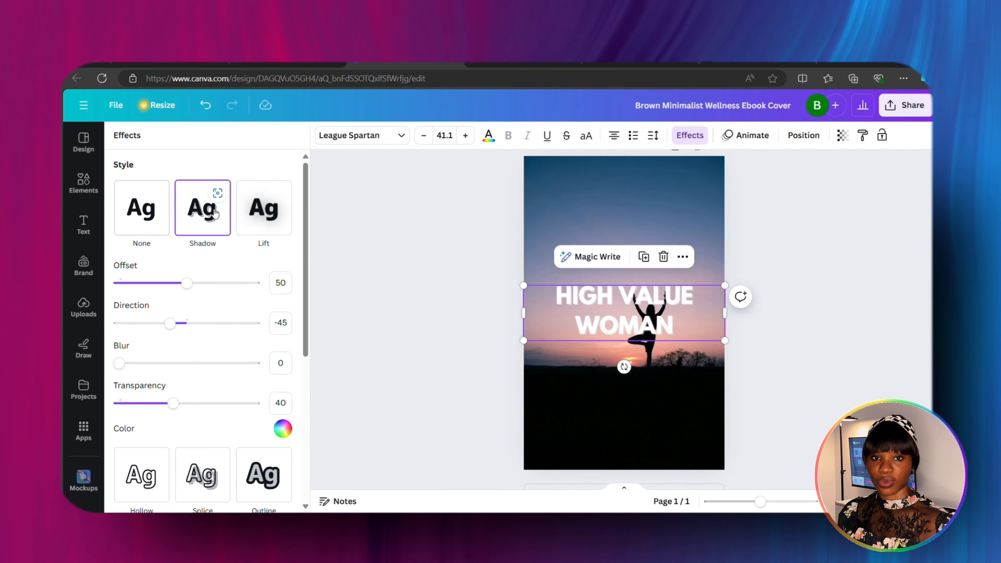
left_click(283, 429)
left_click(124, 410)
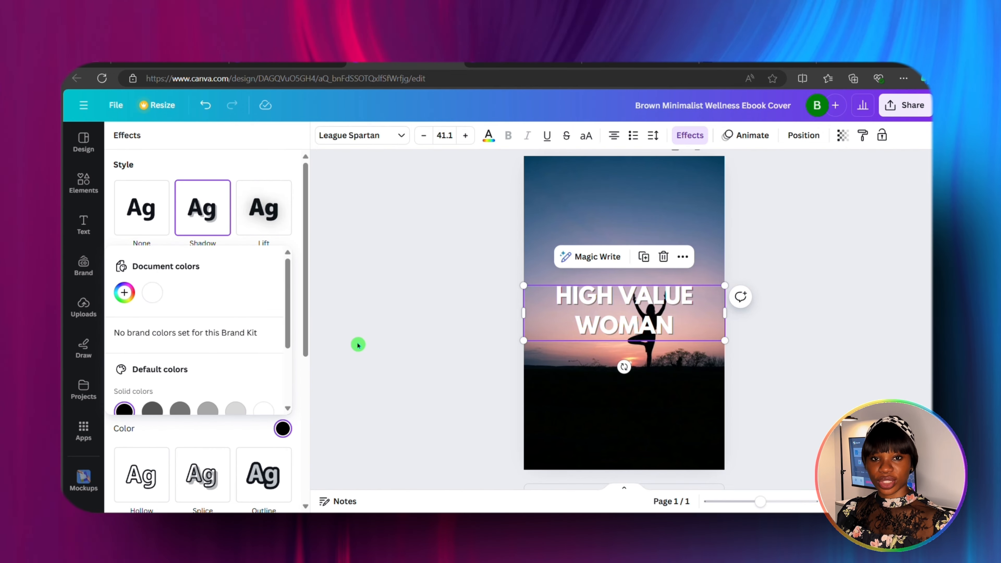
left_click(393, 344)
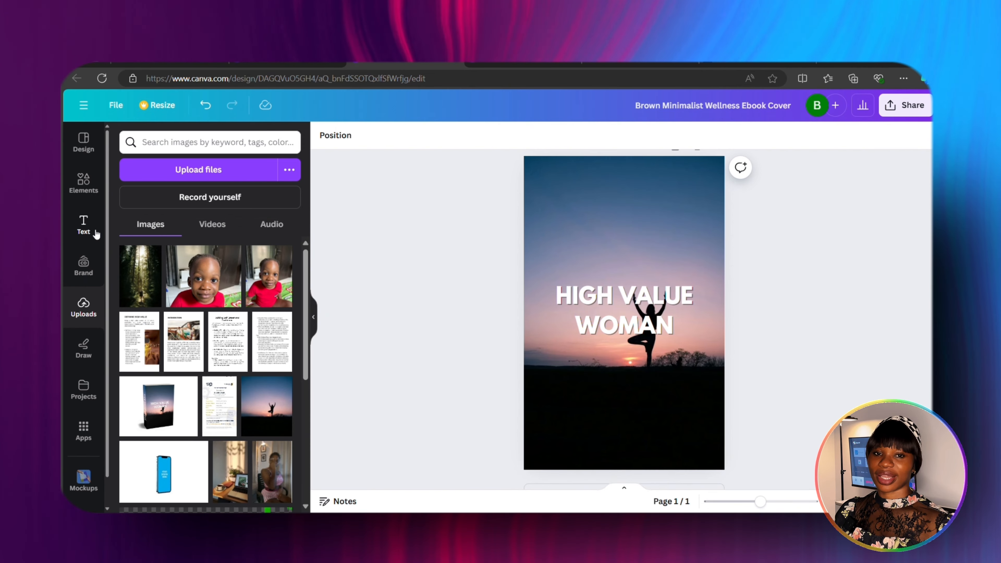
Add white body text "Building a Life of Excellence, Influence, and Integrity" at size 13, centered below the cover title
left_click(84, 227)
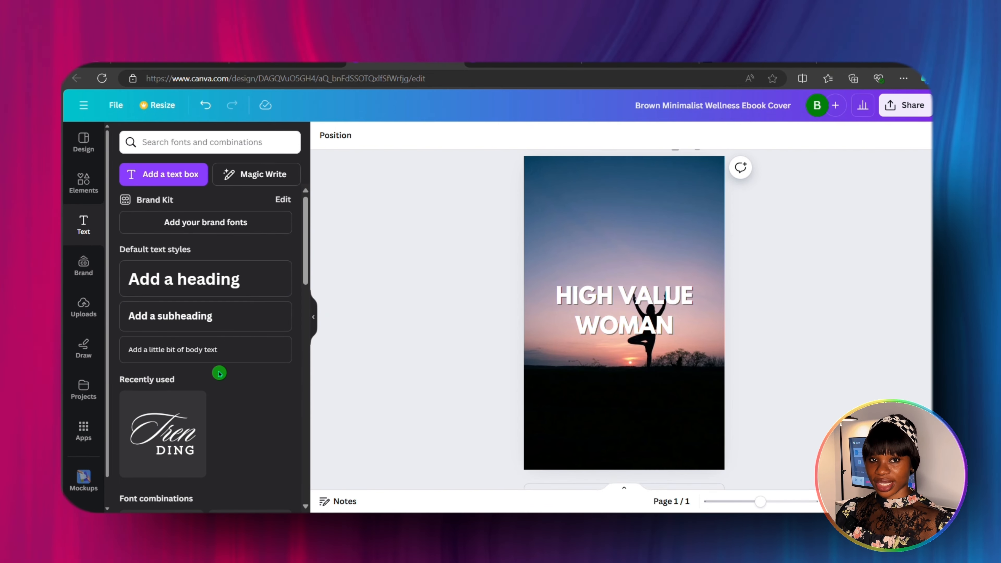
left_click(187, 355)
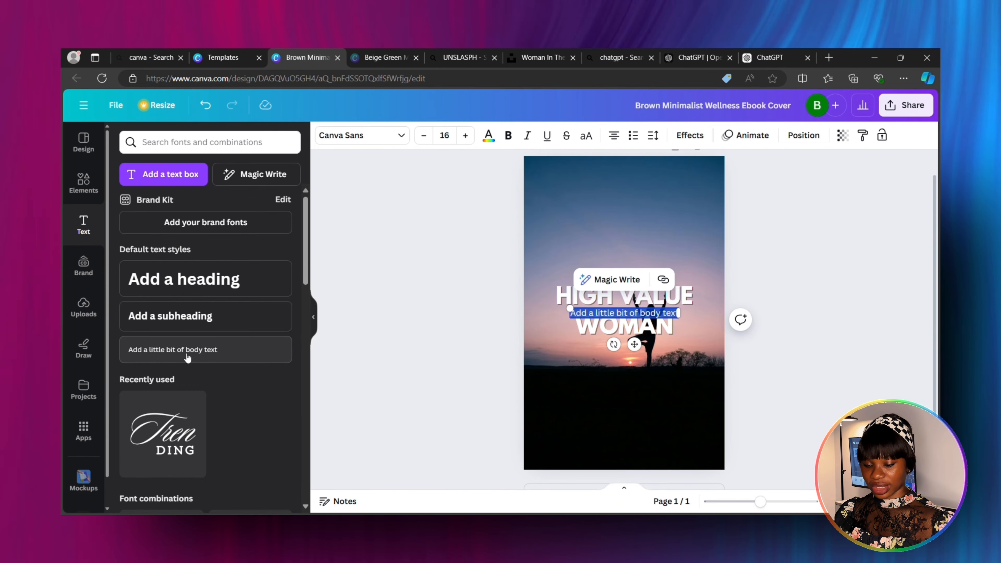
type("Building a Life of Excellence, Influence, and Integrity")
left_click_drag(525, 309, 566, 337)
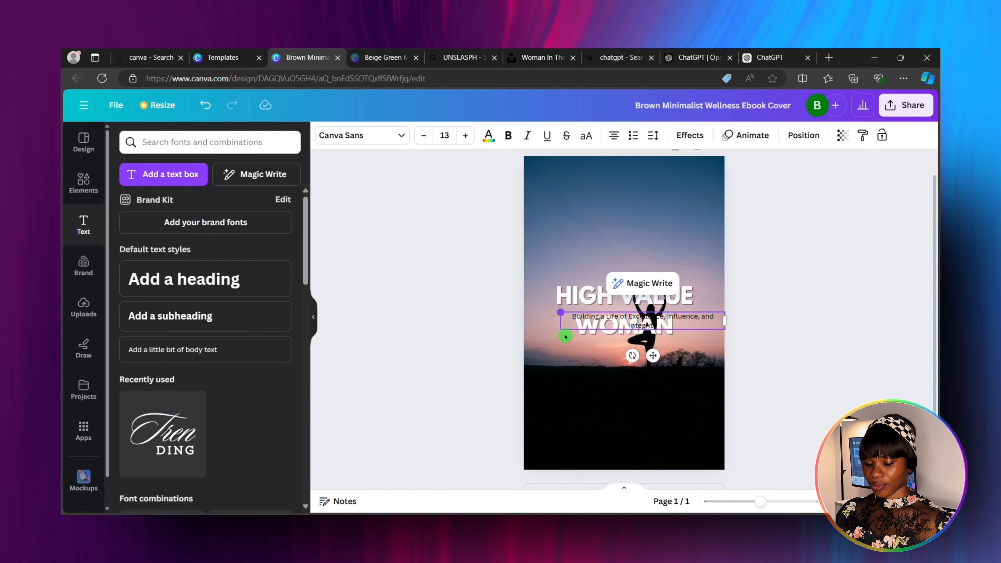
left_click_drag(660, 363, 637, 399)
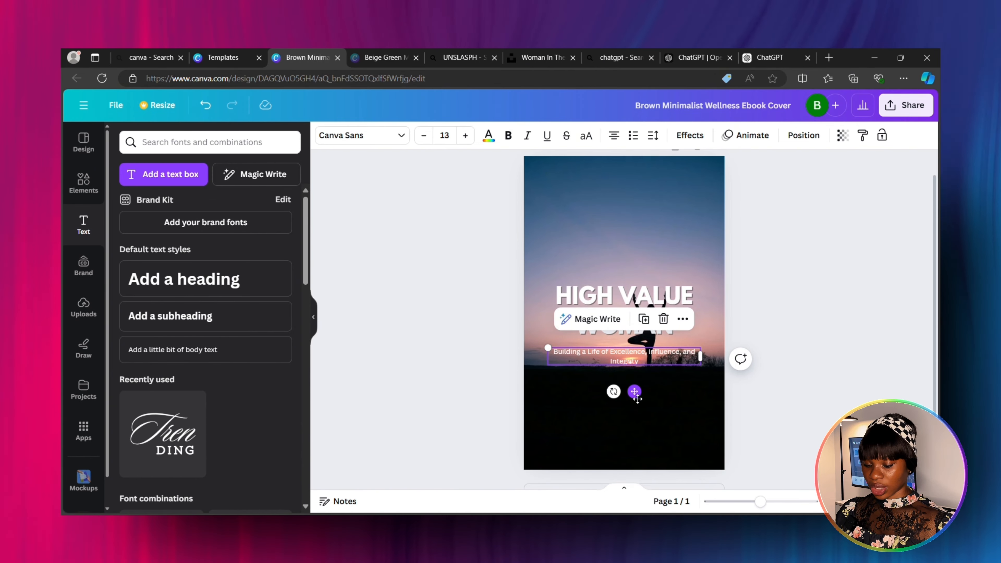
left_click(429, 322)
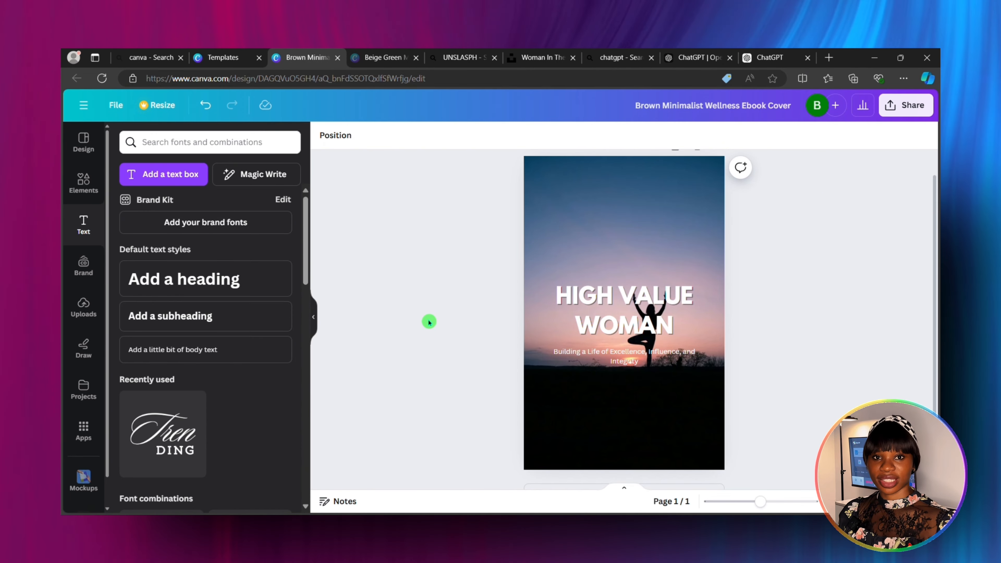
Add a second page and insert a heading reading "Table Of Content" on it
scroll(491, 392, "down", 1)
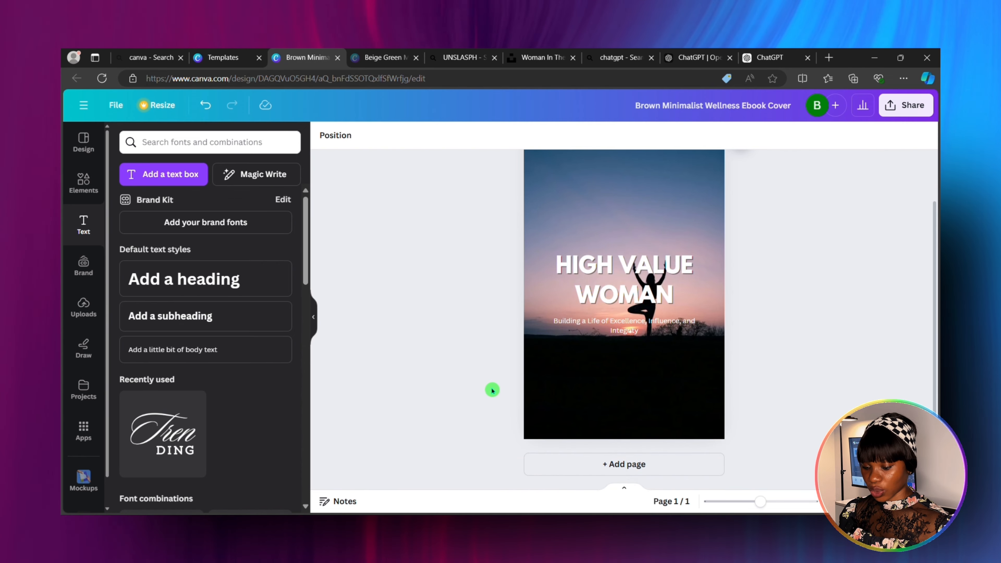
left_click(621, 472)
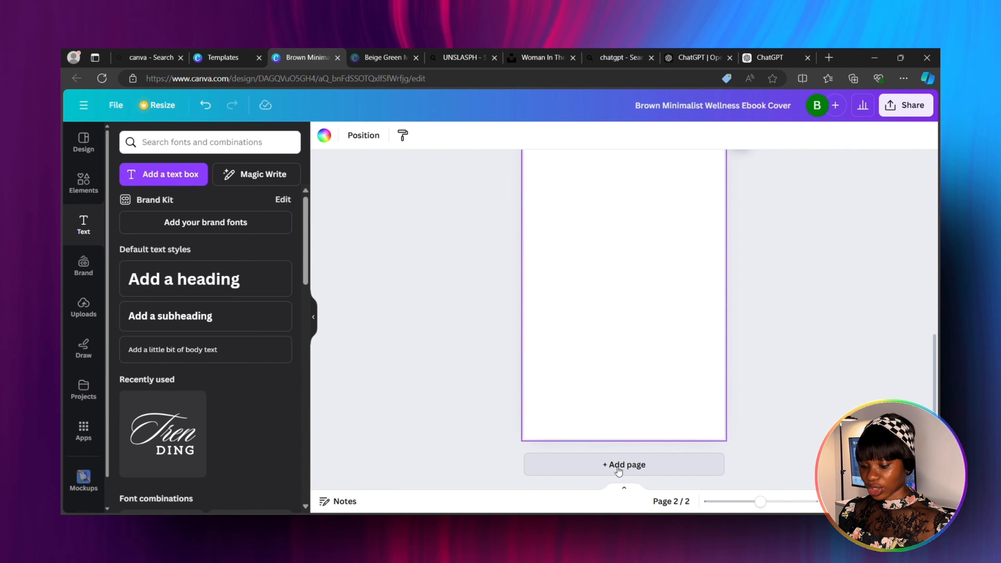
left_click(179, 283)
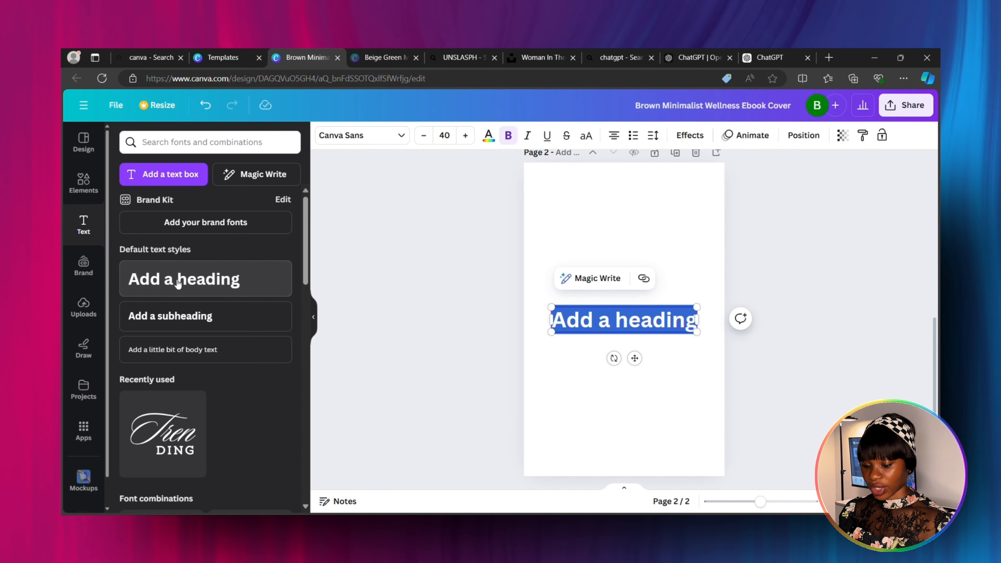
type("Table")
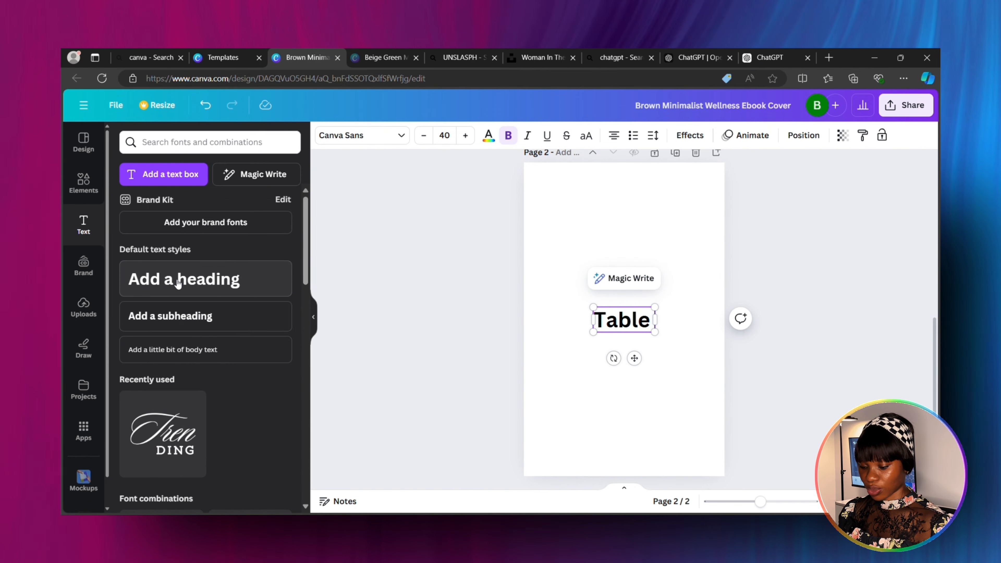
type(" Of Content")
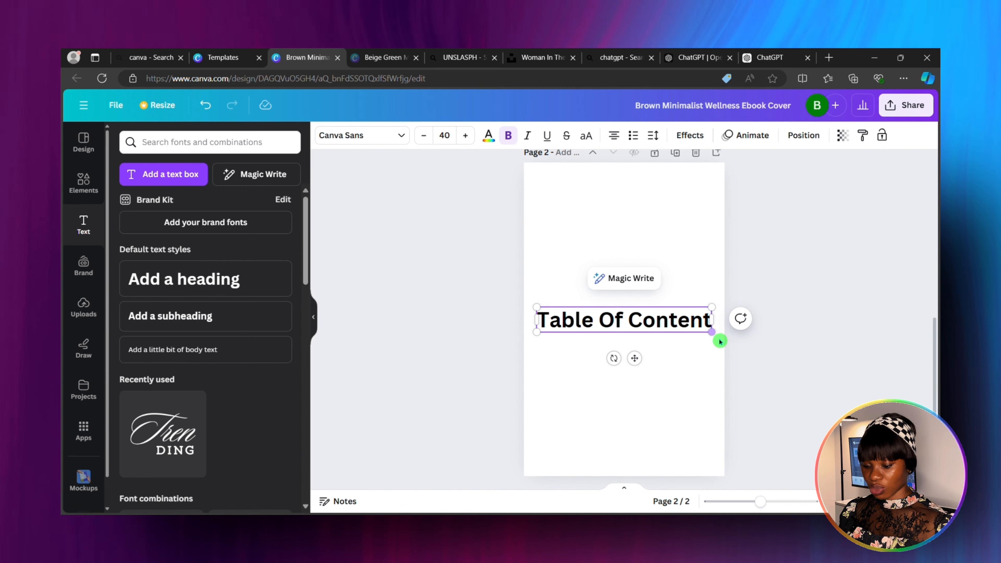
Shrink the "Table Of Content" heading to size 18.8 and place it near the page's upper-left corner
left_click_drag(714, 333, 650, 324)
left_click_drag(595, 349, 604, 230)
left_click(508, 213)
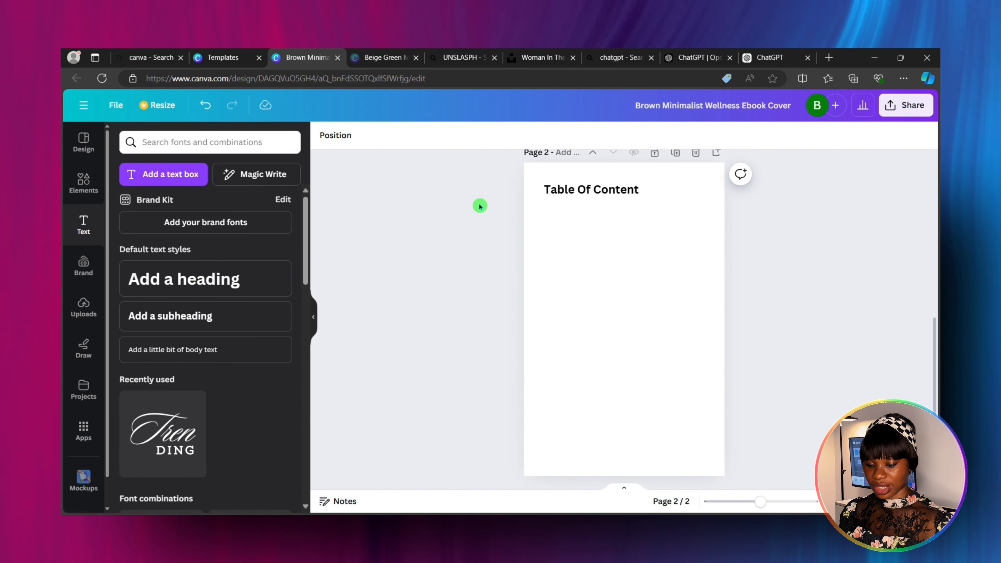
left_click(551, 191)
left_click_drag(551, 191, 561, 211)
left_click_drag(610, 160, 604, 165)
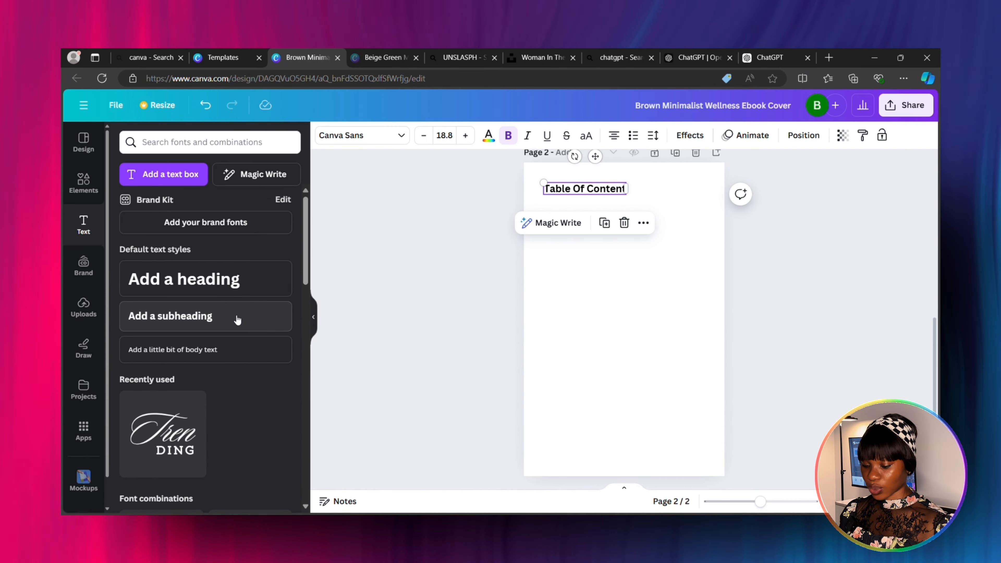
Add a body text entry "Introduction" just below the "Table Of Content" heading
left_click(191, 351)
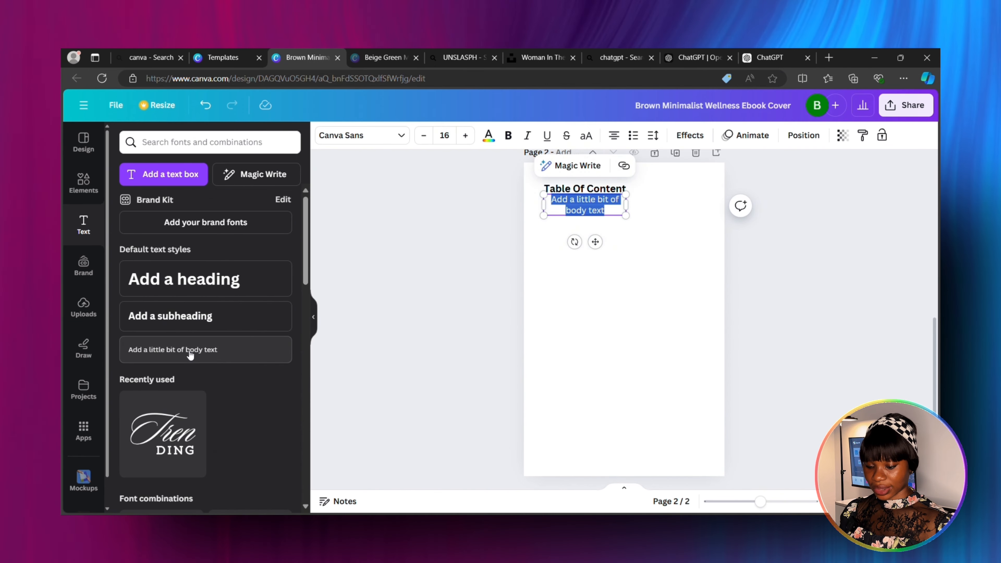
key("BackSpace")
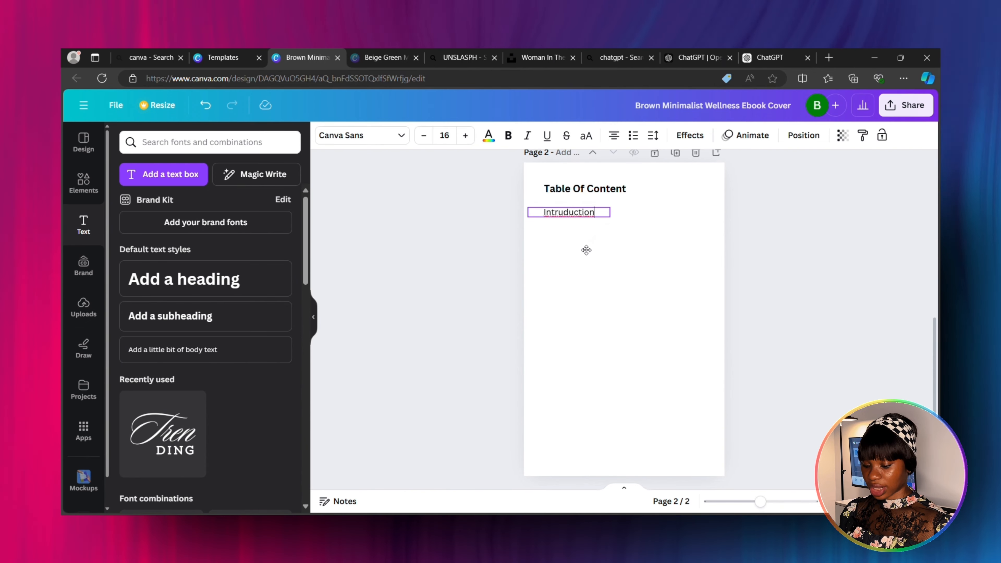
left_click(557, 228)
left_click(570, 206)
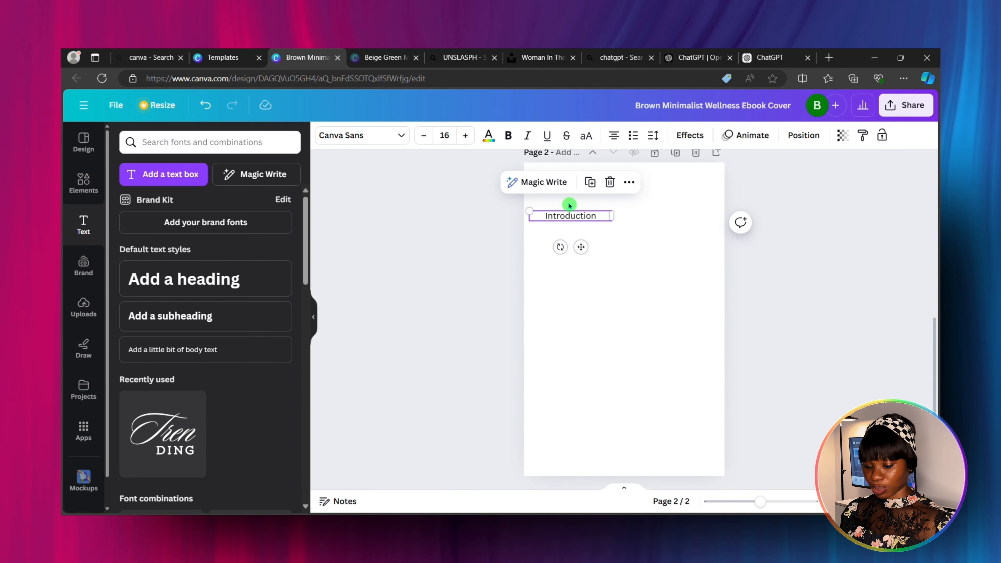
Duplicate the "Introduction" entry, align the copy directly below it, and change its text to "About Me"
left_click(590, 182)
left_click_drag(581, 247, 595, 269)
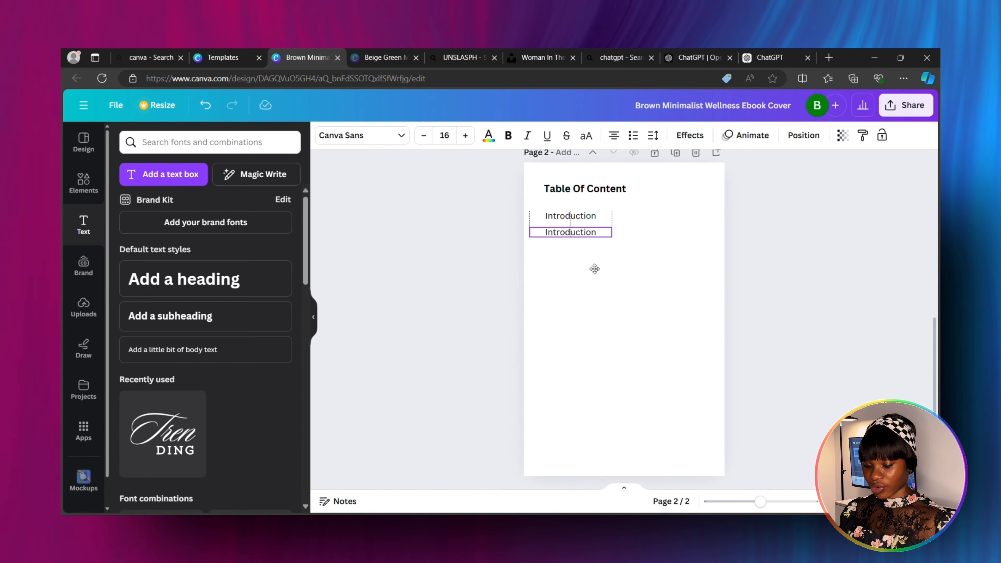
key("Return")
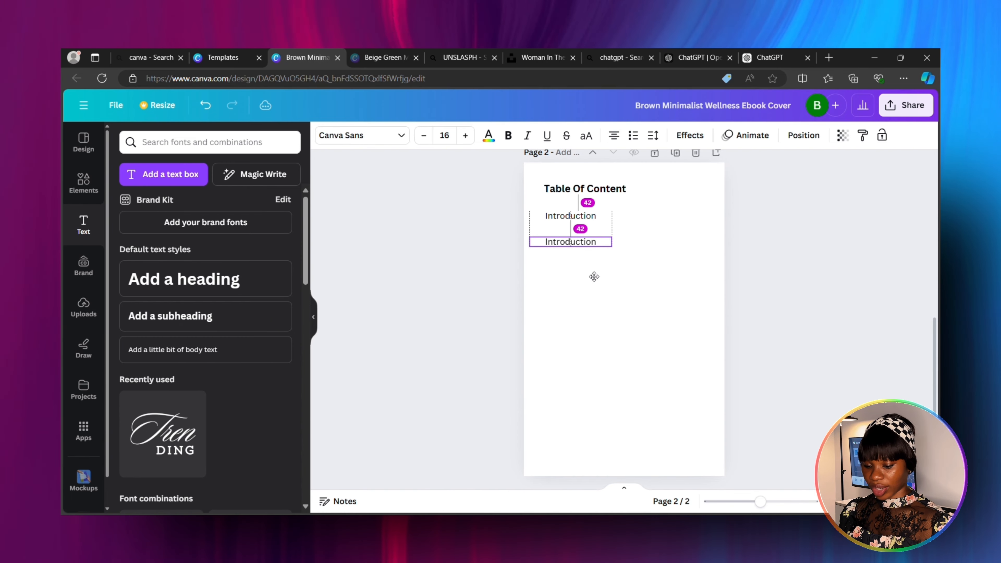
type("About ")
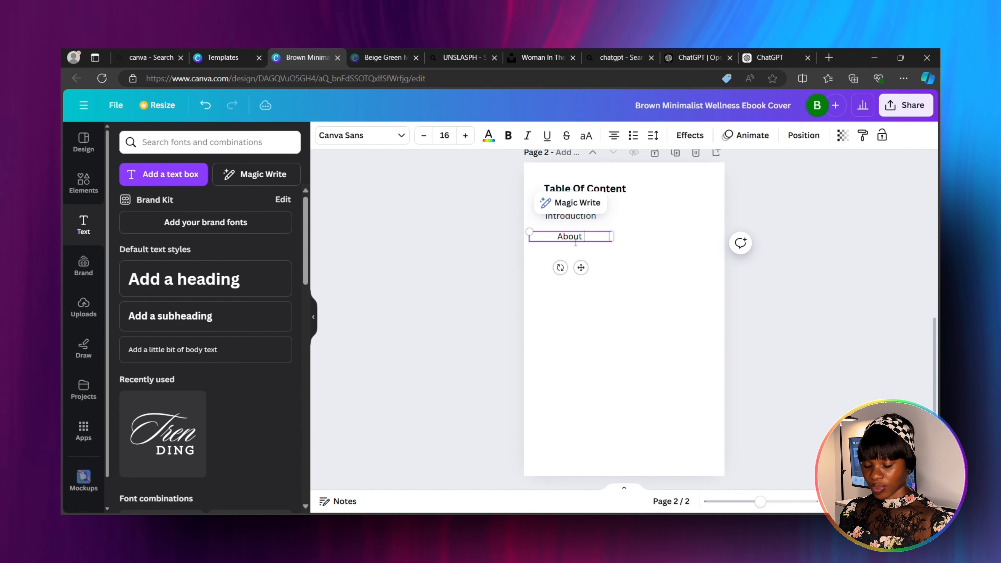
type("Me")
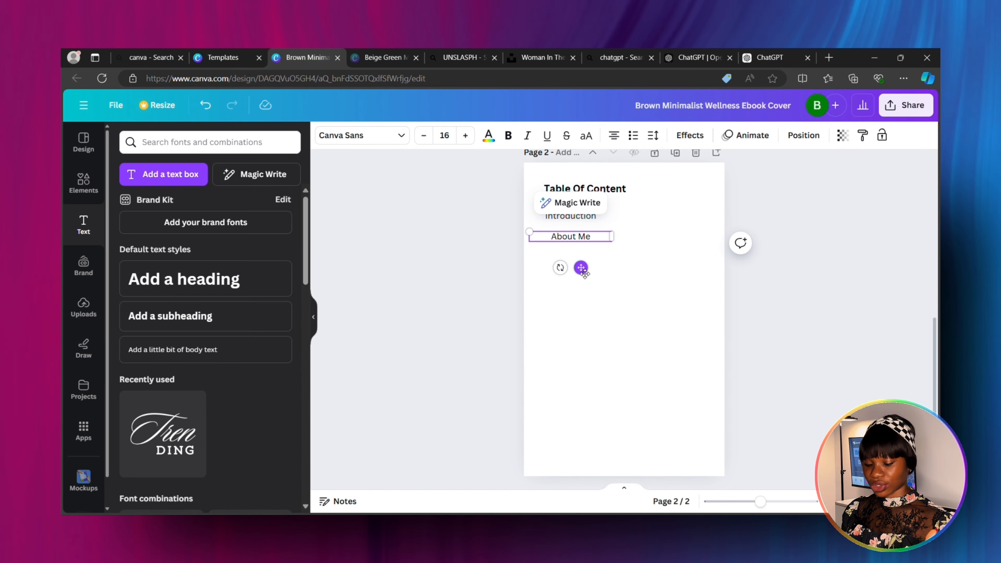
Align the "About Me" entry with the left edge of "Introduction" and duplicate it seven times in evenly spaced rows below
left_click_drag(580, 267, 574, 273)
left_click(507, 279)
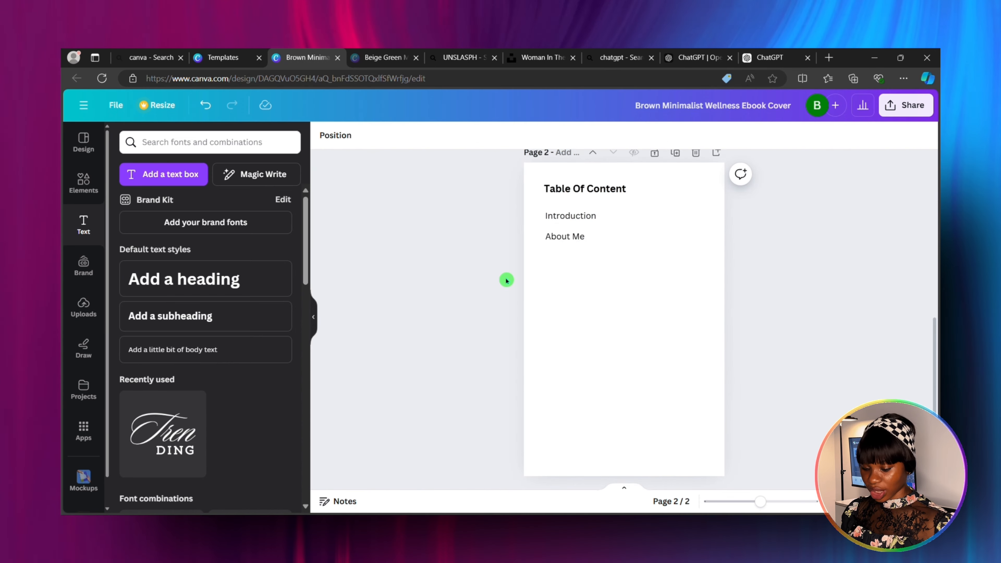
left_click(572, 245)
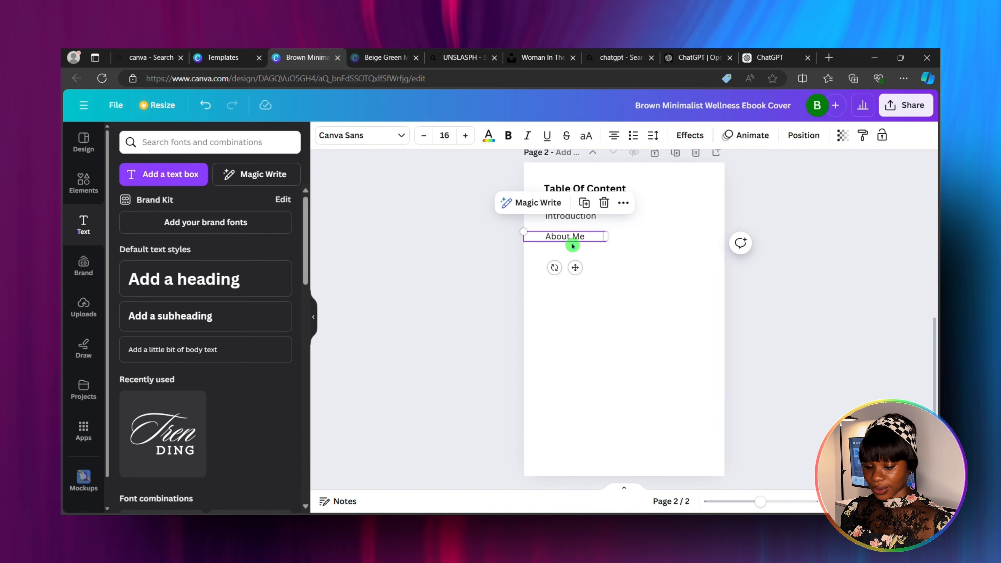
left_click(584, 203)
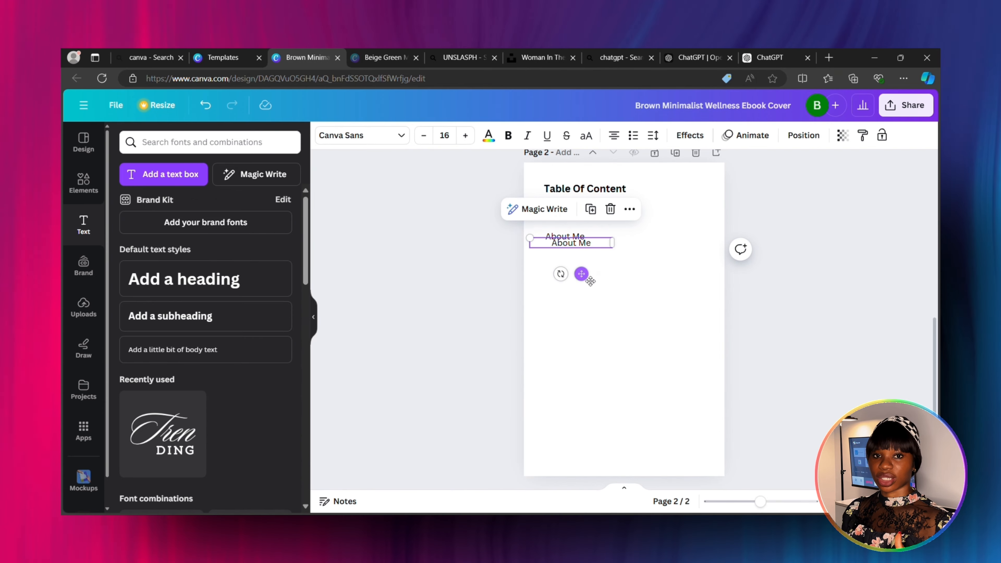
left_click_drag(580, 288, 582, 295)
left_click(584, 224)
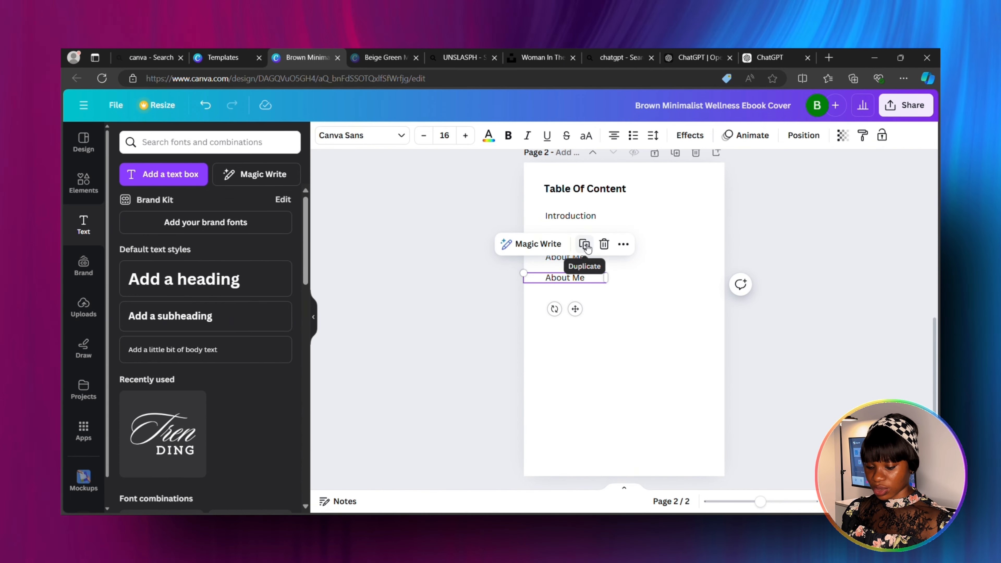
left_click(585, 244)
left_click(585, 265)
left_click(585, 286)
left_click(584, 305)
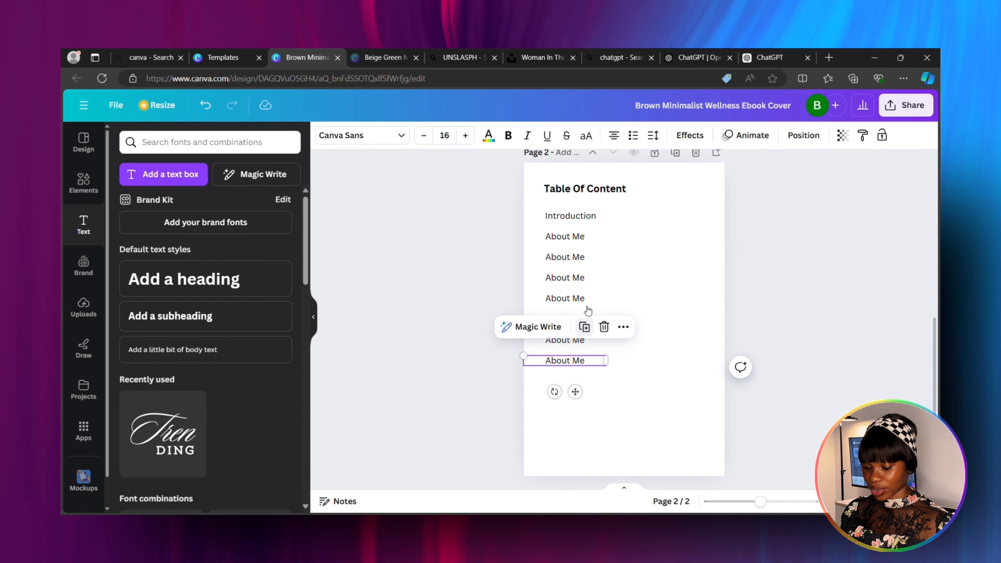
left_click(583, 326)
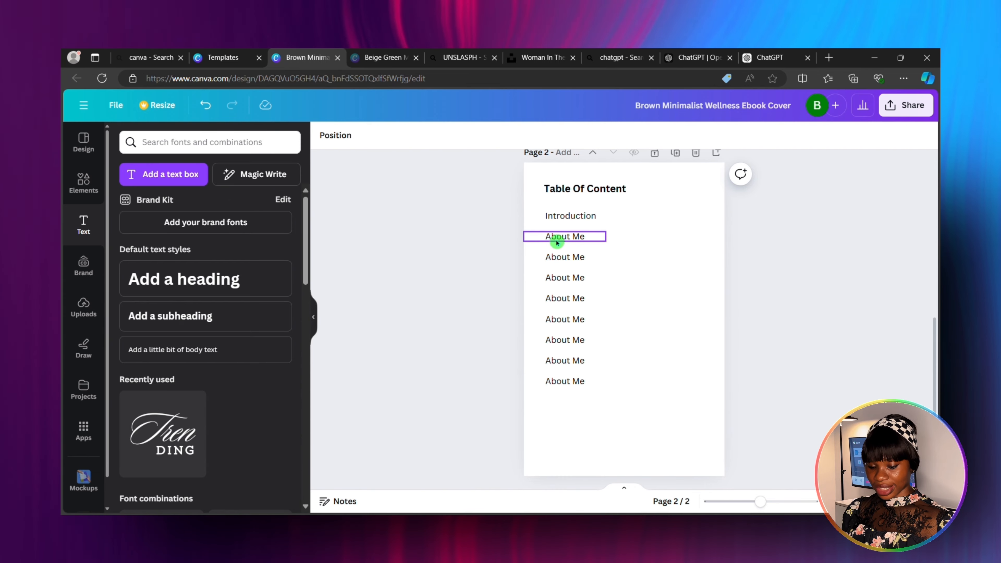
Replace the text of the third to fifth entries with "Defining High Value Woman", "Building Self-Esteem" and "Cultivating Emotional Intelligence"
left_click(566, 264)
left_click(563, 262)
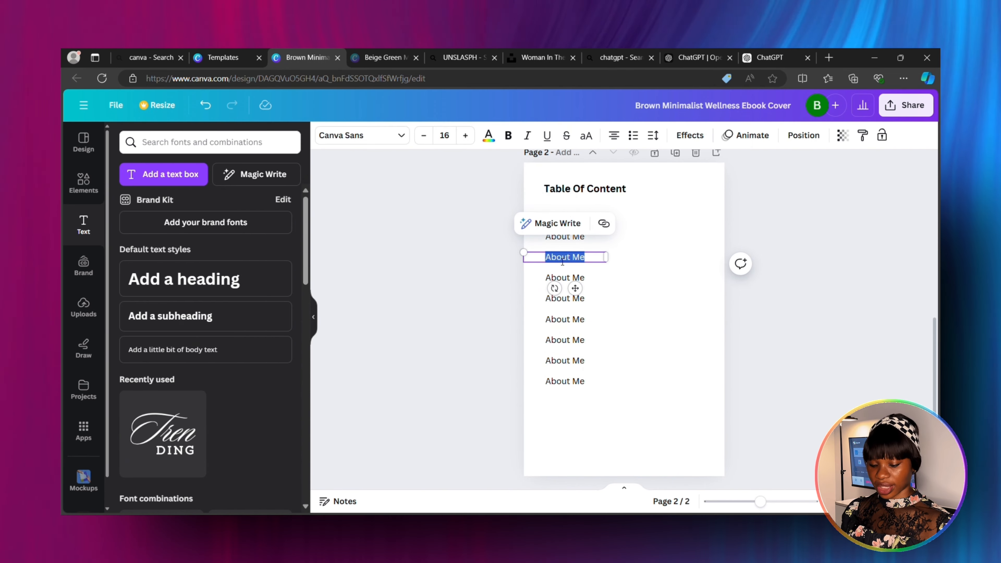
type("Definin")
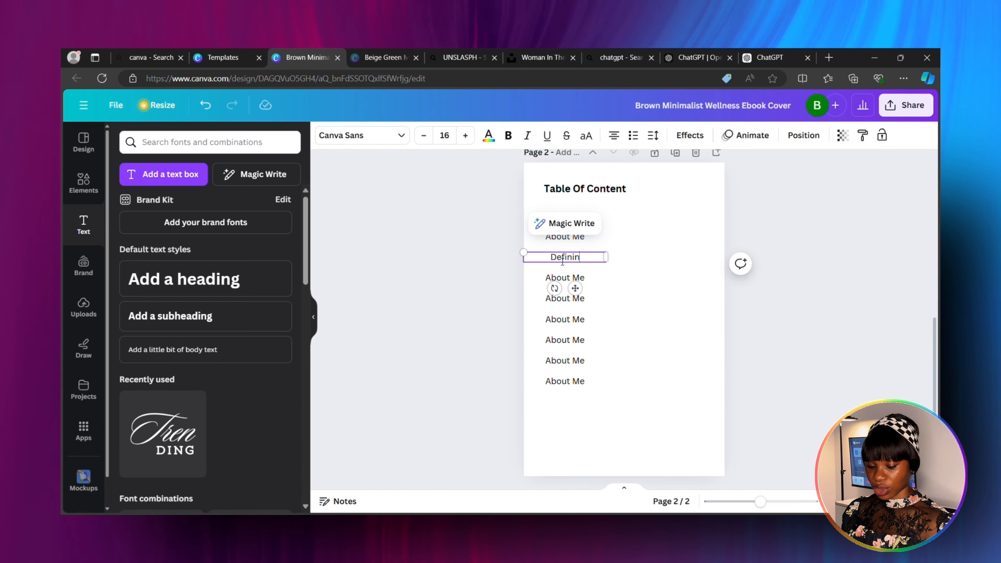
type("g High Value Woman")
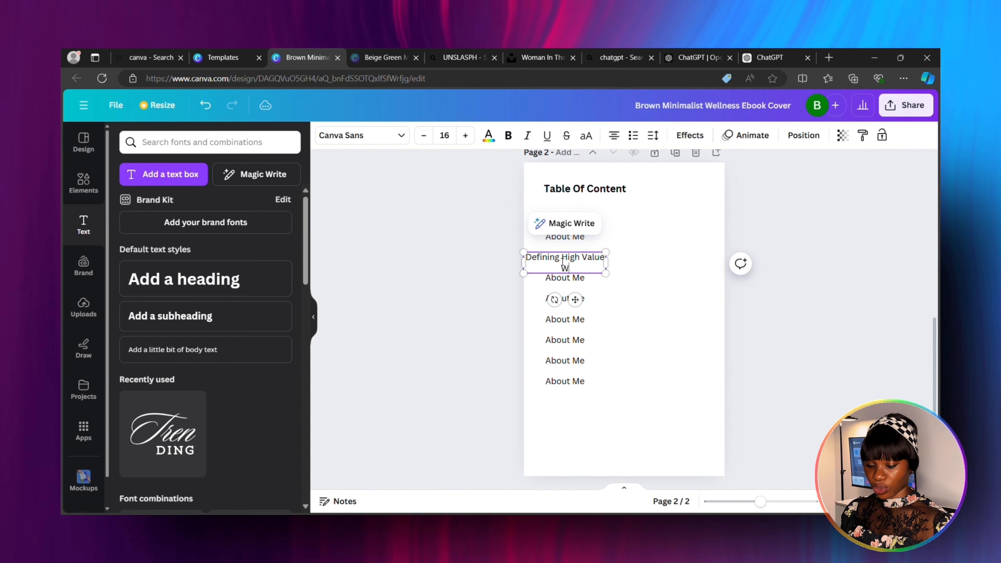
double_click(568, 278)
type("Building Self-Esteem")
double_click(565, 298)
type("Cultivating Emotional Intelligence")
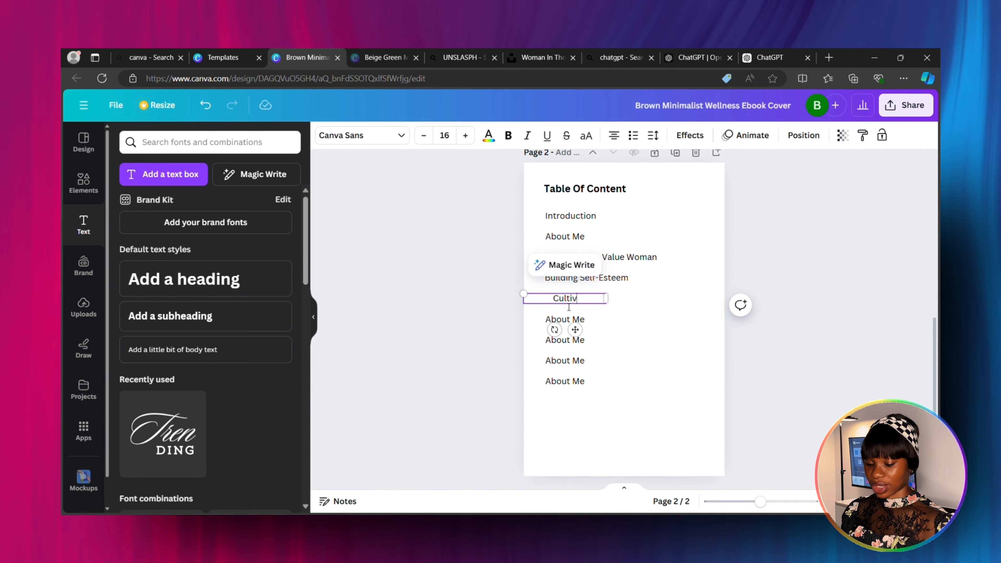
Reword the last four entries as "Art of Effective Communication", "Maintaining Healthy Relationships", "Personal and Professional Growth" and "Case Studies", left-aligned with the others
double_click(565, 320)
type("Art of Effective Communication")
double_click(565, 340)
type("Maintaining Healthy Relationships")
double_click(565, 360)
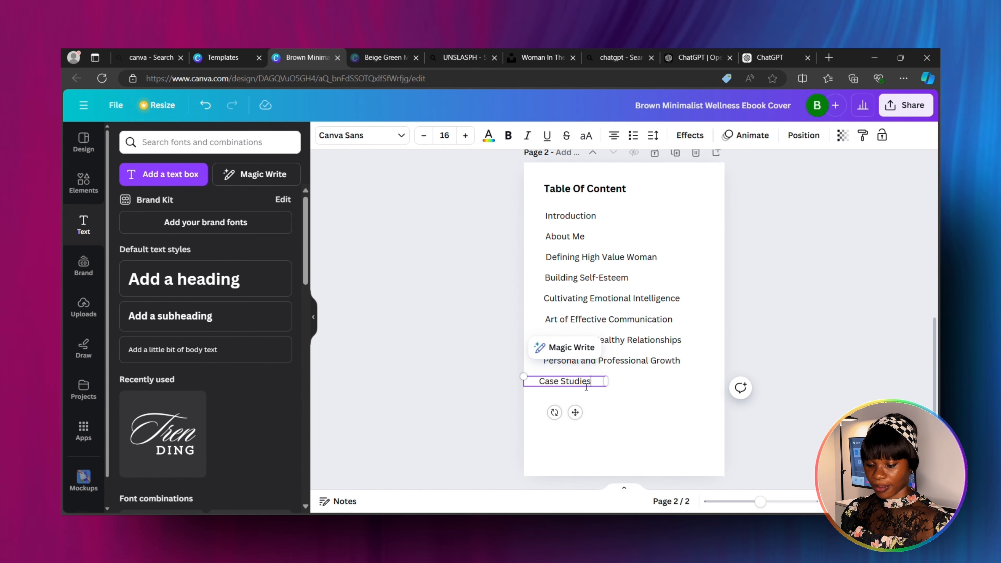
left_click(764, 435)
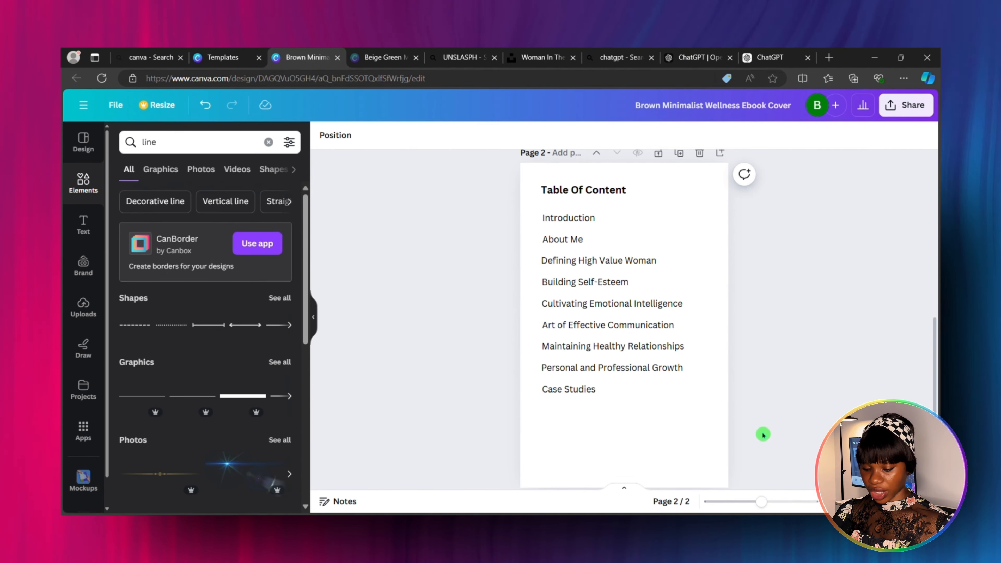
Add eight blank pages after the table of contents page
scroll(763, 435, "down", 2)
left_click(611, 471)
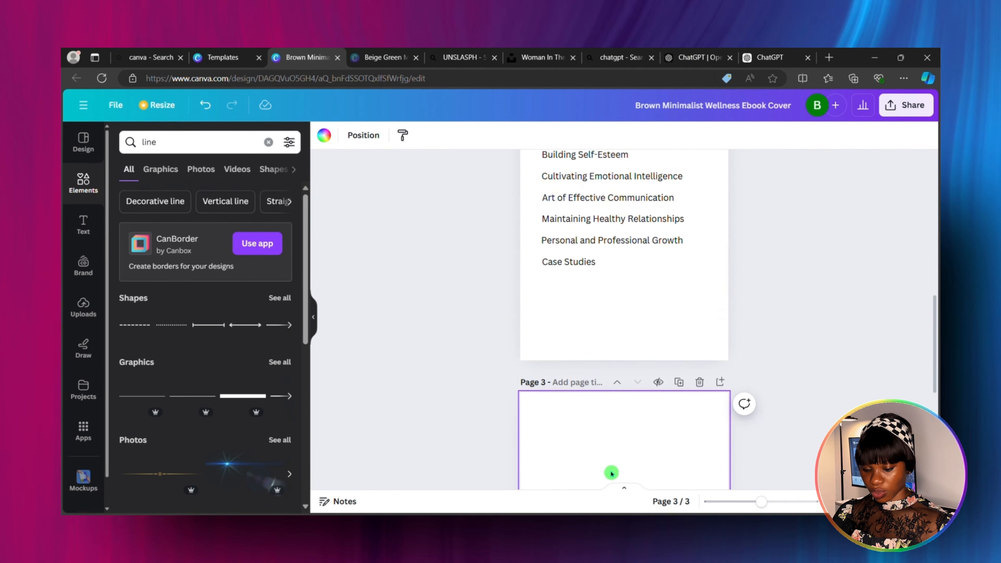
left_click(608, 469)
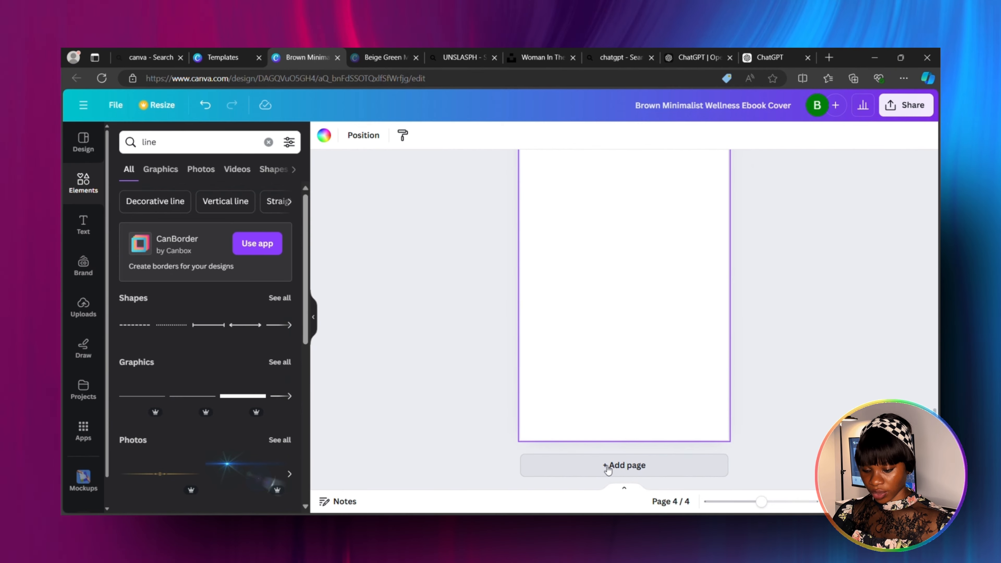
left_click(608, 469)
left_click(608, 470)
left_click(610, 470)
left_click(611, 473)
left_click(609, 470)
left_click(608, 470)
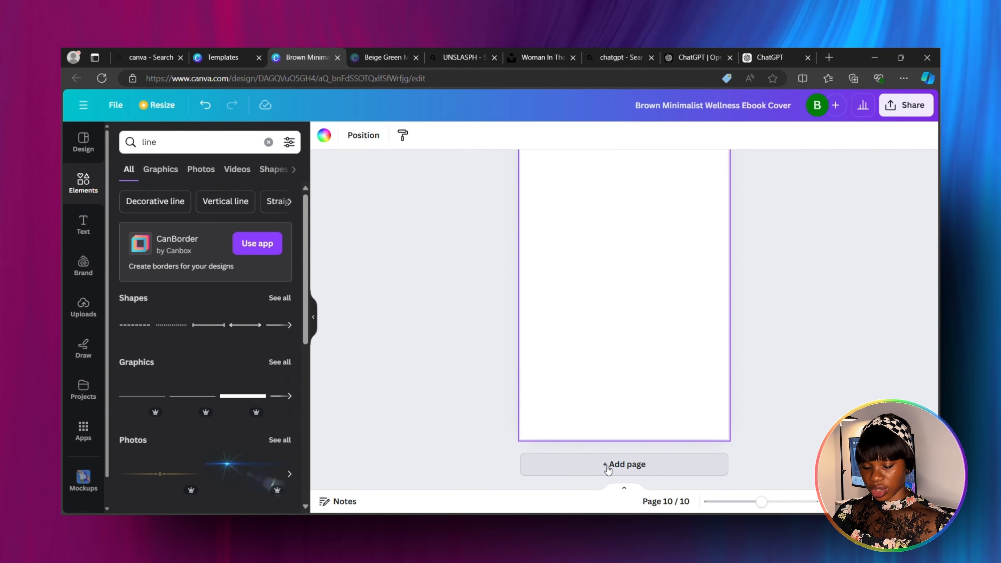
Delete the blank page 10
scroll(475, 256, "up", 3)
scroll(475, 257, "up", 1)
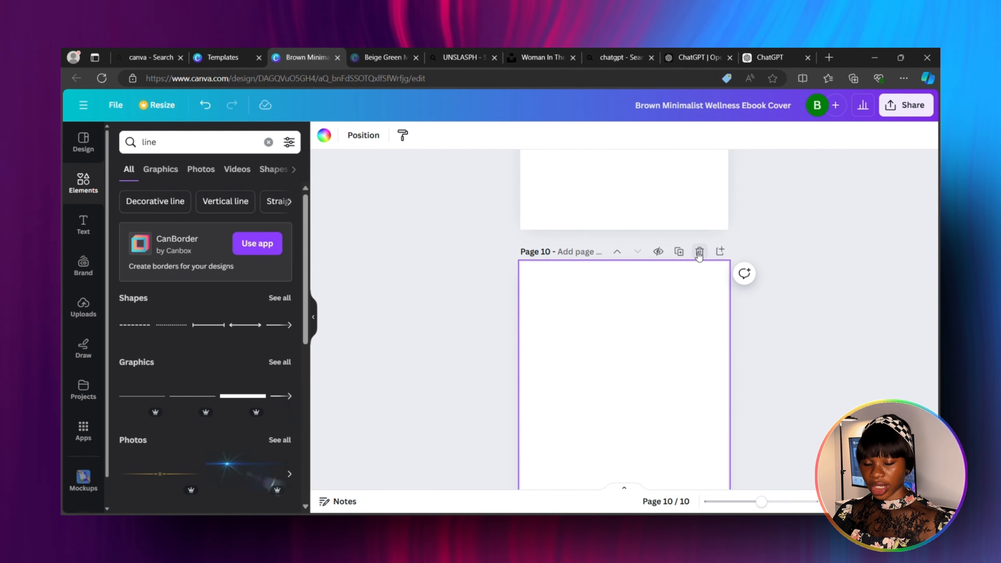
left_click(699, 254)
Insert a heading reading "Introduction" near the upper-left corner of page 3
scroll(457, 287, "up", 12)
left_click(84, 225)
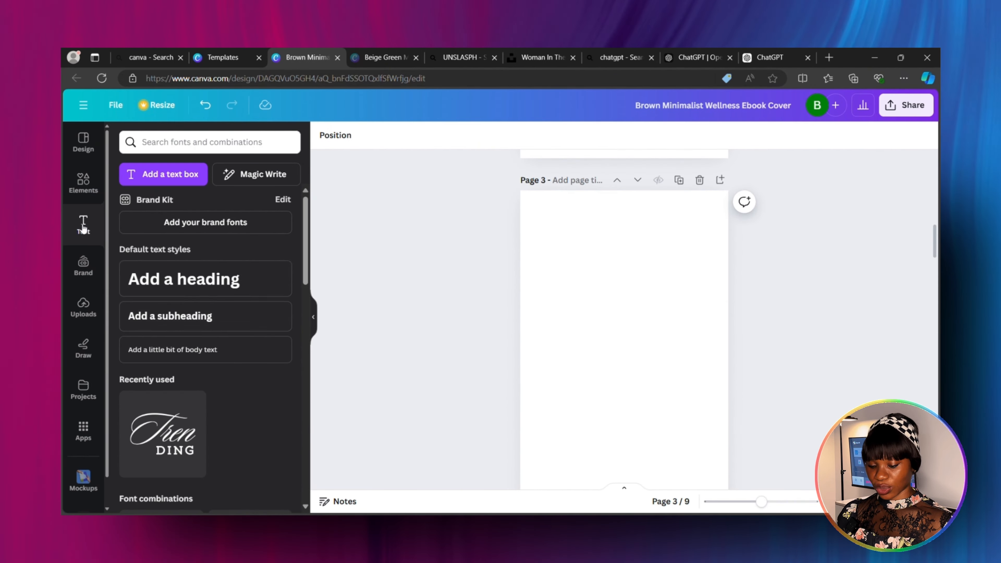
left_click(192, 284)
type("Introduction")
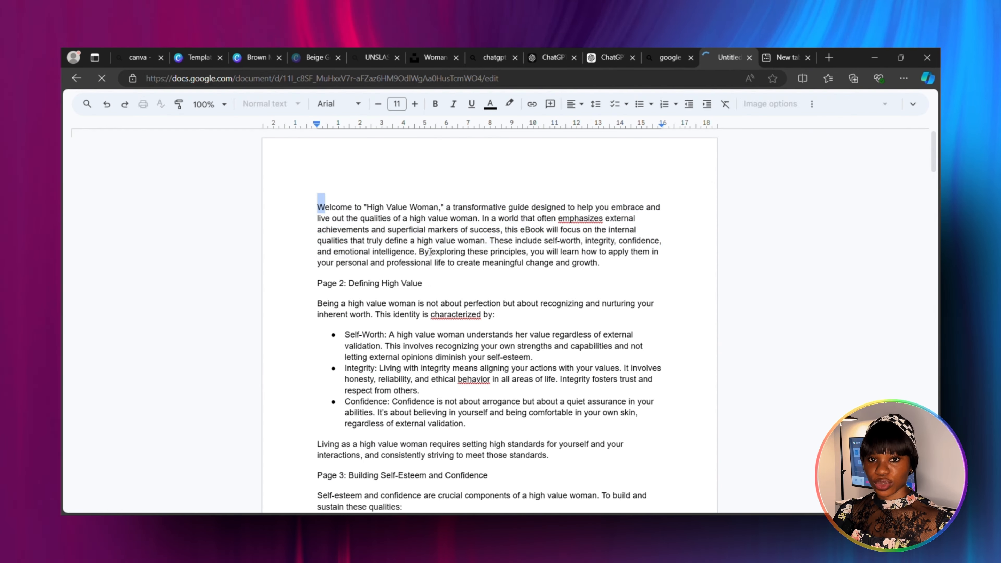
Copy the "Welcome to "High Value Woman"" paragraph from the Google Docs document and paste it into a body text box on page 3
left_click_drag(317, 202, 508, 257)
right_click(552, 214)
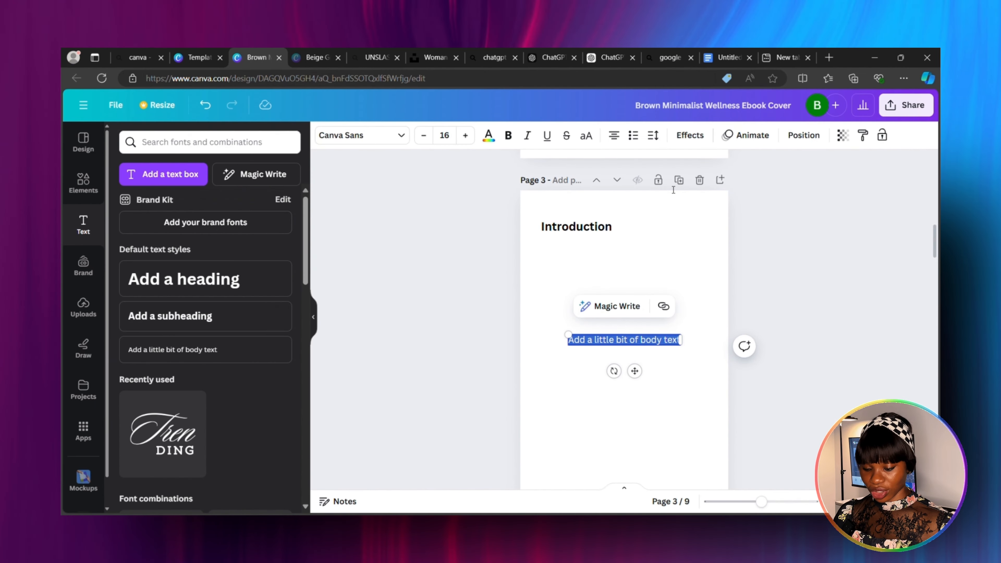
type("Welcome to \"High Value Woman,\" a transformative guide designed to help you embrace and live out the qualities of a high value woman. In a world that often emphasizes external achievements and superficial markers of success, this eBook will focus on the internal qualities that truly define a high value woman. These include self-worth, integrity, confidence, and emotional intelligence. By exploring these principles, you will learn how to apply them in your personal and professional life to create meaningful change and growth.")
left_click(463, 317)
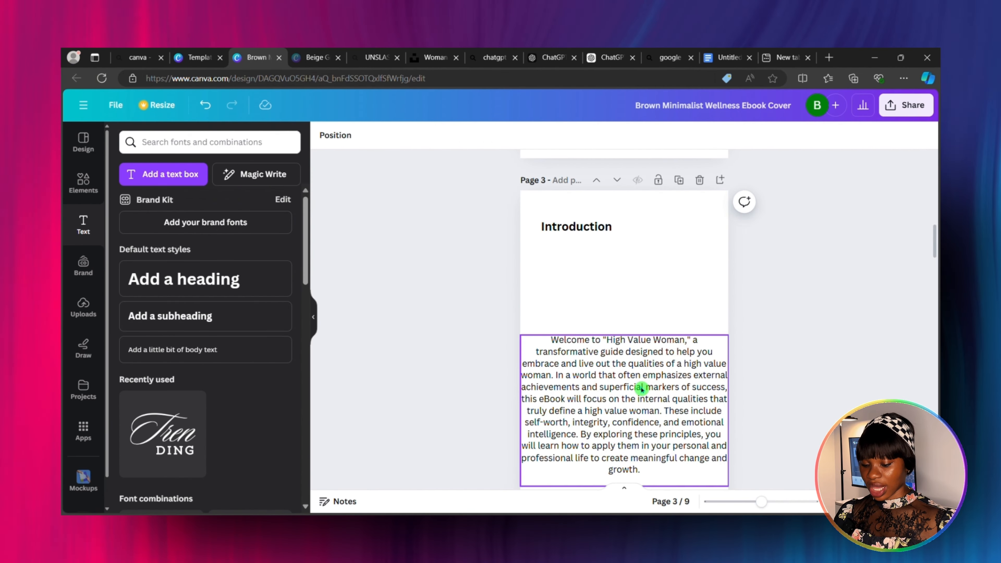
Shrink the welcome paragraph, justify its text, and fit it across page 3 directly below the "Introduction" heading
left_click(644, 384)
left_click_drag(644, 385, 640, 302)
left_click_drag(729, 402, 662, 354)
left_click_drag(662, 303, 702, 302)
left_click_drag(521, 292, 523, 322)
left_click(615, 135)
left_click(614, 136)
left_click_drag(618, 282, 632, 272)
left_click(499, 324)
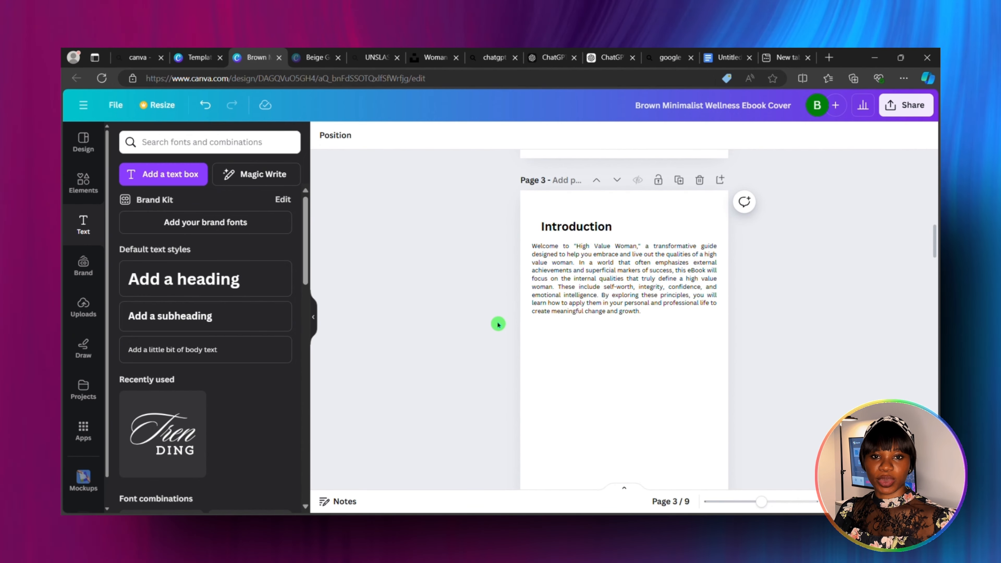
Go to page 4, search the elements for "photo frame", and list all matching frames
scroll(498, 324, "down", 10)
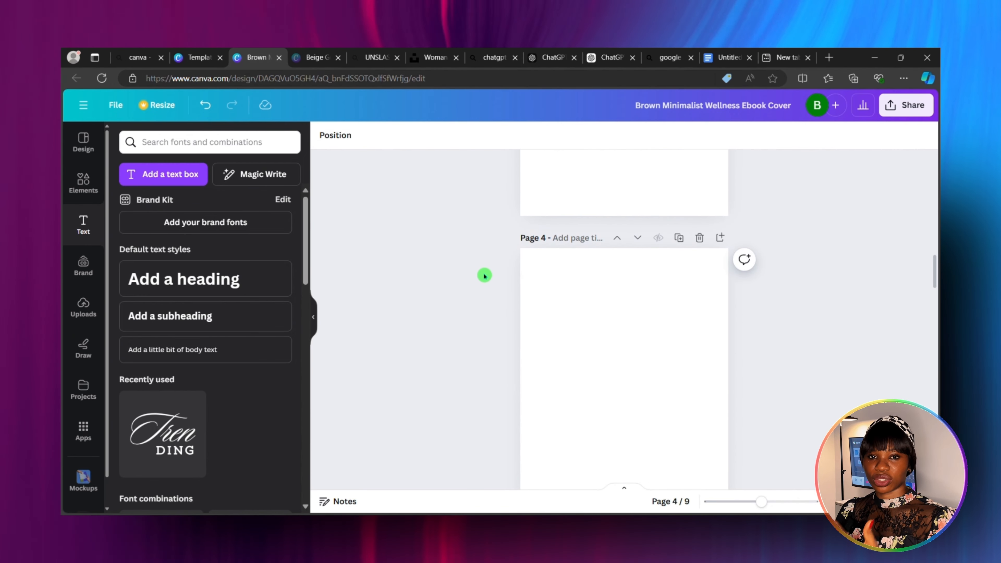
scroll(486, 218, "down", 1)
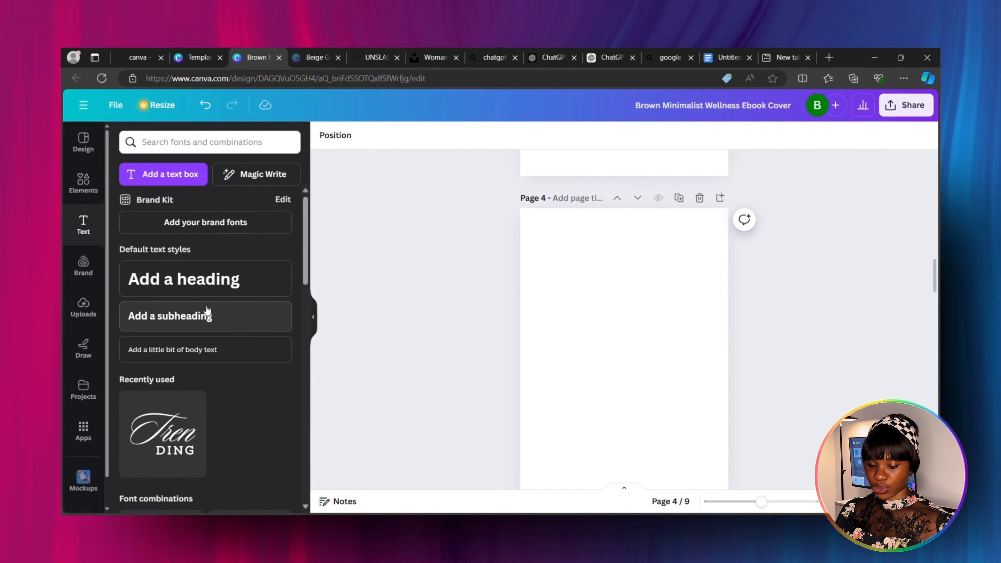
left_click(81, 179)
left_click(180, 143)
type("pho")
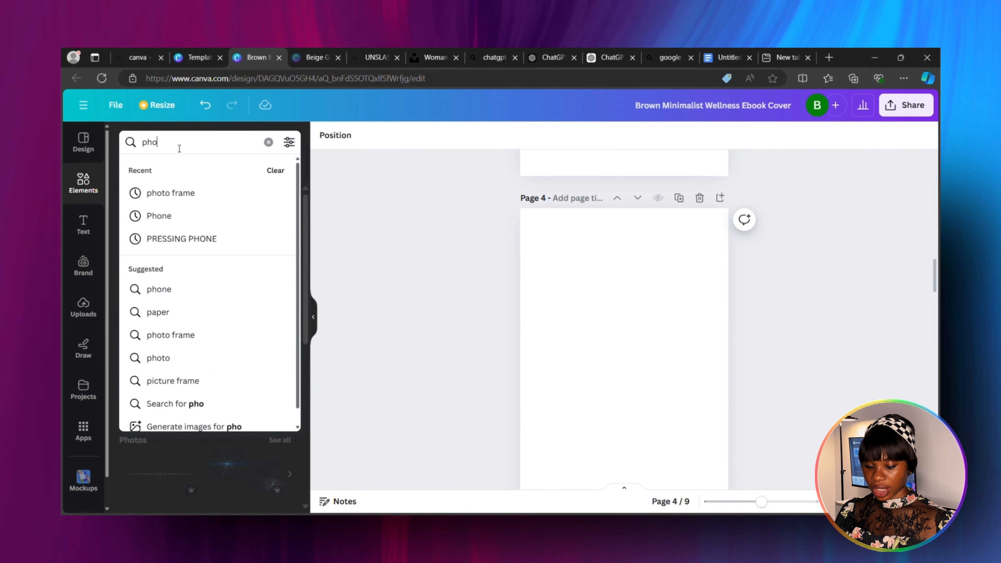
type("to frame")
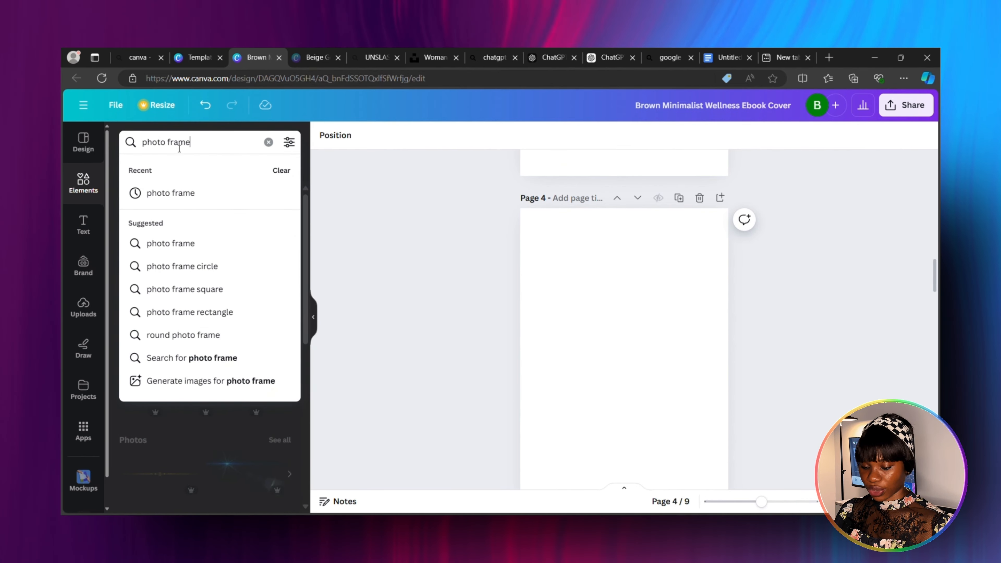
key("Return")
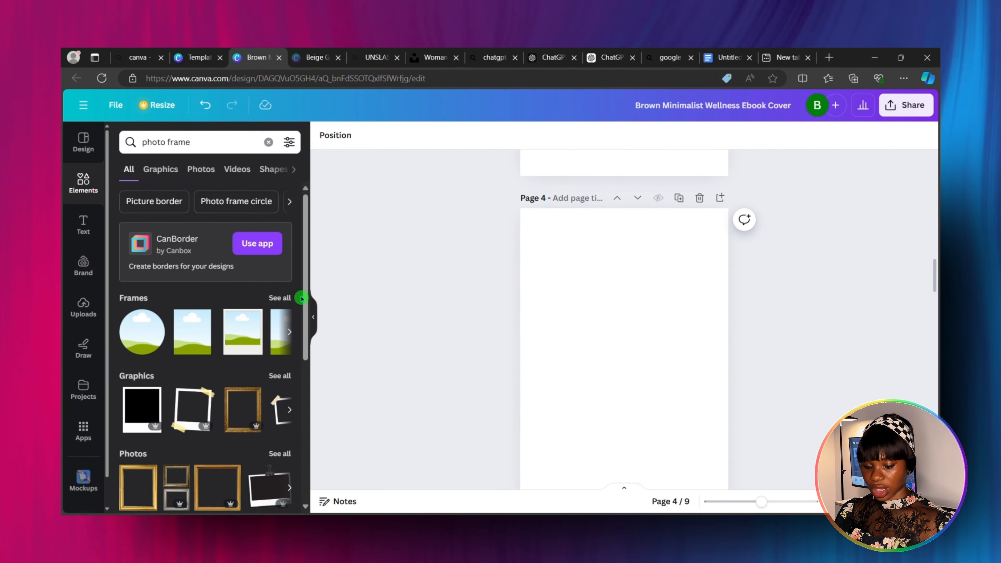
left_click(280, 298)
left_click_drag(306, 273, 353, 279)
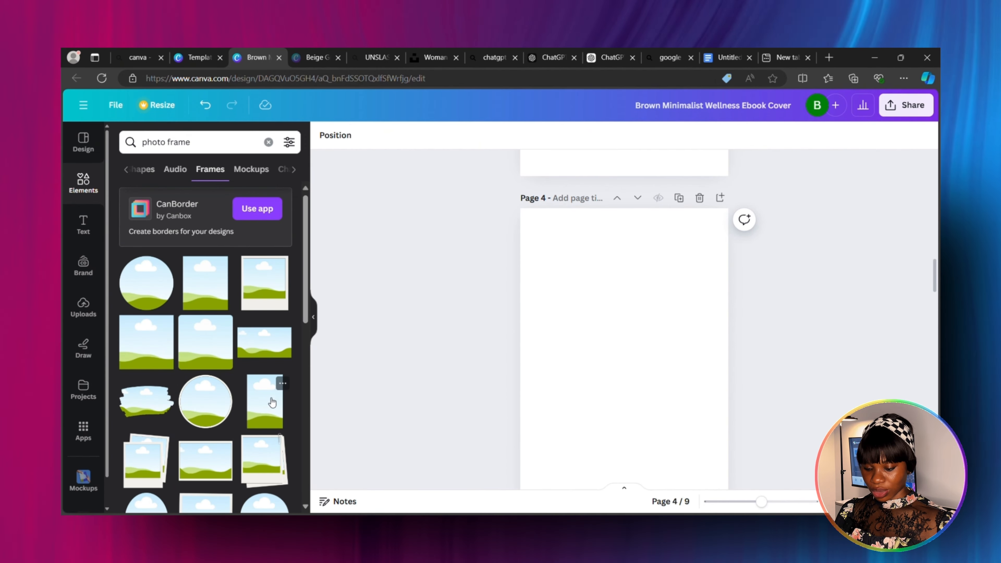
Insert the tall rectangular photo frame on page 4, shrink it, and place it near the page's upper-left corner
left_click(281, 431)
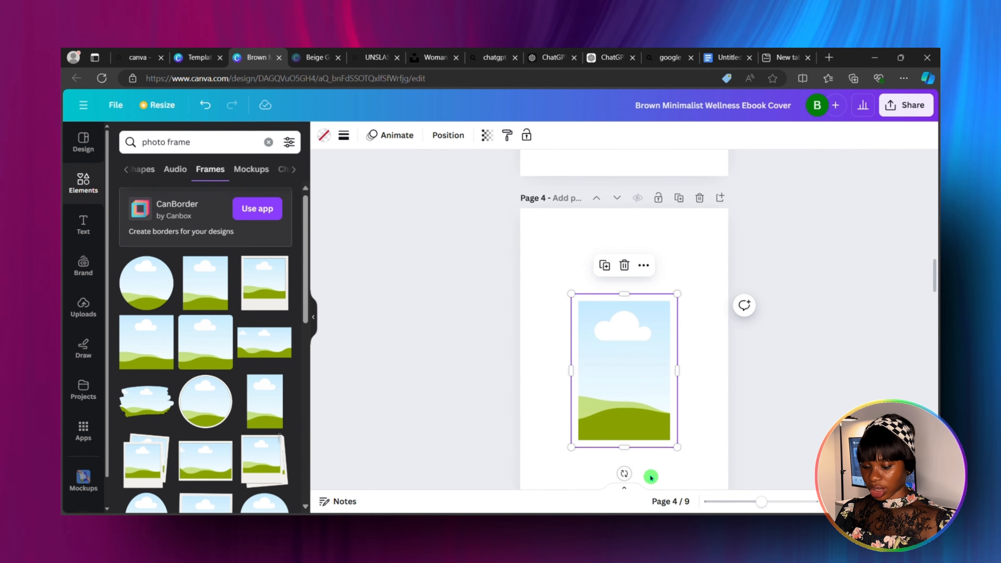
left_click_drag(683, 453, 632, 414)
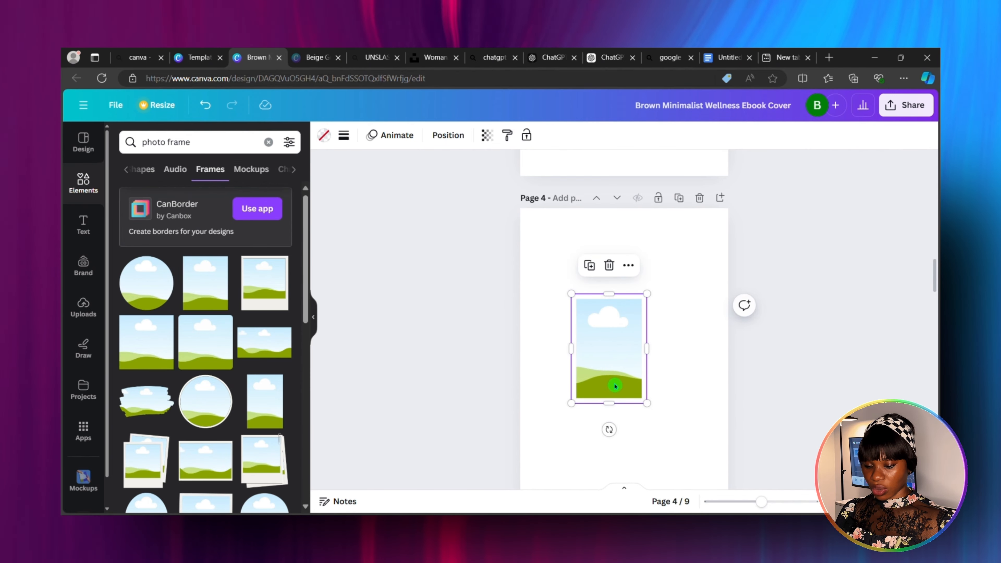
left_click_drag(604, 346, 576, 297)
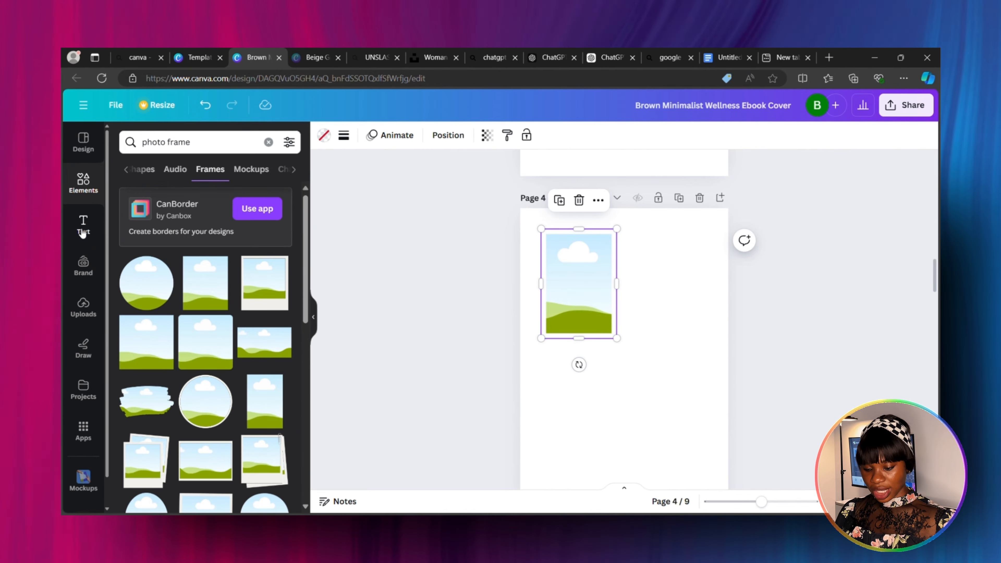
Insert a heading reading "Get to Know Me" directly below the photo frame on page 4
left_click(82, 233)
left_click(169, 281)
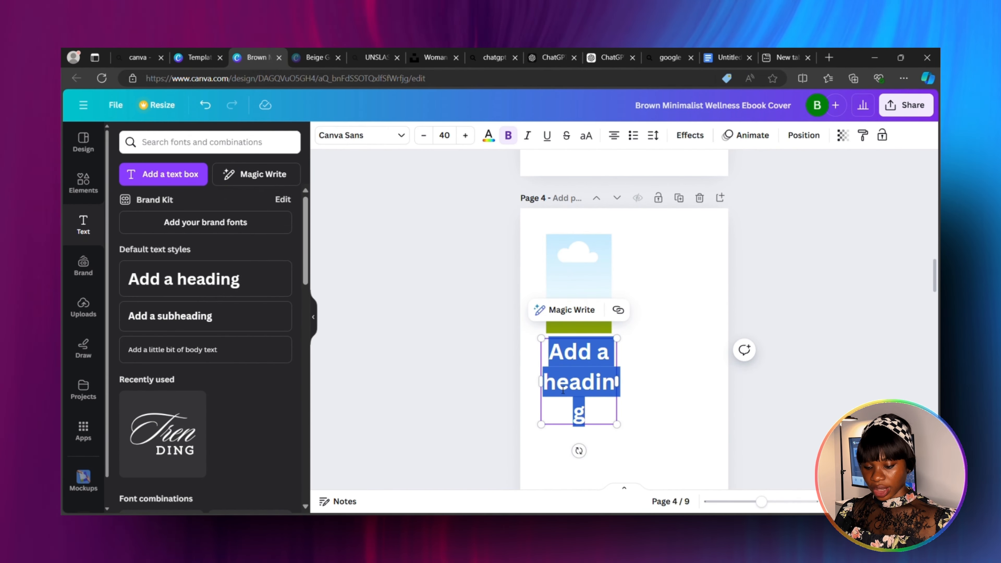
type("A")
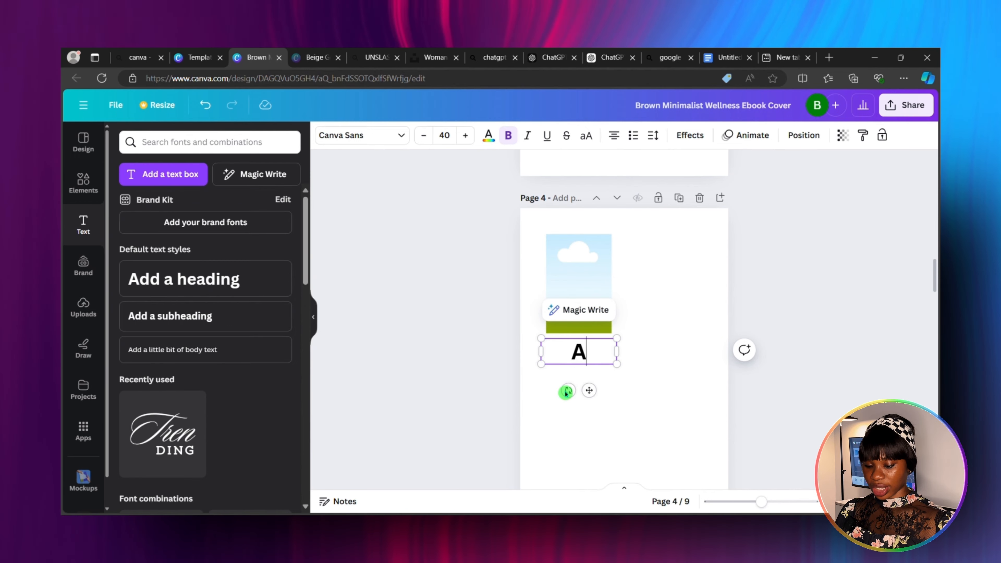
type("bout me")
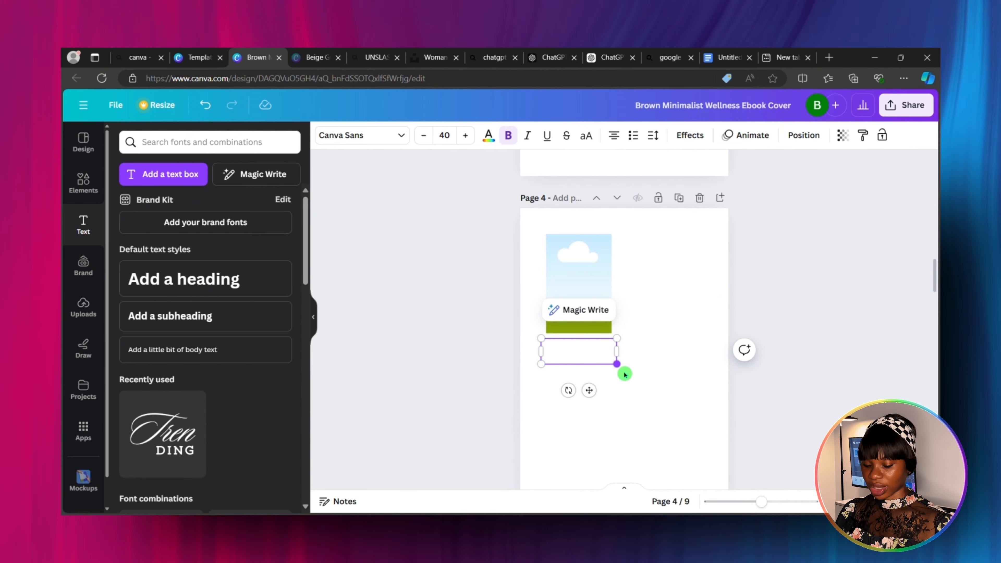
type("Get to Know Me")
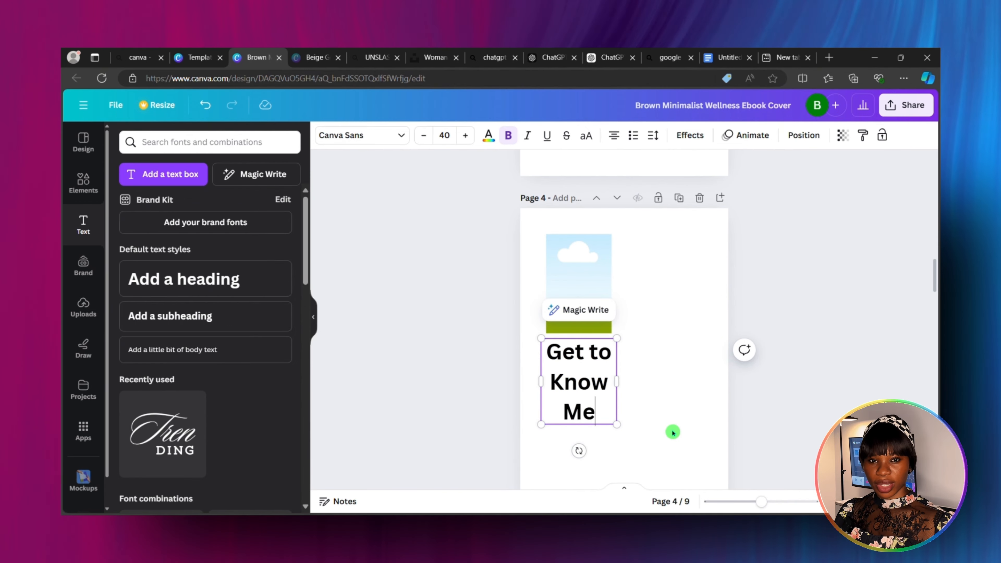
Replace the page 4 heading with a "Hi It's" greeting plus the author's first name, set in Alex Brush beside the photo frame
key("BackSpace")
key("BackSpace")
key("BackSpace")
key("BackSpace")
key("BackSpace")
key("BackSpace")
key("BackSpace")
key("BackSpace")
key("BackSpace")
key("BackSpace")
key("BackSpace")
key("BackSpace")
key("BackSpace")
key("BackSpace")
type("Hi")
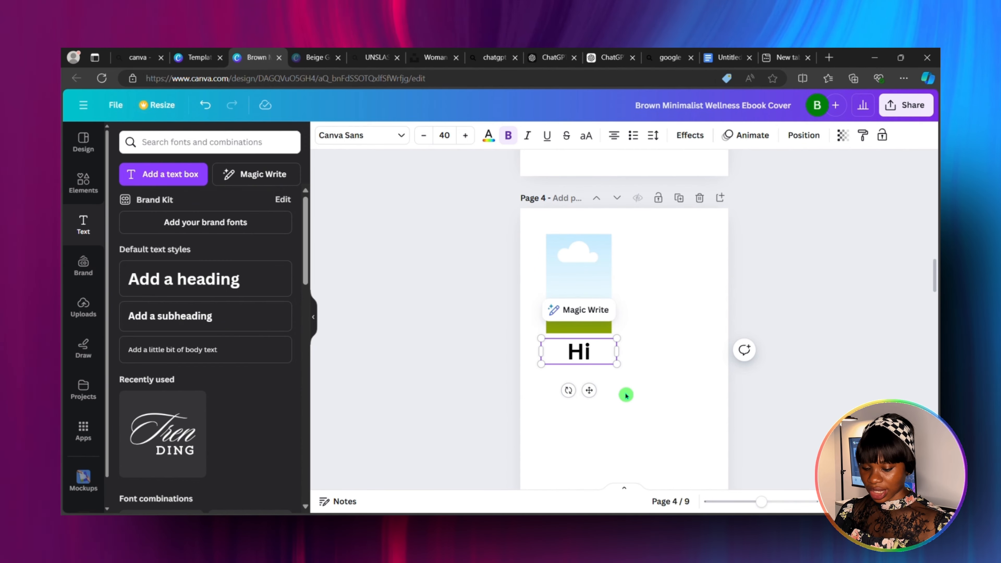
type(" It's Diana")
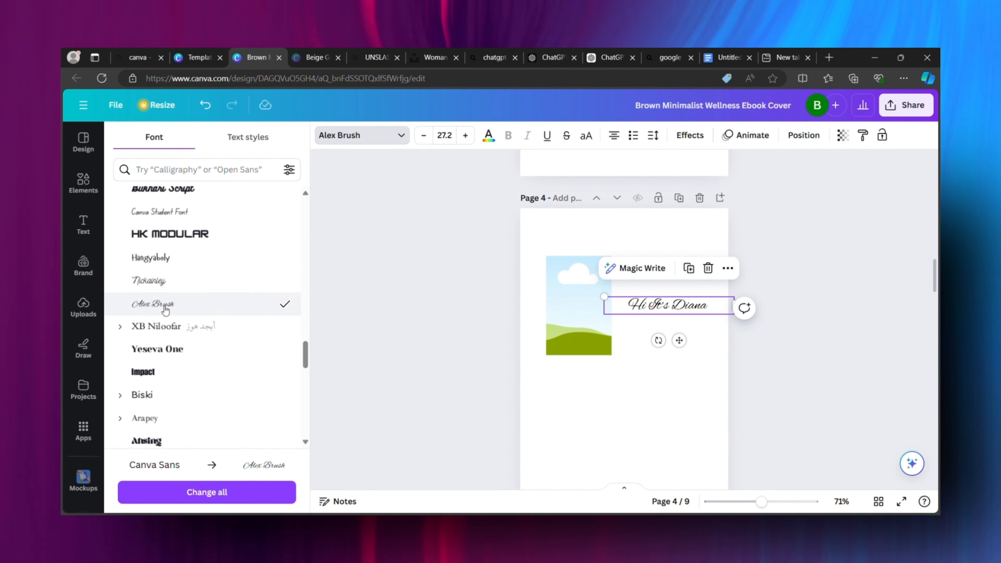
left_click(366, 347)
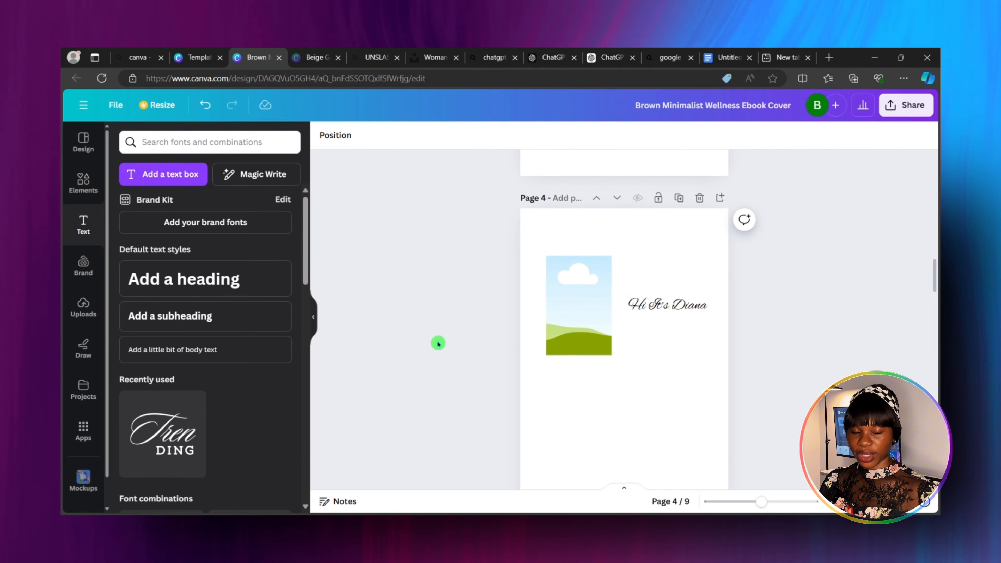
left_click(425, 367)
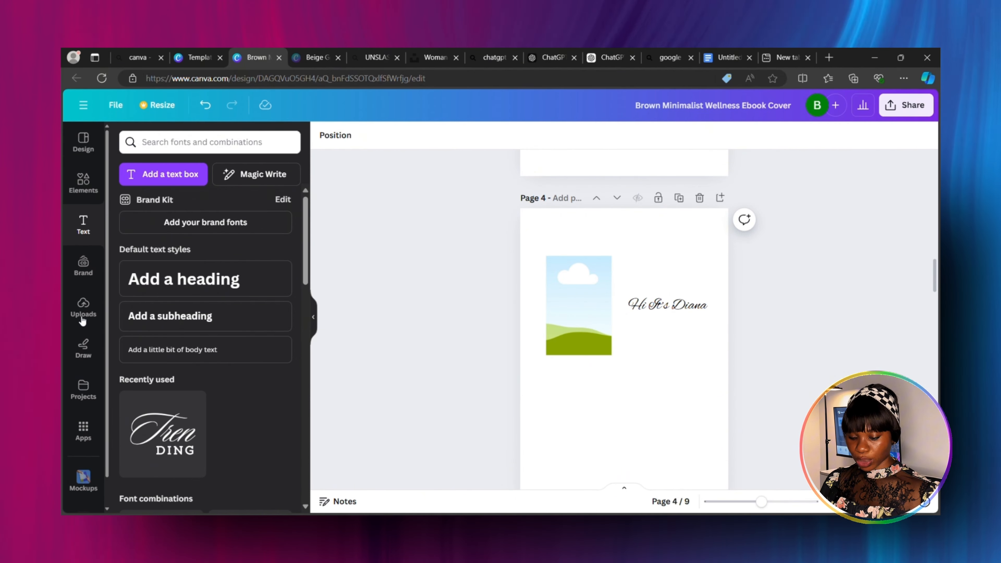
Fill the page 4 photo frame with the uploaded portrait of the woman in a black top against the room background
left_click(72, 296)
scroll(190, 335, "down", 5)
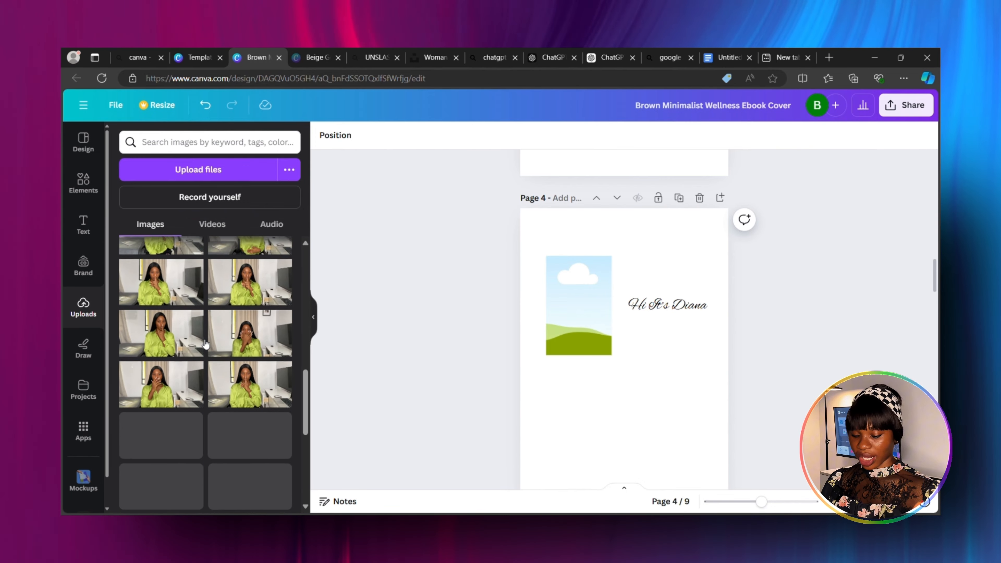
scroll(206, 345, "down", 5)
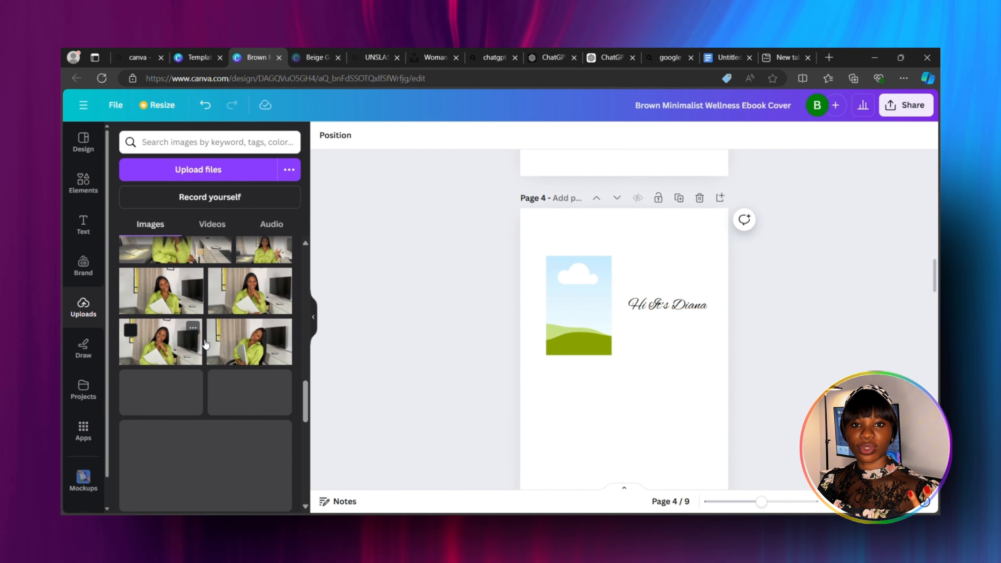
scroll(206, 344, "down", 5)
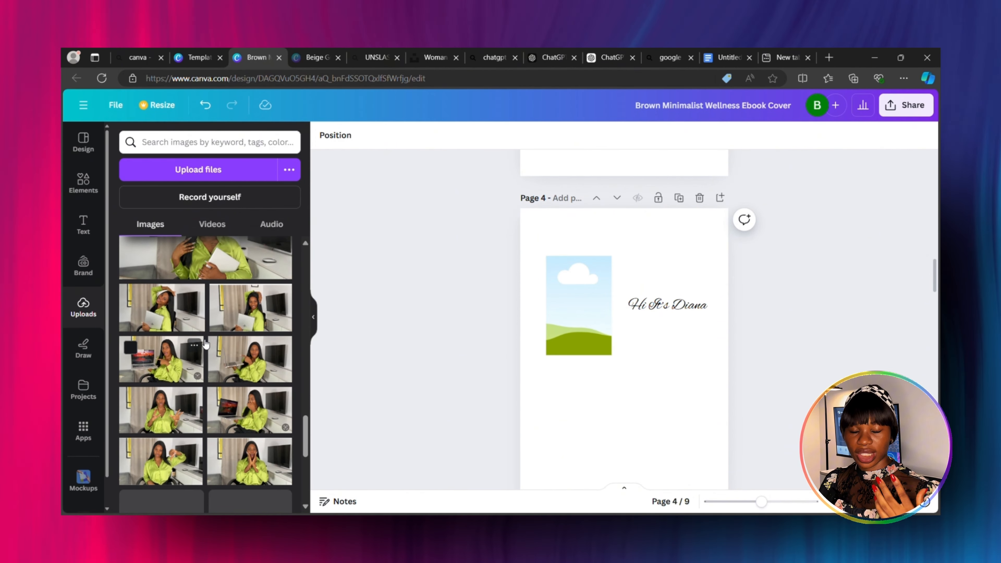
scroll(205, 345, "up", 10)
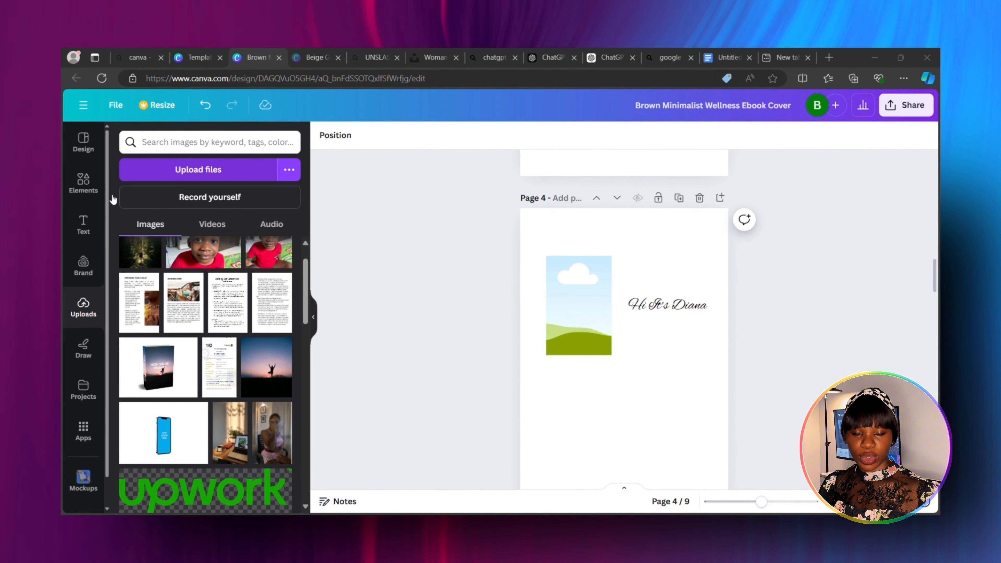
scroll(186, 375, "down", 10)
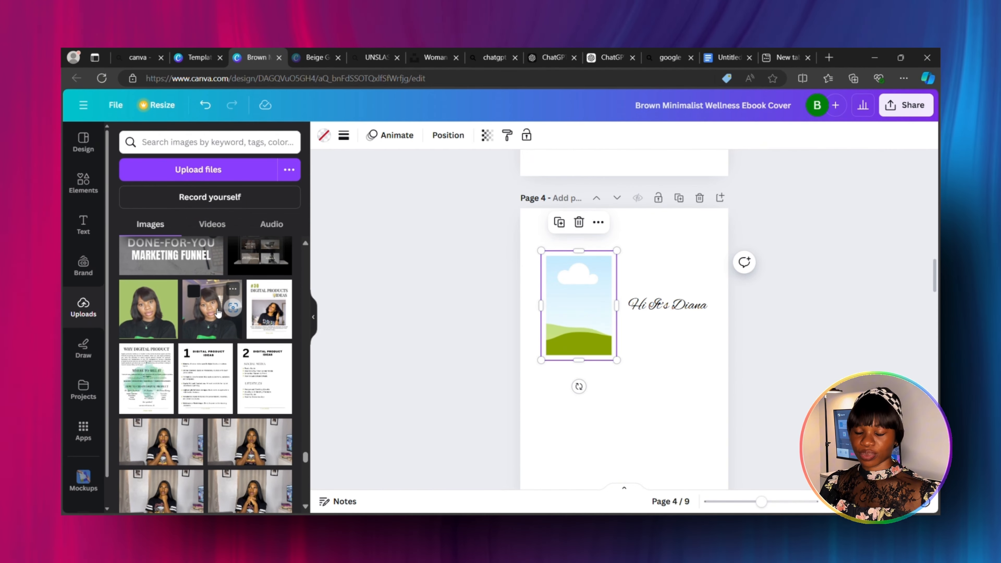
left_click(218, 313)
left_click_drag(647, 379, 610, 325)
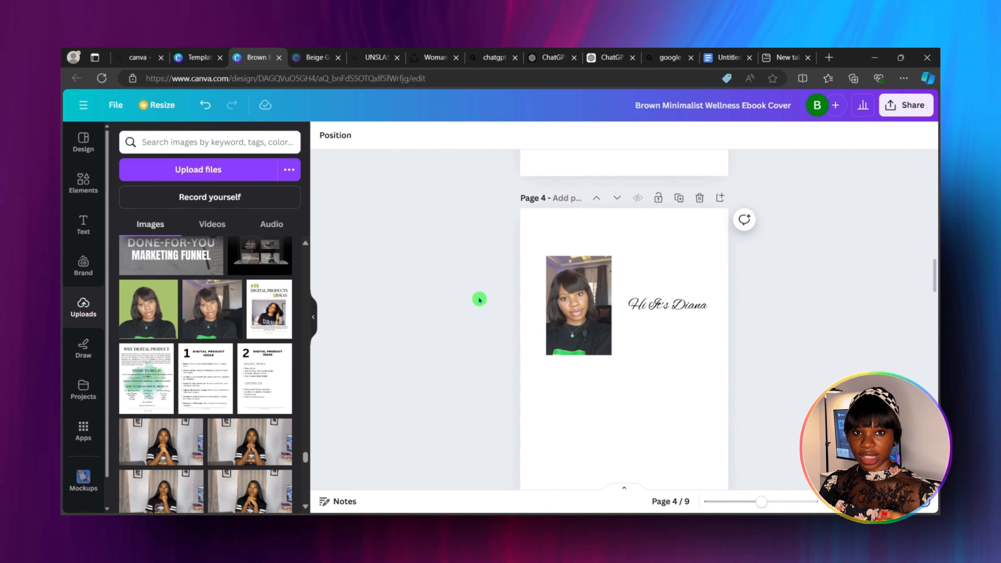
Adjust the portrait's position and crop inside the page 4 photo frame, and undo the last change on the page
left_click(579, 331)
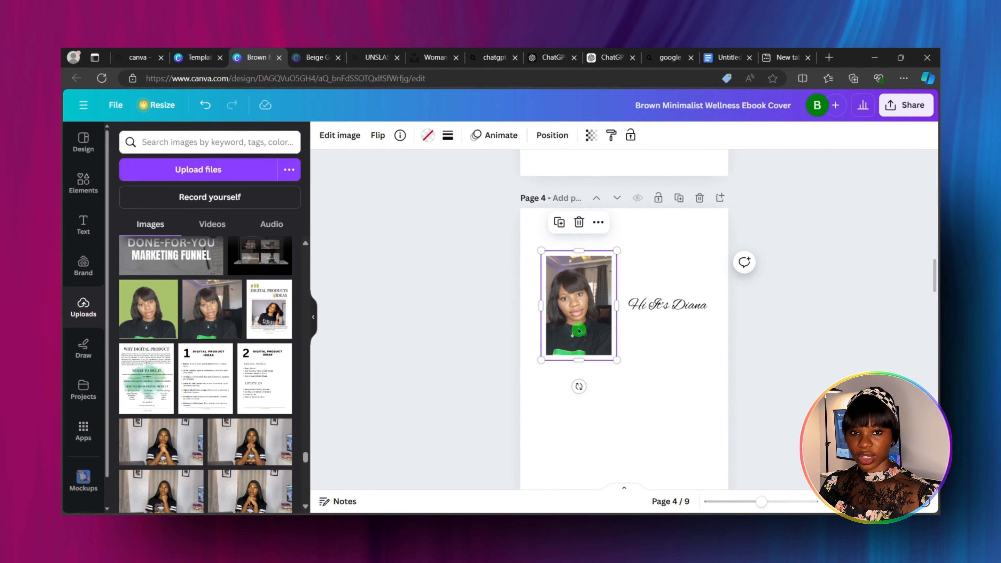
double_click(577, 330)
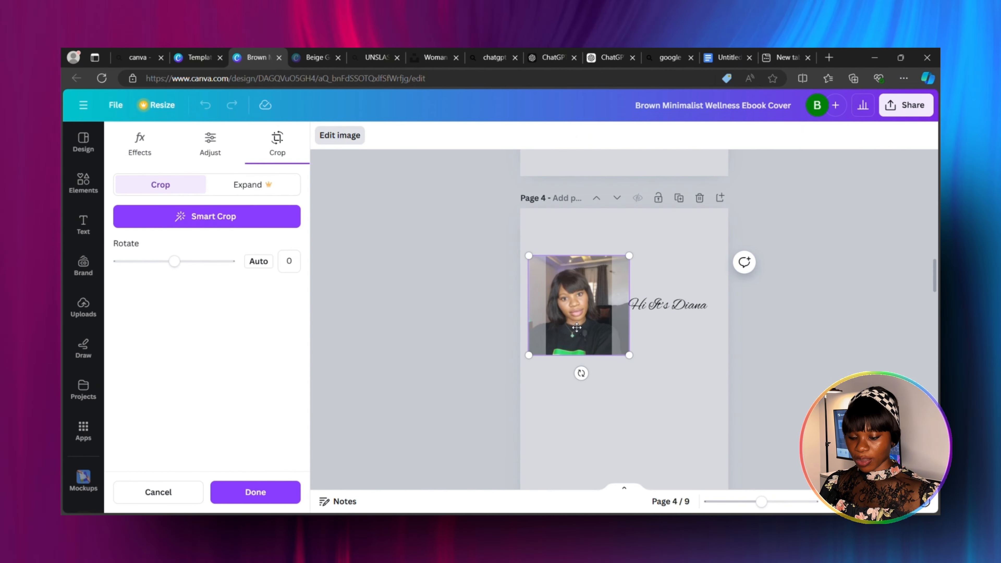
left_click_drag(577, 327, 588, 322)
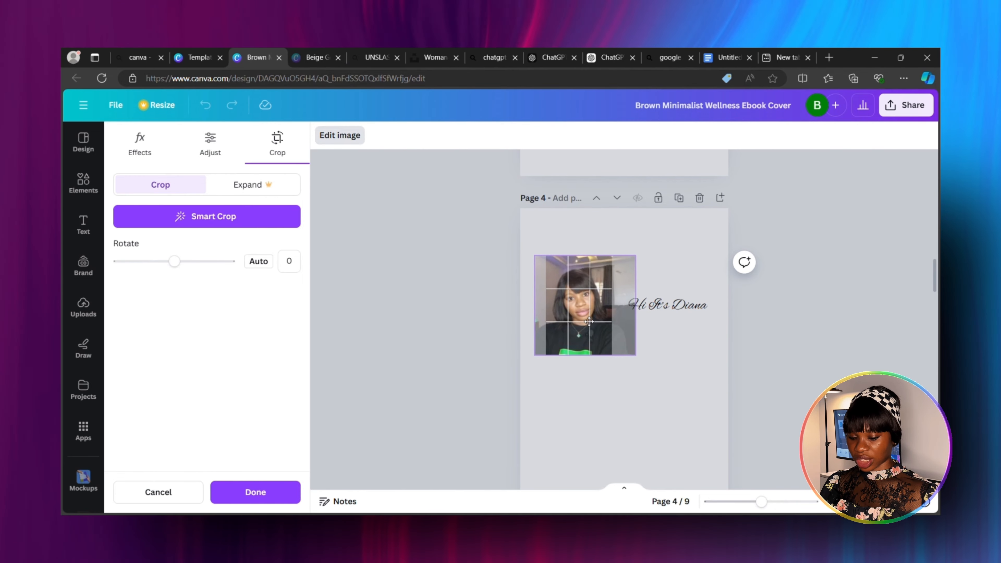
left_click_drag(636, 354, 629, 384)
left_click(474, 319)
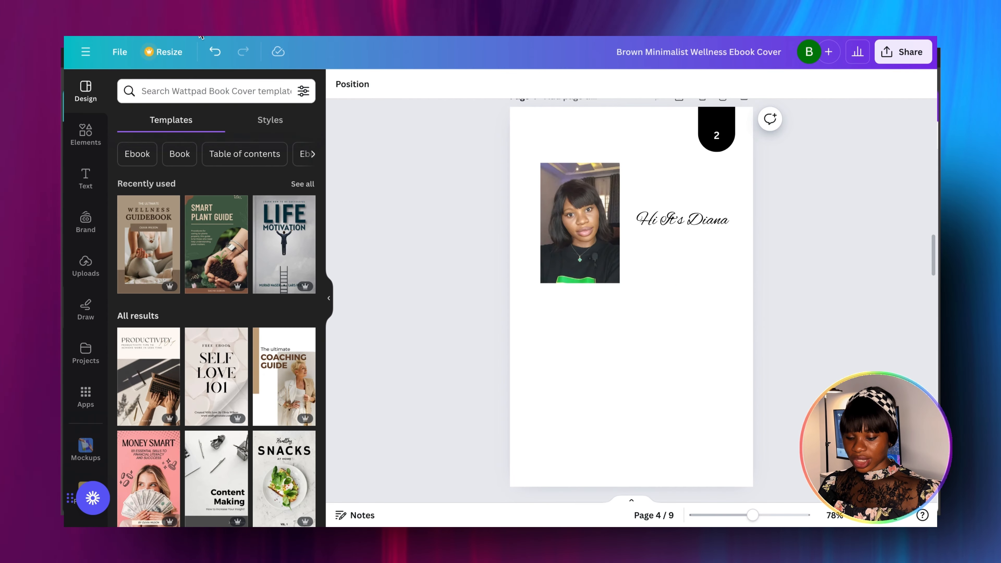
left_click(215, 52)
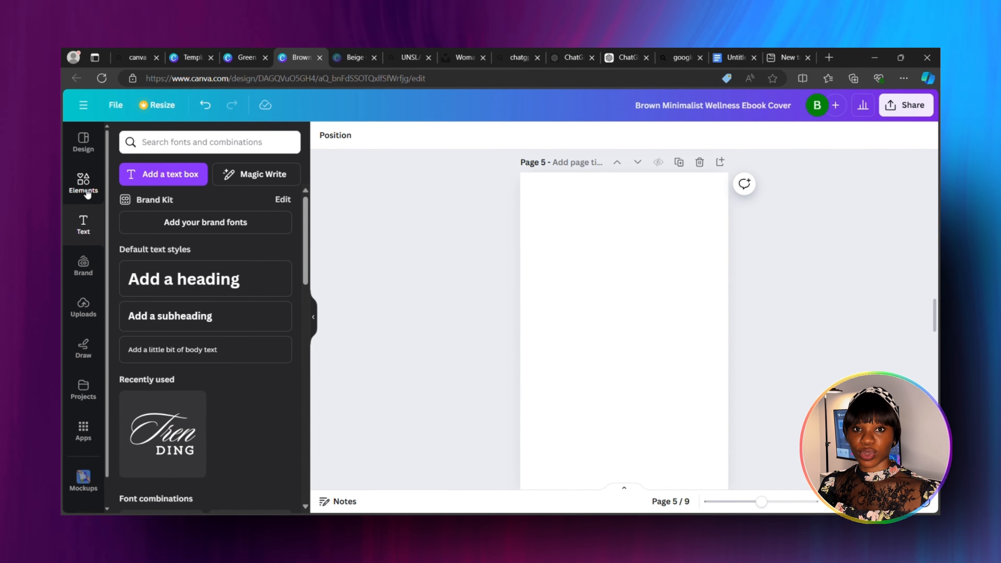
Search the elements for "woman" and list the matching photos
left_click(83, 182)
left_click(203, 142)
type("w")
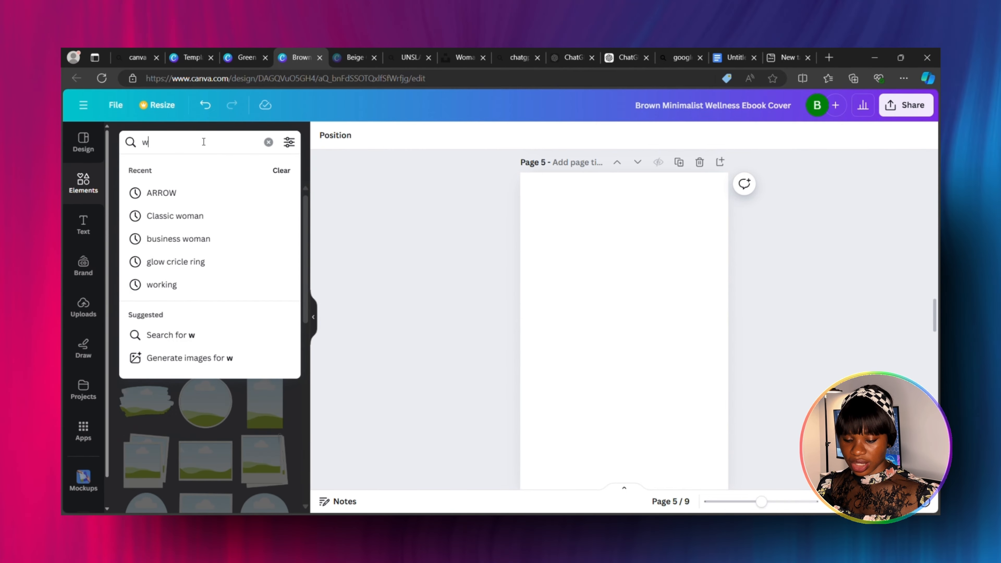
type("orking wo")
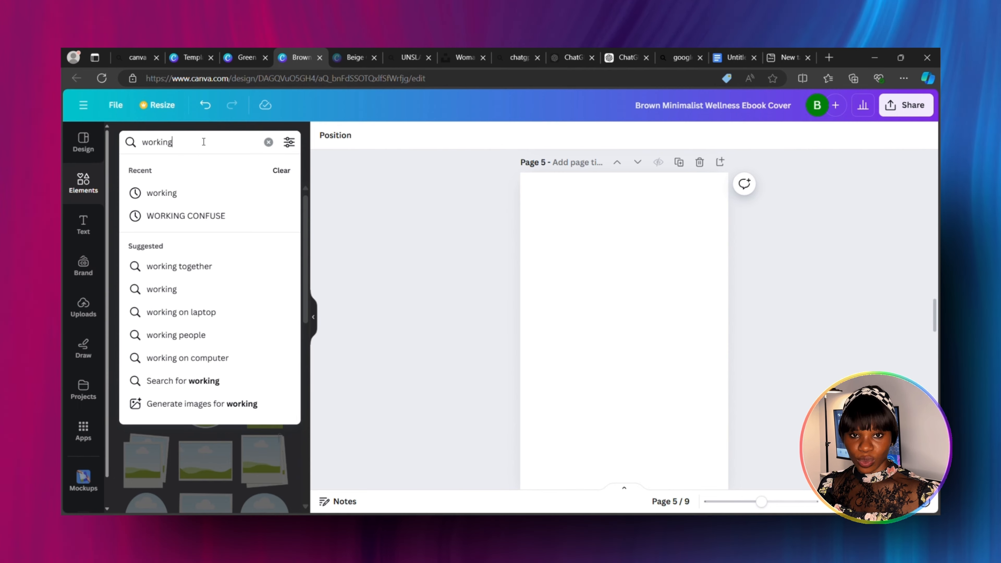
type("man")
key("Return")
left_click_drag(306, 306, 302, 370)
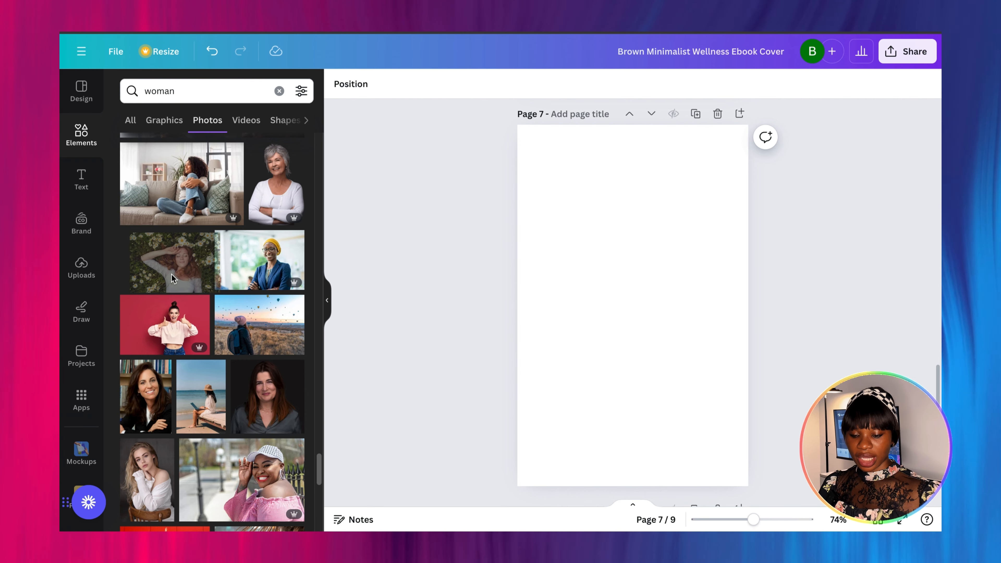
Insert the photo of the red-haired woman among daisies on page 7, crop it to portrait shape, and place it along the left margin
left_click_drag(171, 274, 555, 254)
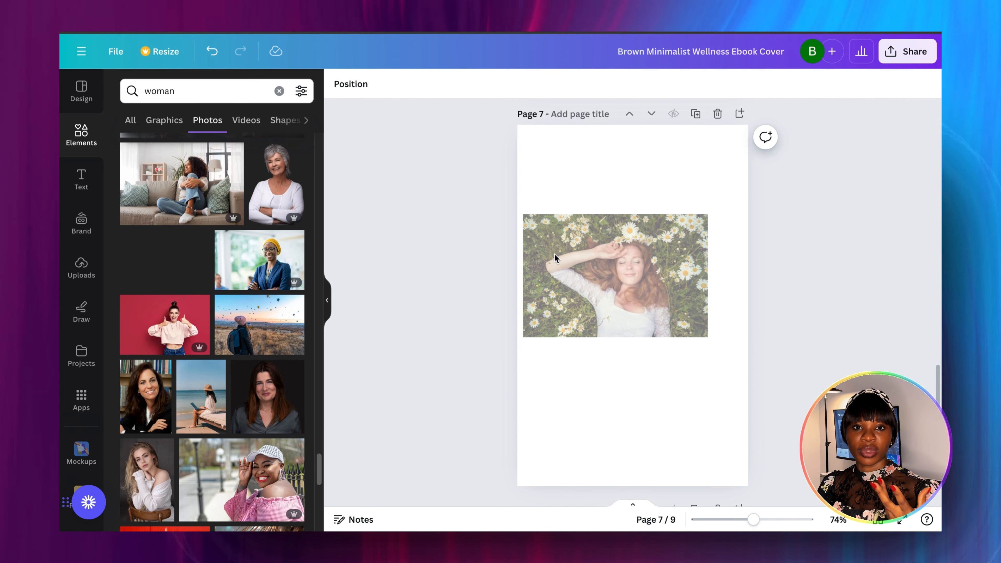
left_click_drag(557, 259, 557, 259)
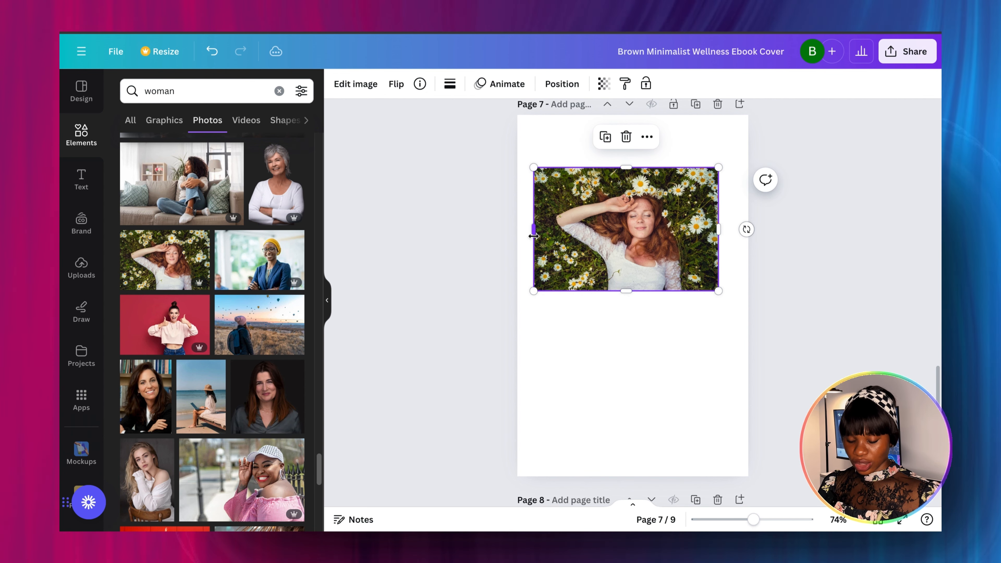
left_click_drag(533, 235, 564, 251)
left_click_drag(720, 233, 686, 238)
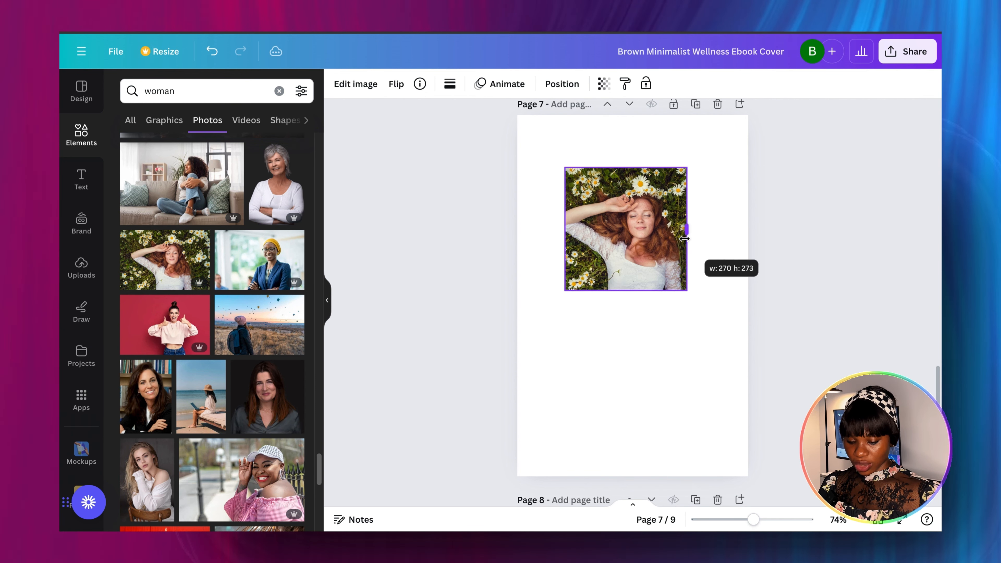
left_click_drag(565, 229, 588, 265)
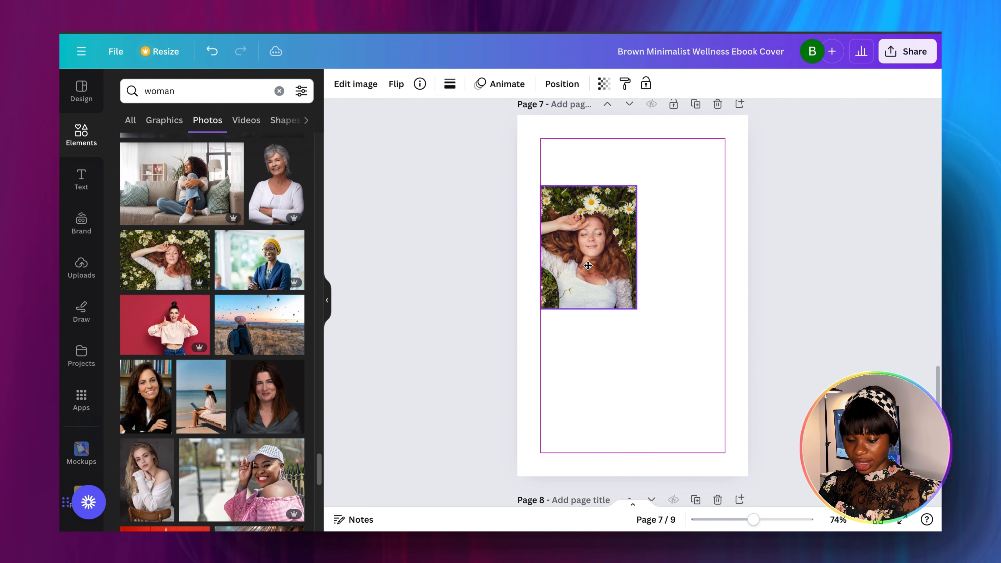
left_click_drag(589, 310, 590, 317)
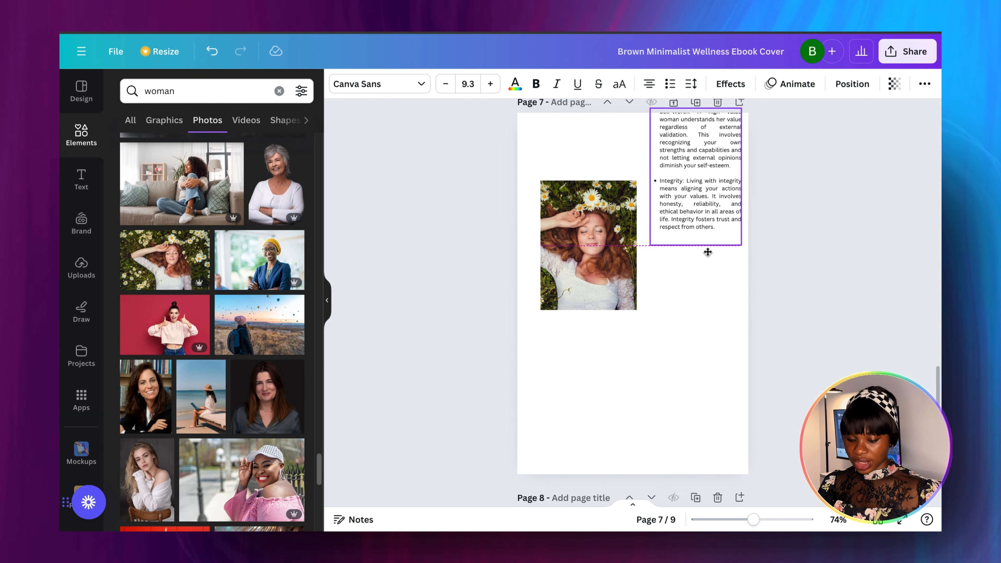
Arrange page 7's text with the intro above the photo, the bullets beside it, and the "Living as a high value woman" paragraph below "Confidence"
left_click_drag(709, 252, 703, 308)
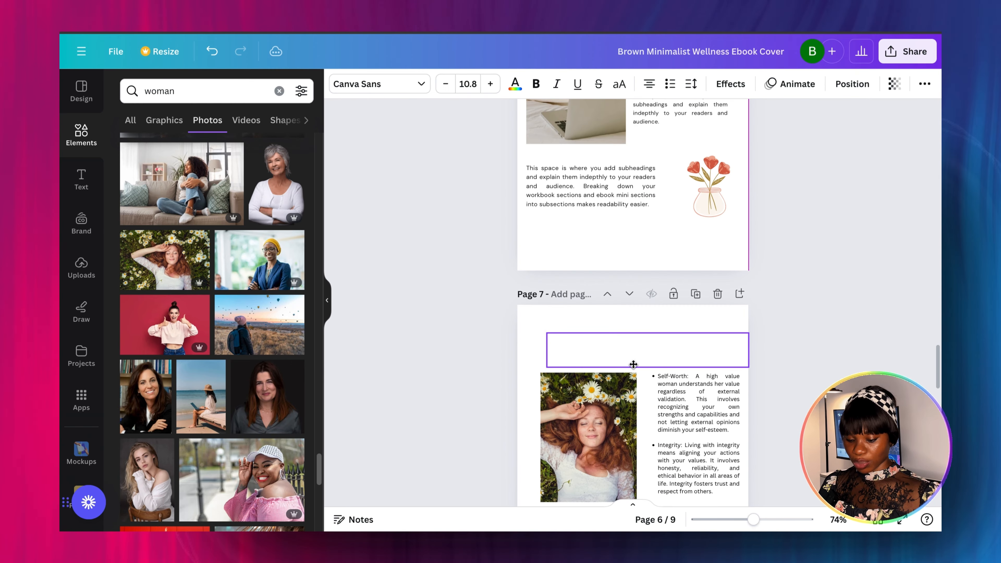
left_click_drag(632, 364, 634, 364)
scroll(589, 384, "down", 2)
scroll(590, 384, "down", 1)
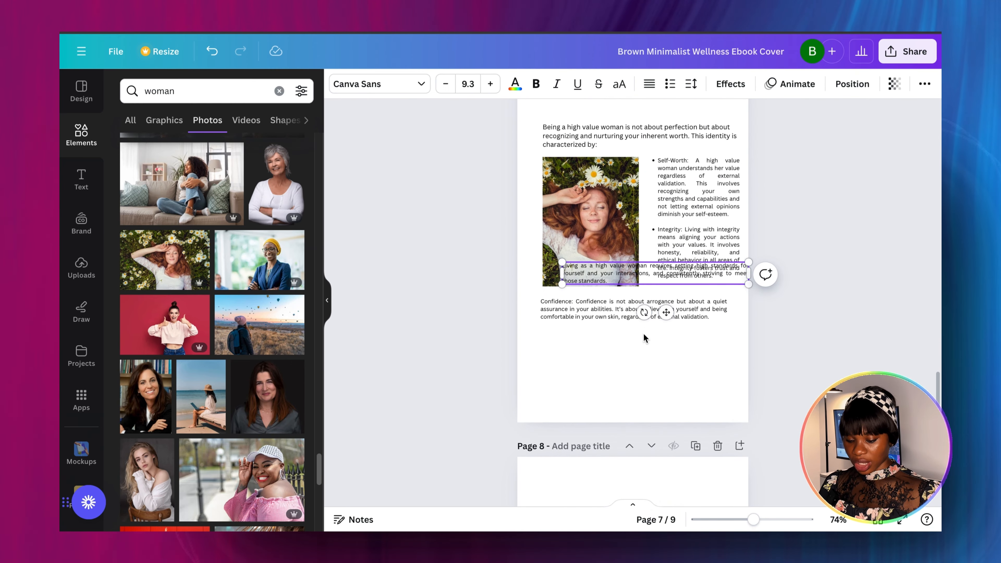
scroll(645, 338, "up", 2)
left_click_drag(645, 331, 623, 401)
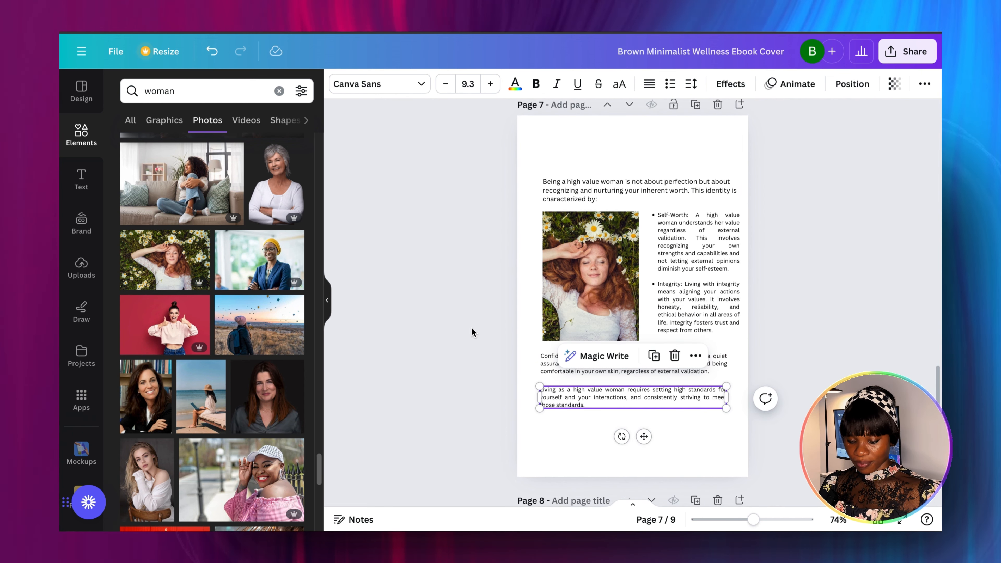
Try a stacked page 7 layout with the photo widened across the page and all text at full width beneath it
left_click_drag(598, 260, 595, 210)
left_click_drag(636, 226, 724, 238)
left_click_drag(727, 316, 616, 427)
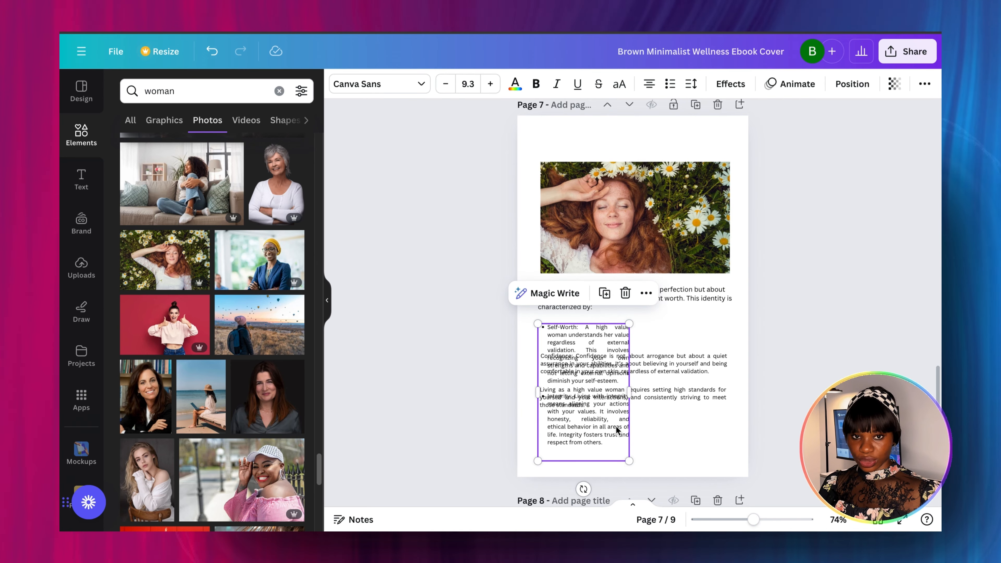
left_click_drag(629, 392, 731, 404)
left_click_drag(564, 404, 568, 441)
left_click_drag(584, 367, 586, 406)
left_click_drag(591, 350, 591, 347)
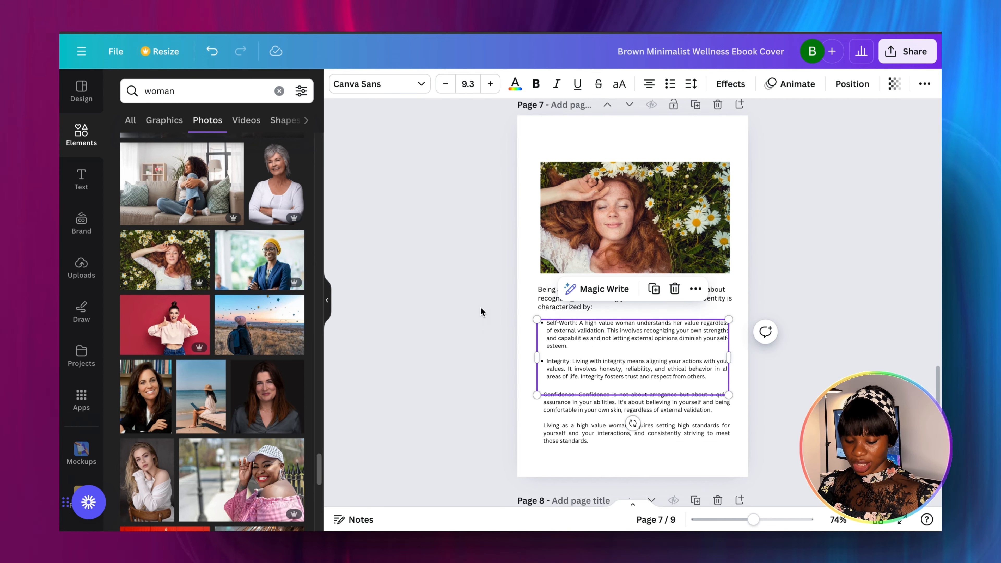
left_click(489, 313)
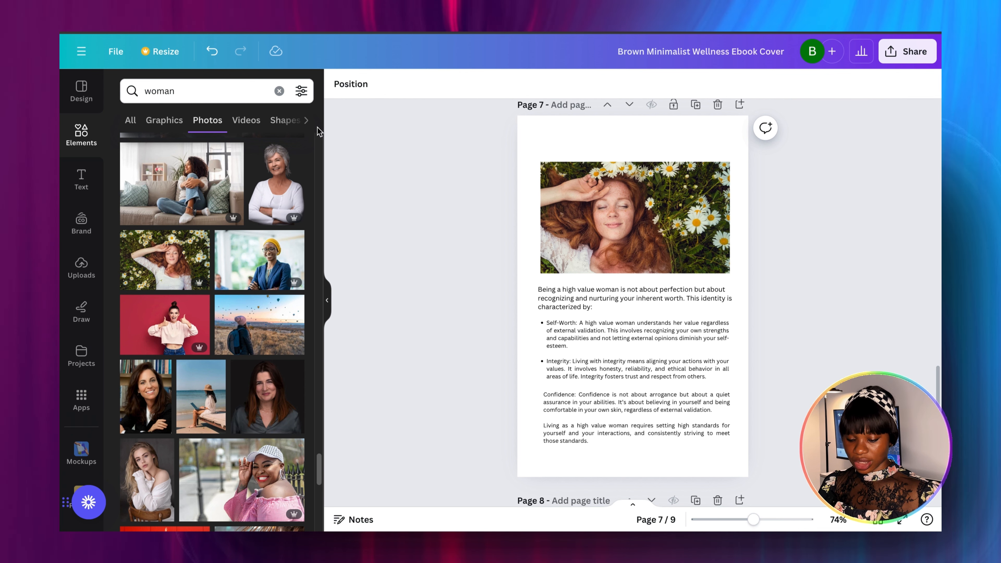
Undo the stacked page 7 layout, restoring the portrait photo with bullets beside it and both closing paragraphs below
left_click(215, 56)
left_click(215, 56)
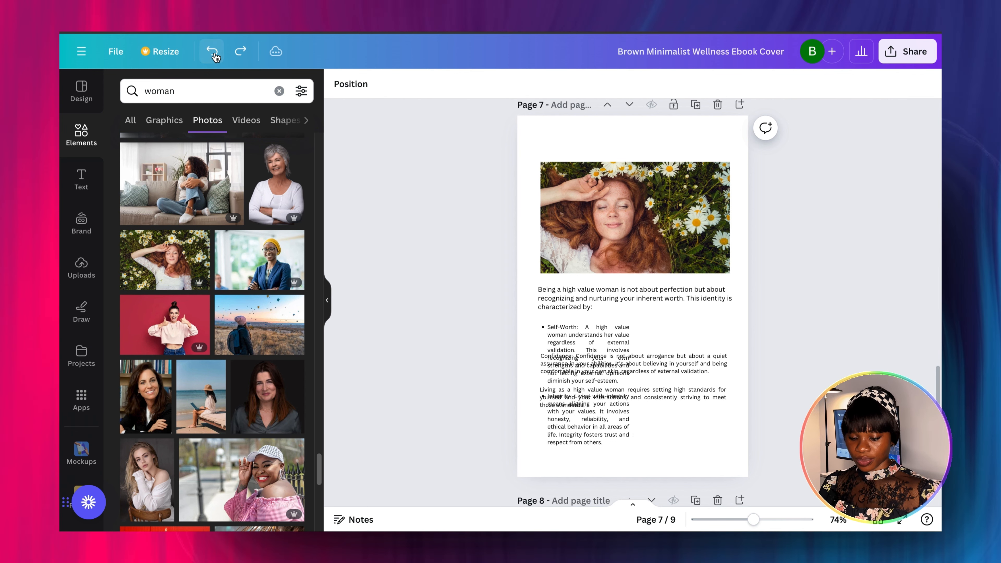
left_click(215, 56)
left_click(215, 57)
left_click(215, 56)
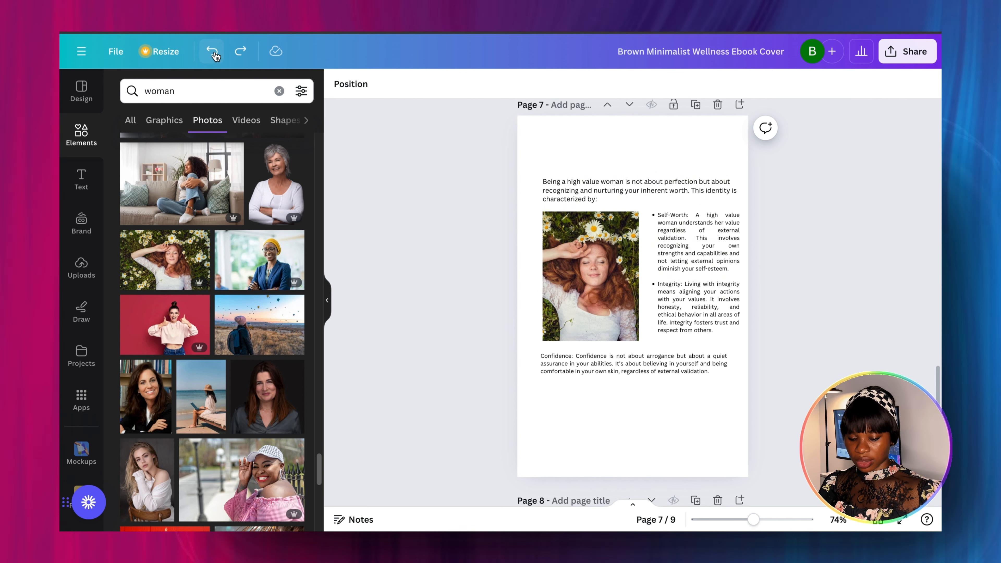
left_click(241, 49)
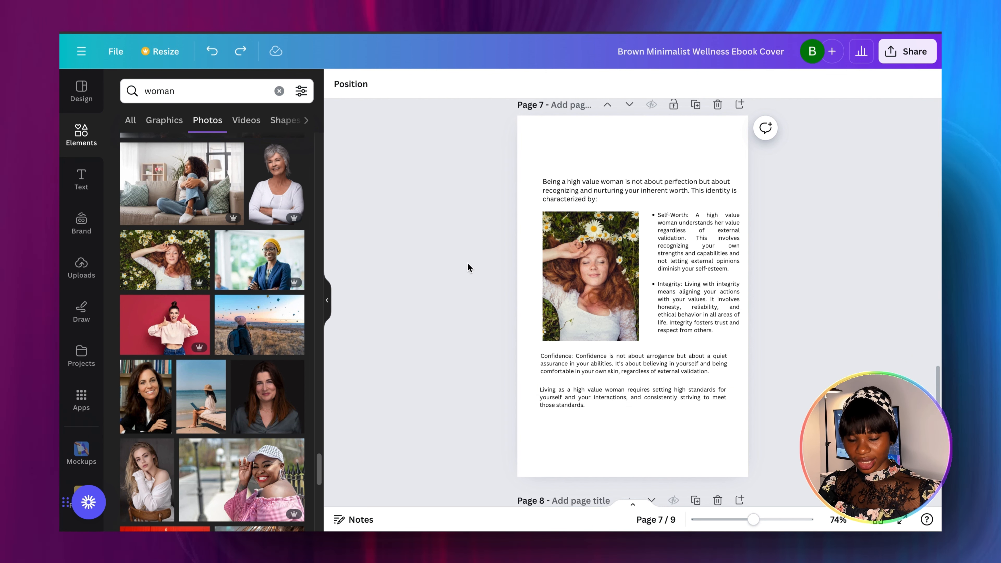
Paste the heading "DEFINING HIGH VALUE WOMAN" on page 7 and position it above the intro paragraph
key("super+v")
left_click_drag(653, 115, 643, 193)
left_click(510, 224)
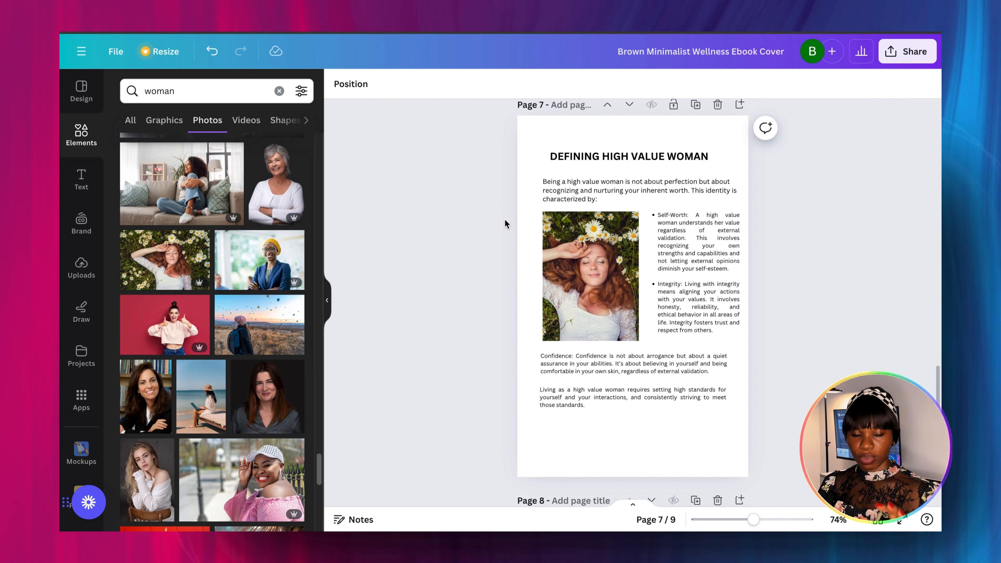
left_click_drag(601, 157, 605, 157)
left_click(478, 238)
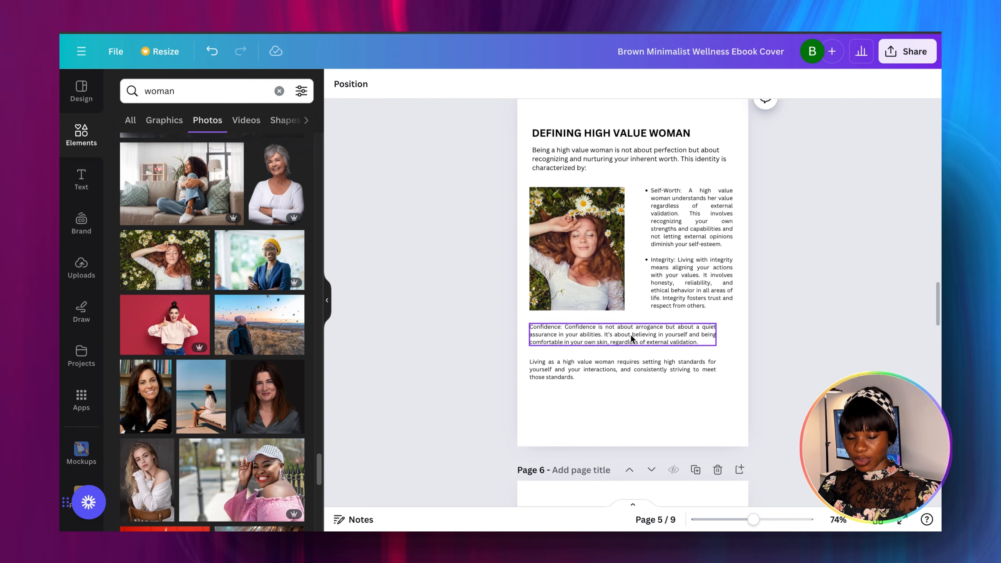
Go to page 6 and undo the last change
scroll(632, 339, "down", 3)
scroll(632, 336, "down", 5)
left_click(211, 51)
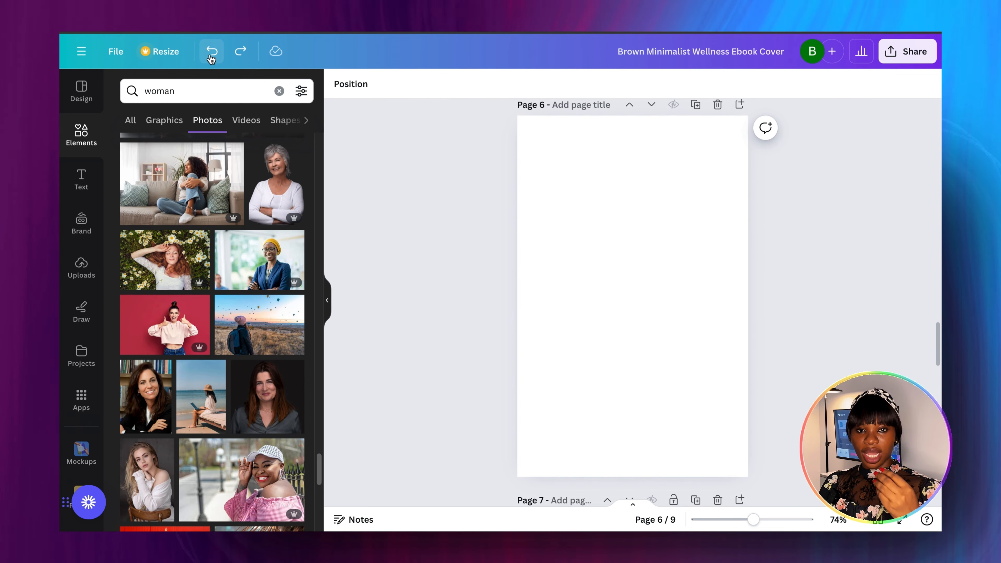
Undo the deletions on page 6 to restore the "BUILDING SELF Esteem" heading, the paragraphs and the photo
left_click(211, 57)
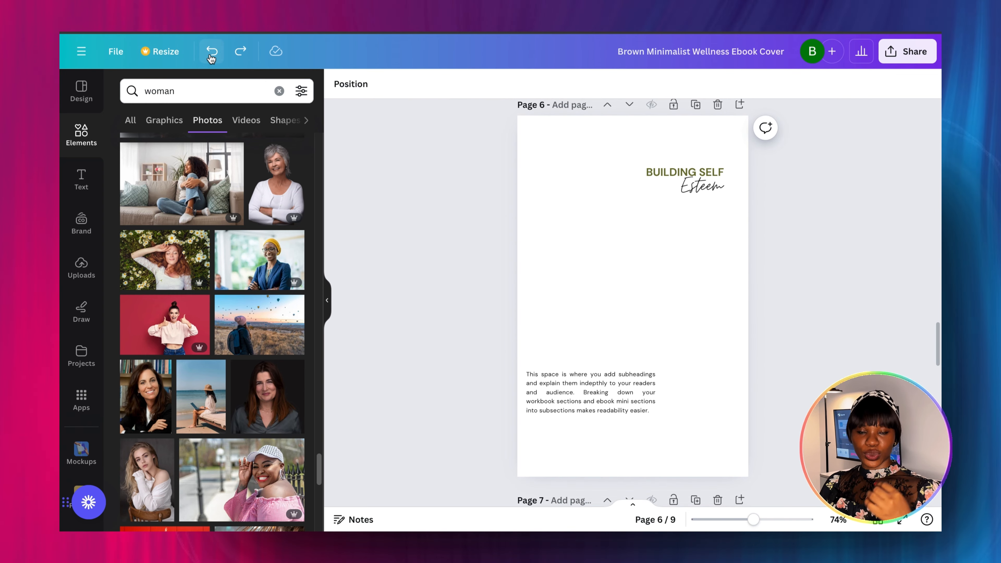
left_click(211, 57)
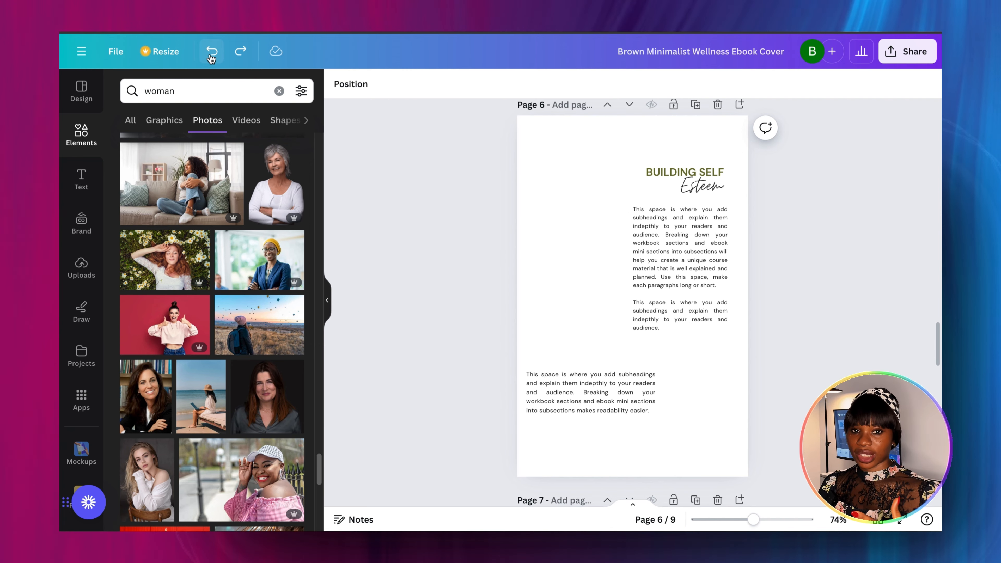
left_click(211, 56)
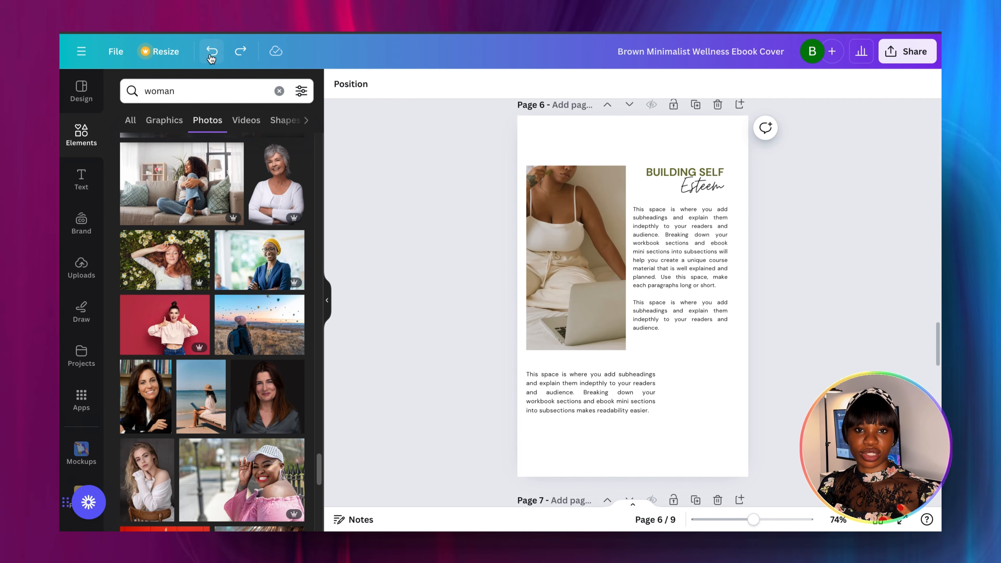
left_click(211, 56)
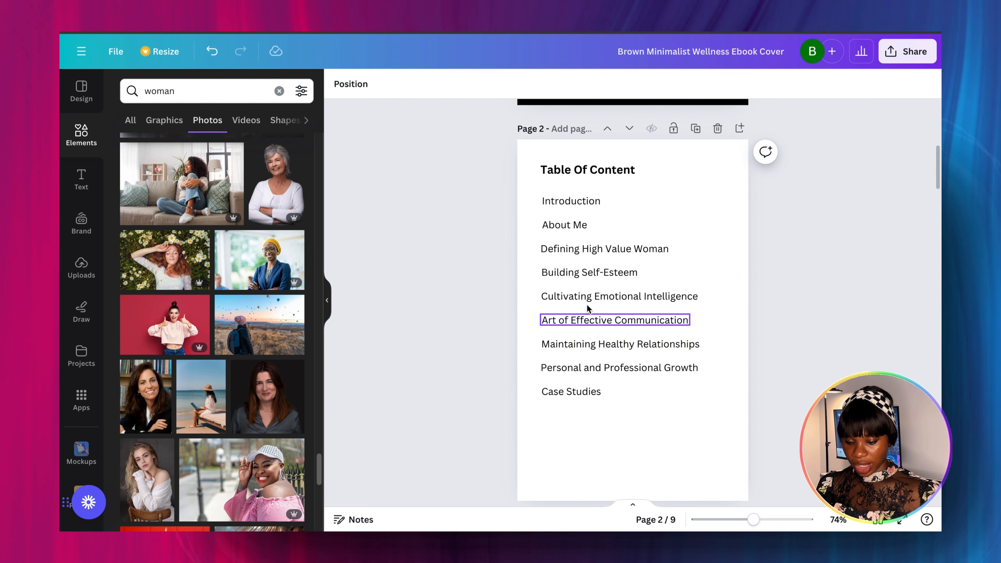
Group all nine table of contents entries on page 2, duplicate the group and place the copy beside the originals
left_click_drag(533, 194, 678, 406)
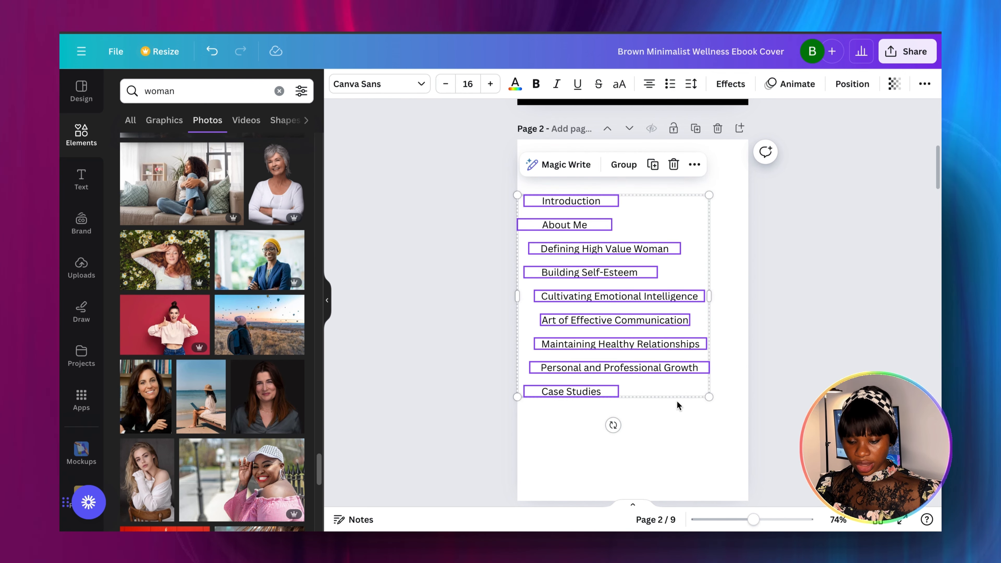
left_click(624, 165)
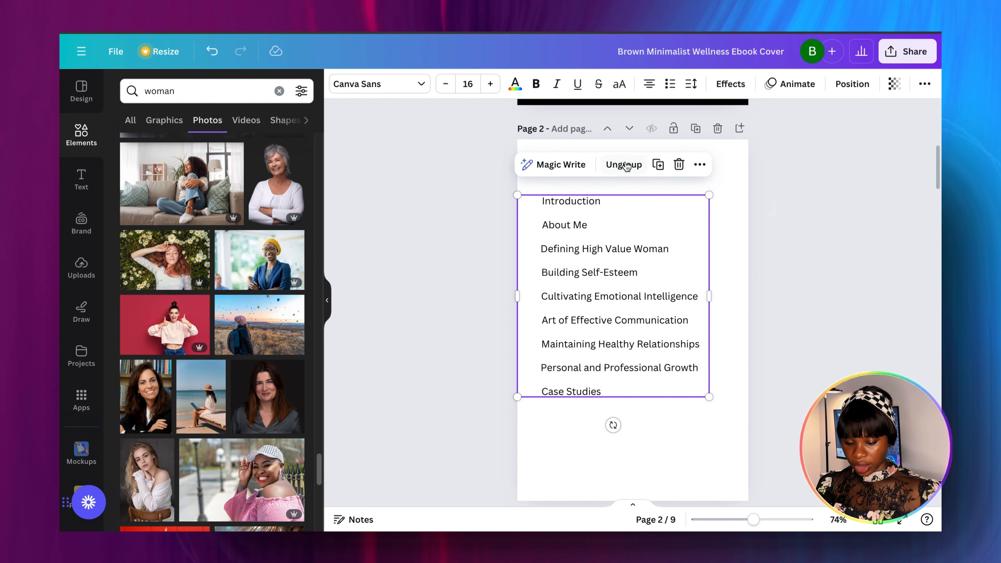
left_click(659, 166)
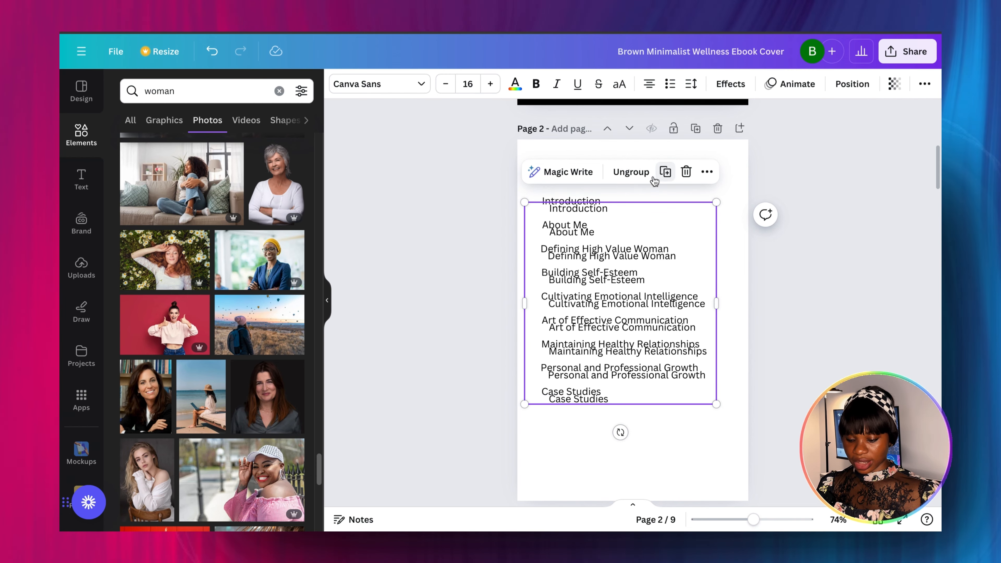
left_click_drag(620, 256, 734, 246)
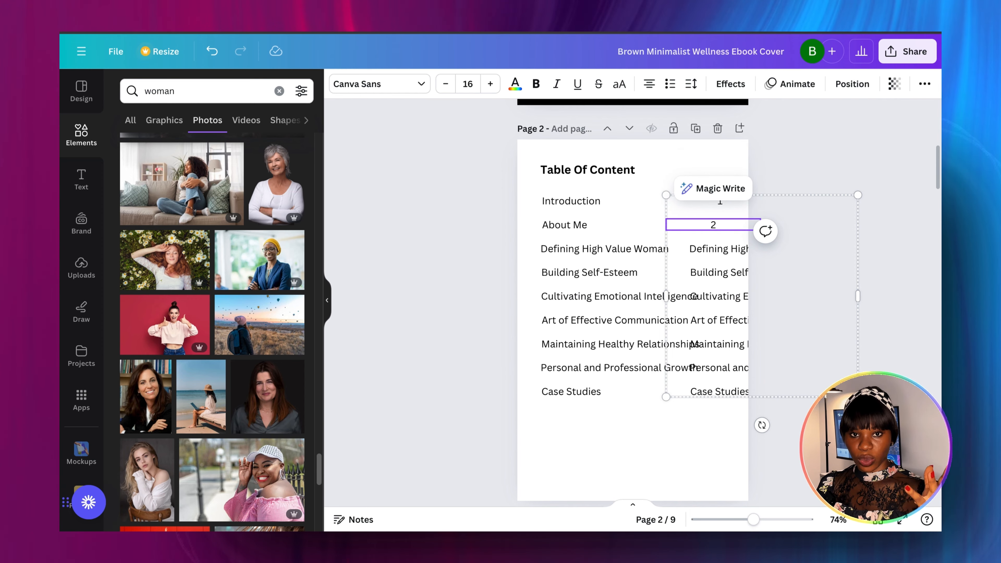
Replace the duplicated entries with page numbers 1, 2, 3, 6, 7, 9, 12, 15 and 17, aligned in a column beside the titles
key("BackSpace")
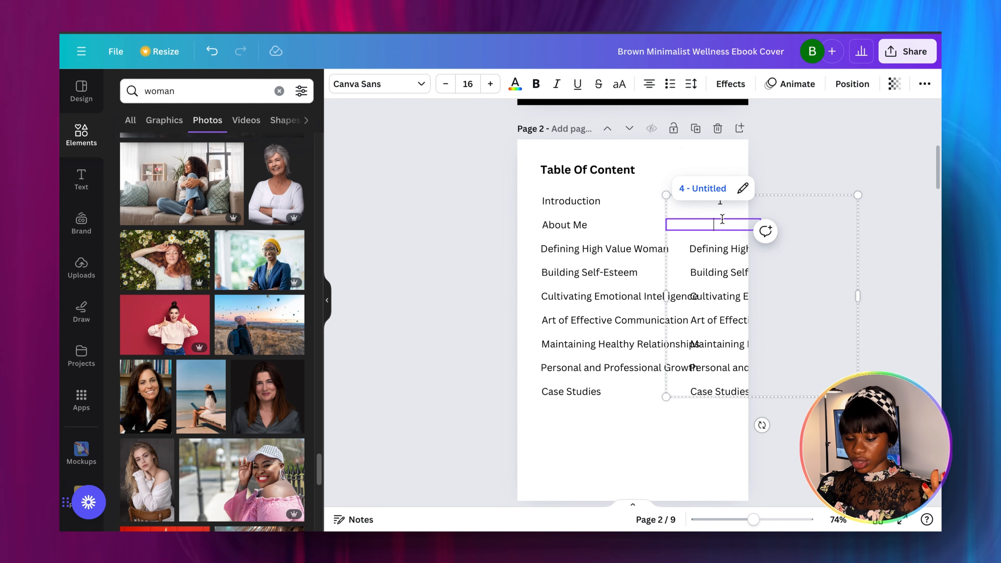
left_click(358, 241)
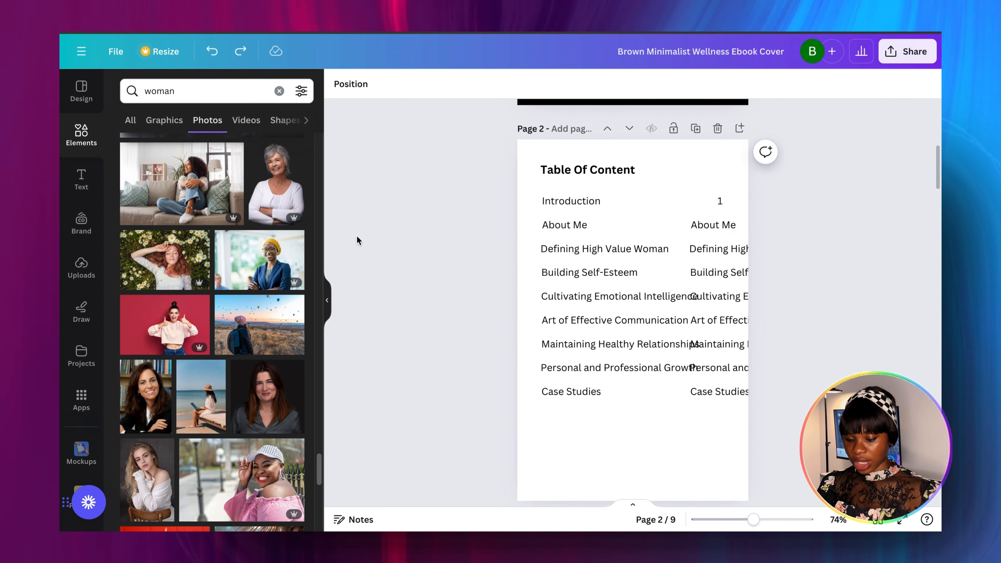
left_click(716, 226)
left_click(741, 189)
double_click(734, 226)
type("2")
left_click_drag(724, 258, 741, 258)
left_click_drag(723, 206, 733, 205)
left_click(716, 253)
left_click_drag(716, 253, 686, 253)
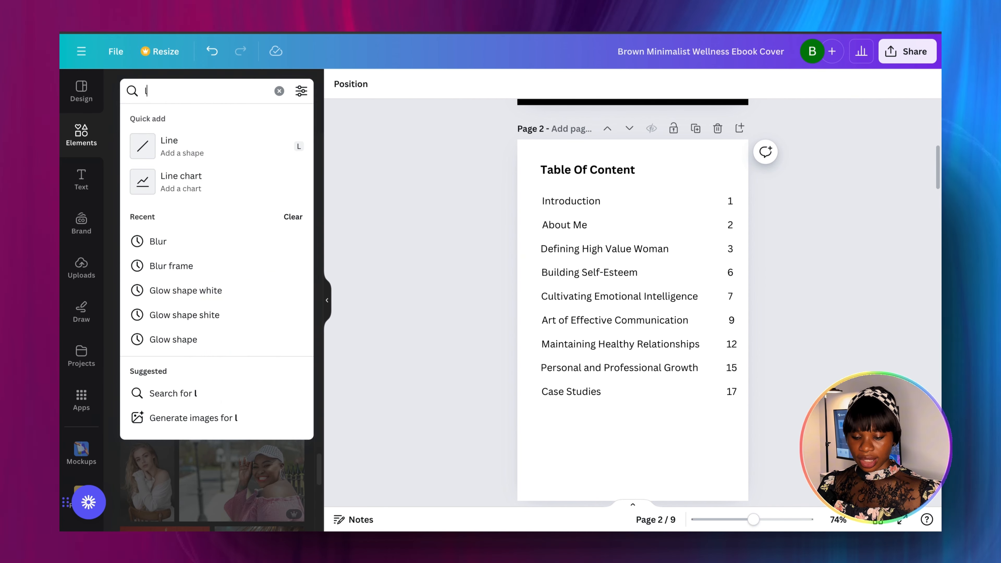
Add a dotted line between "Introduction" and its page number, and adjust the line weight
type("ine")
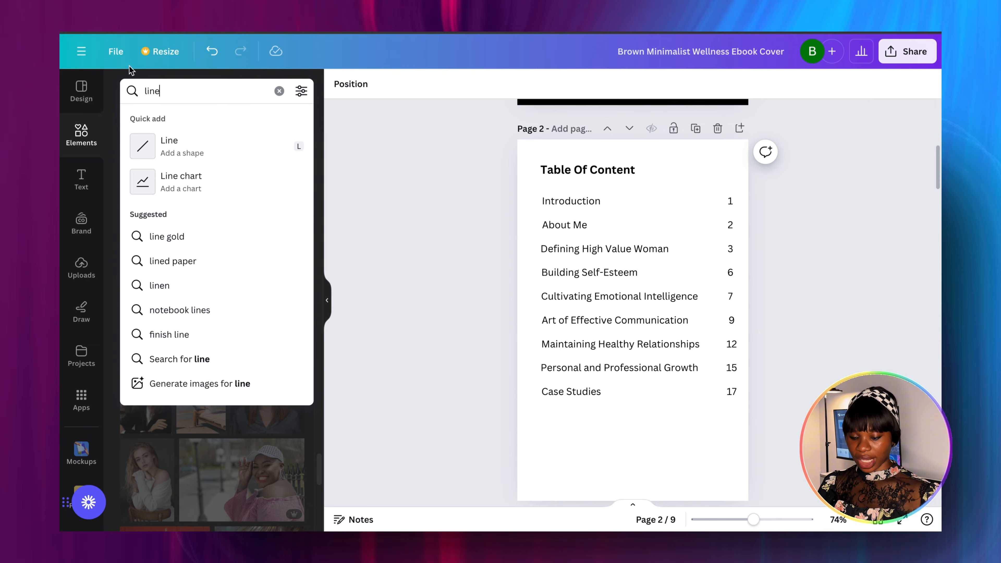
left_click(170, 146)
left_click_drag(644, 347, 686, 228)
left_click(369, 84)
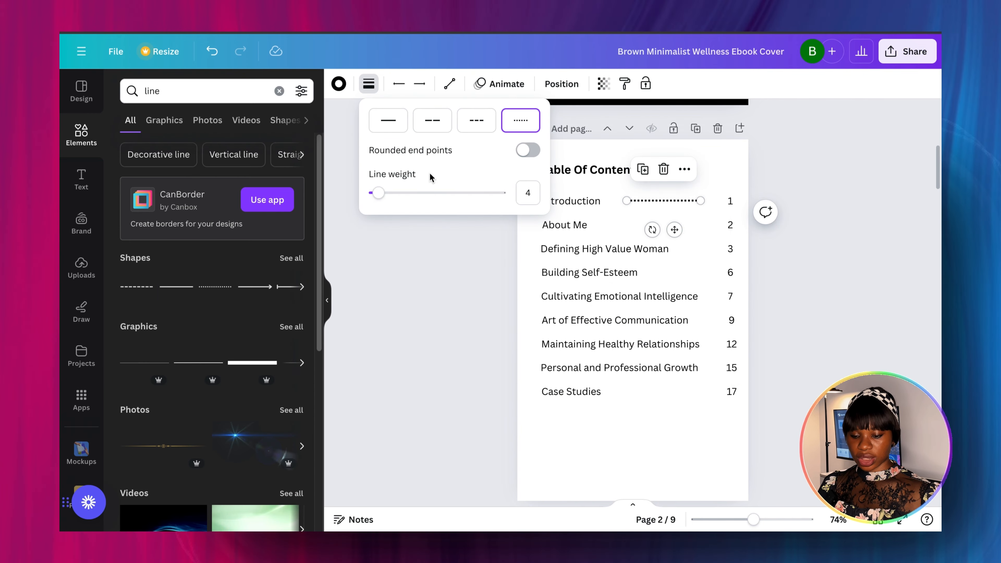
left_click_drag(378, 193, 377, 195)
Duplicate the dotted line for the remaining contents entries, fitting each copy between the title and its page number
key("ctrl+d")
left_click_drag(685, 241, 697, 465)
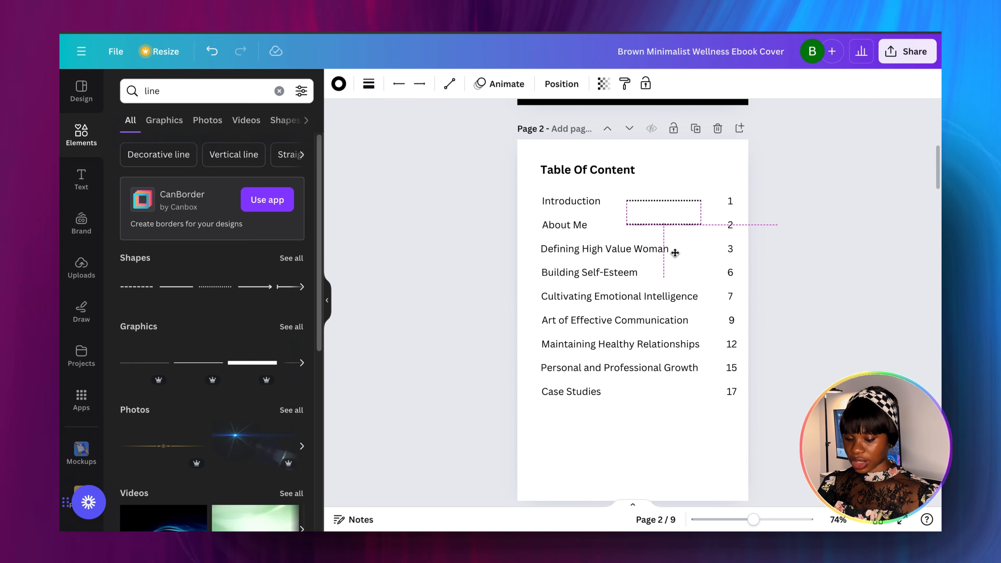
key("ctrl+d")
left_click_drag(647, 437, 710, 280)
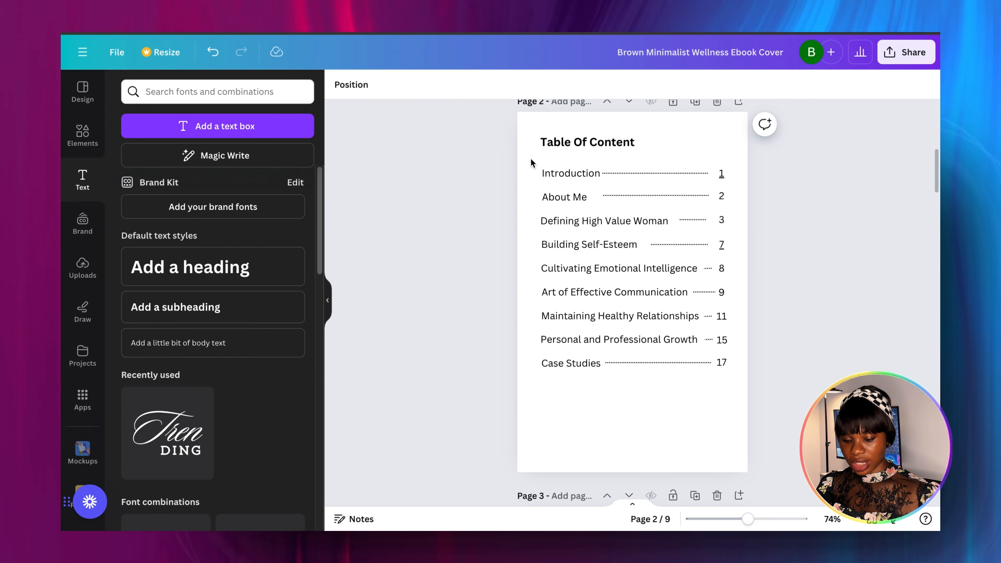
Link the "Introduction" row, including its dotted line and page number, to page 3 of this document
left_click_drag(531, 159, 672, 183)
left_click_drag(733, 180, 733, 180)
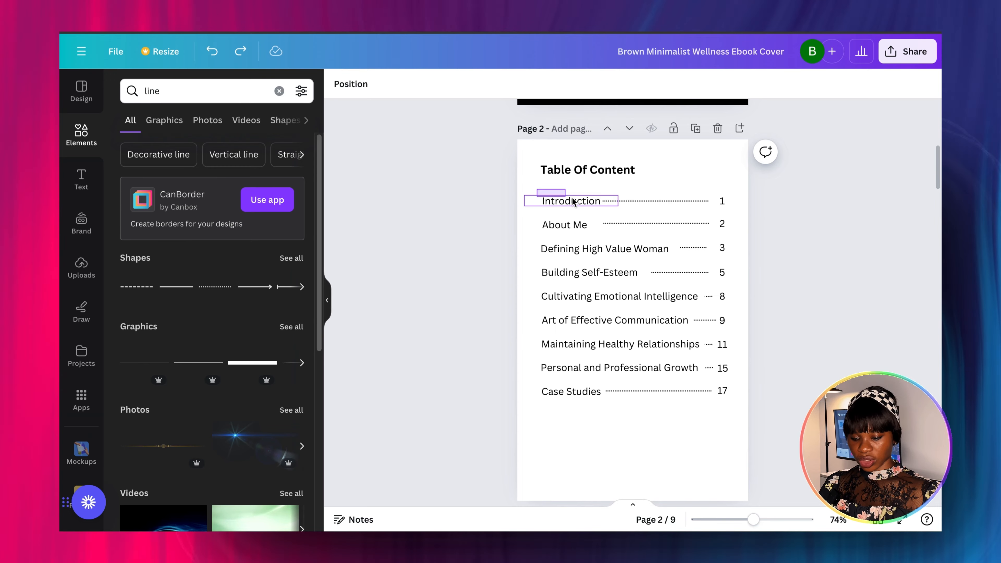
left_click_drag(574, 202, 729, 212)
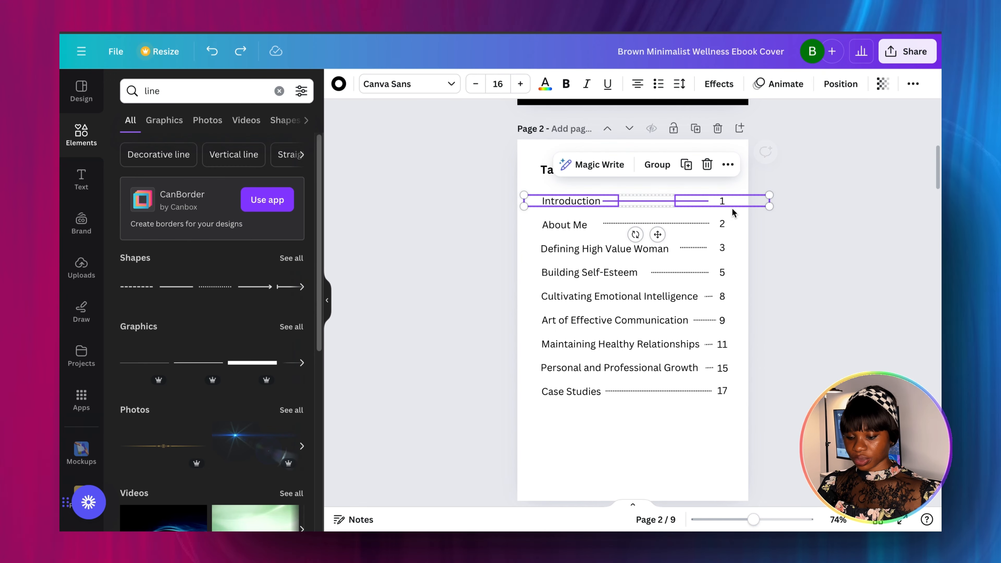
left_click(729, 165)
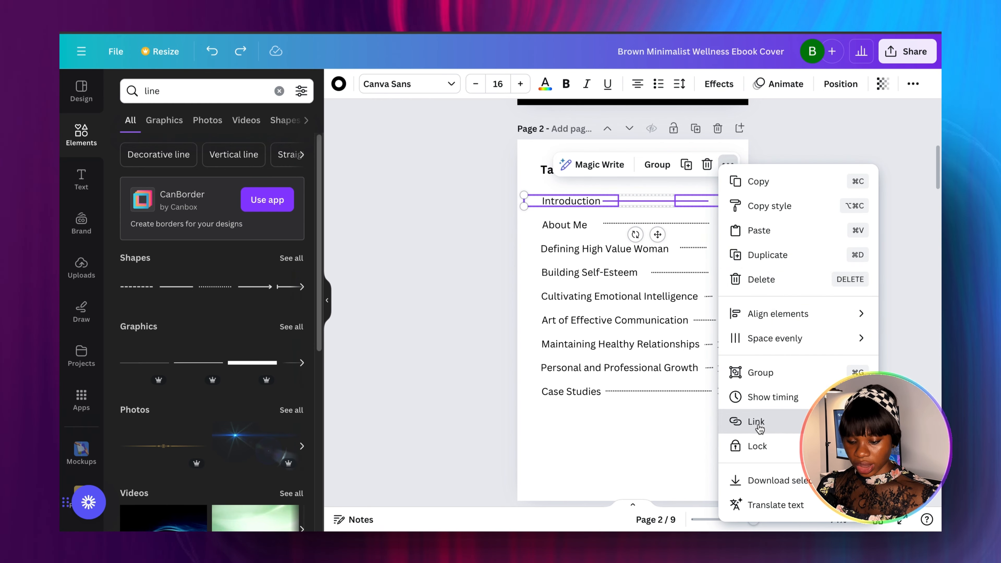
left_click(759, 416)
scroll(928, 333, "down", 2)
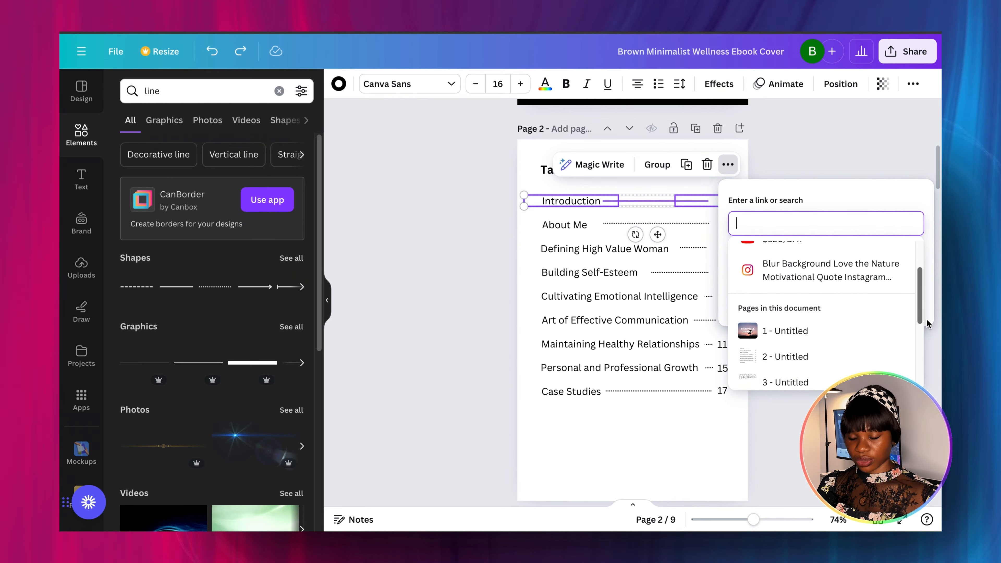
scroll(929, 333, "down", 1)
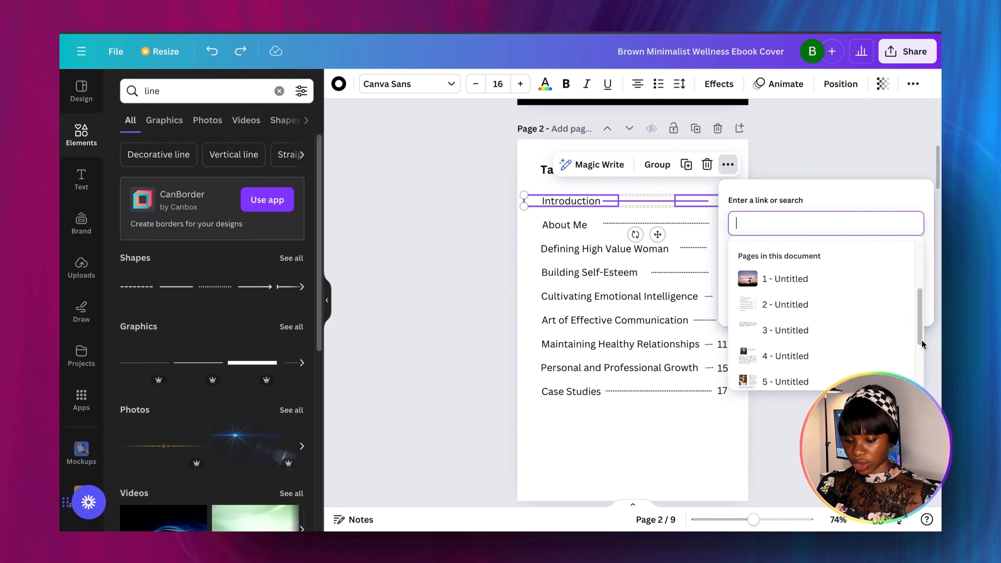
left_click(769, 331)
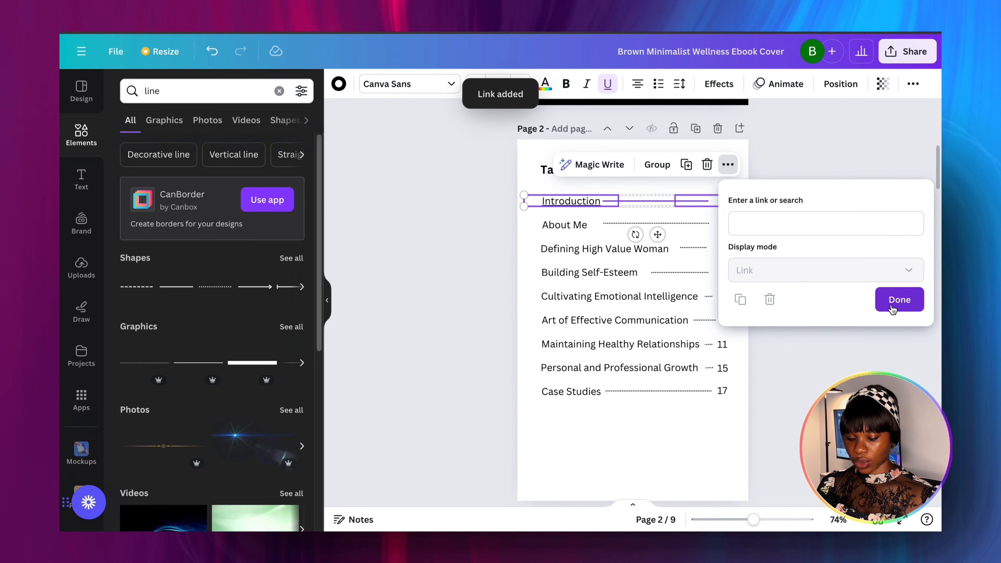
left_click(893, 308)
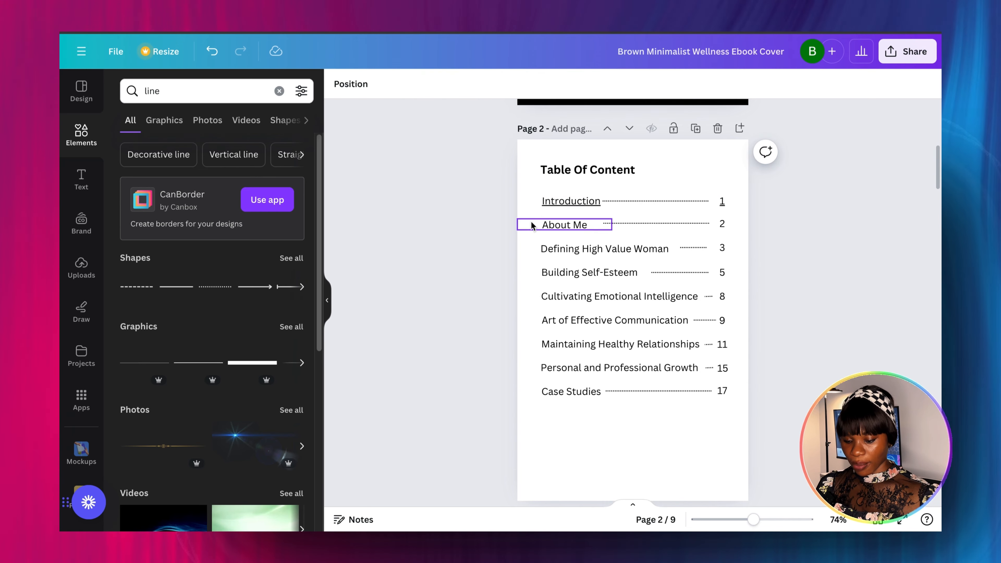
Link the "About Me" row with its dotted line and number to page 4 of this document
left_click_drag(539, 216, 671, 234)
left_click(732, 188)
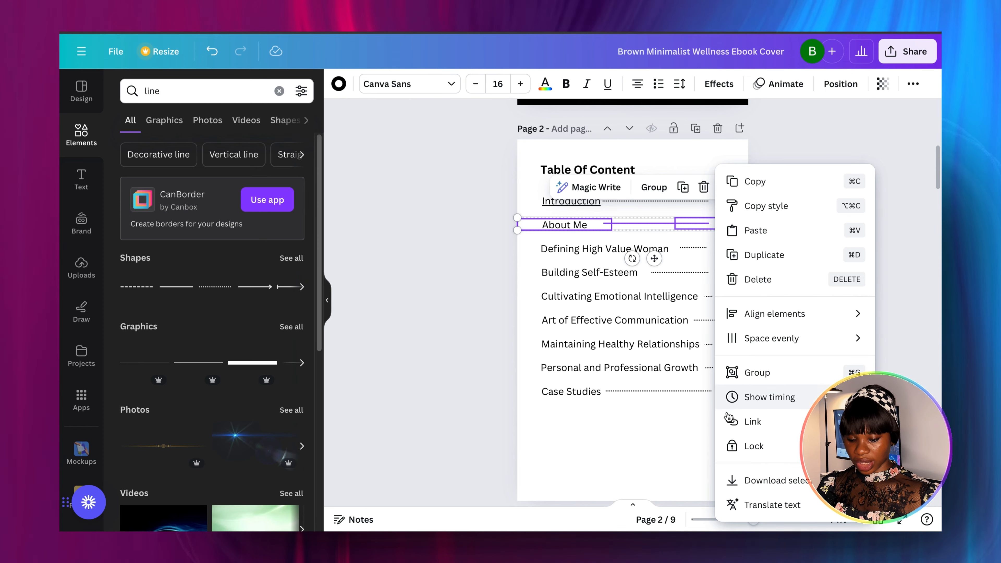
left_click(754, 422)
scroll(917, 333, "down", 2)
scroll(917, 333, "down", 2)
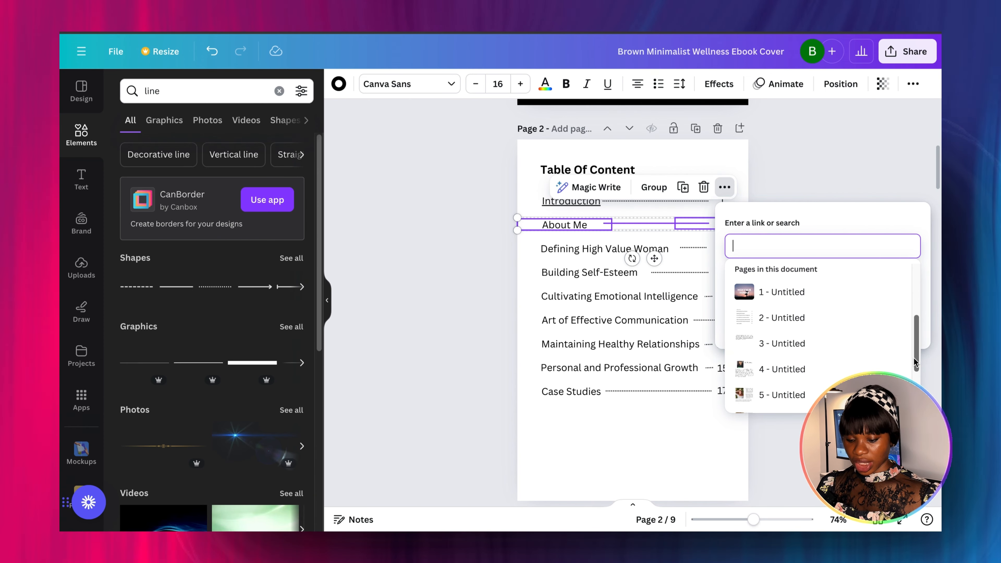
left_click(789, 371)
left_click(894, 322)
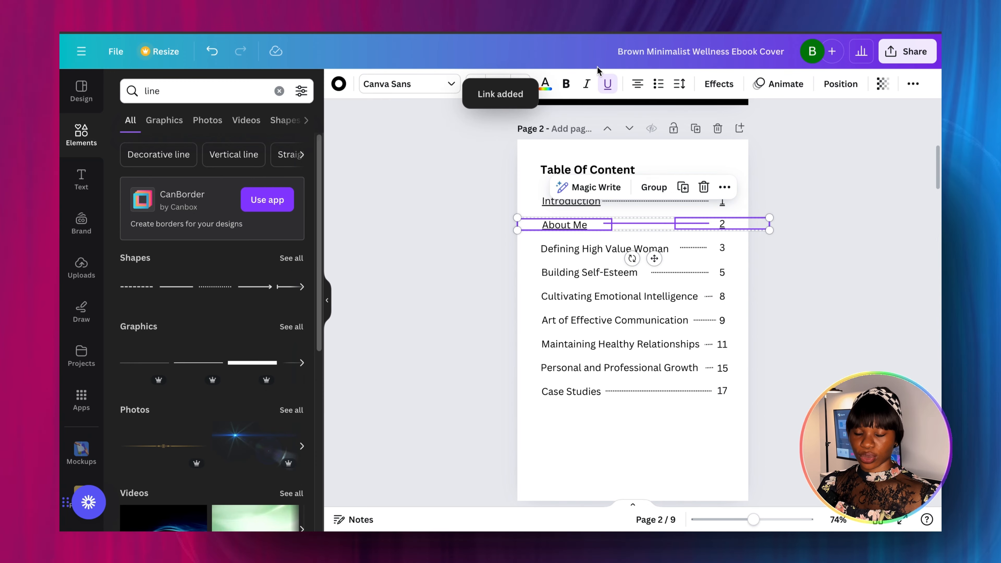
Select the "Defining High Value Woman" row with its dotted line and number, and link it to its page in the document
left_click(453, 248)
left_click_drag(453, 248, 724, 251)
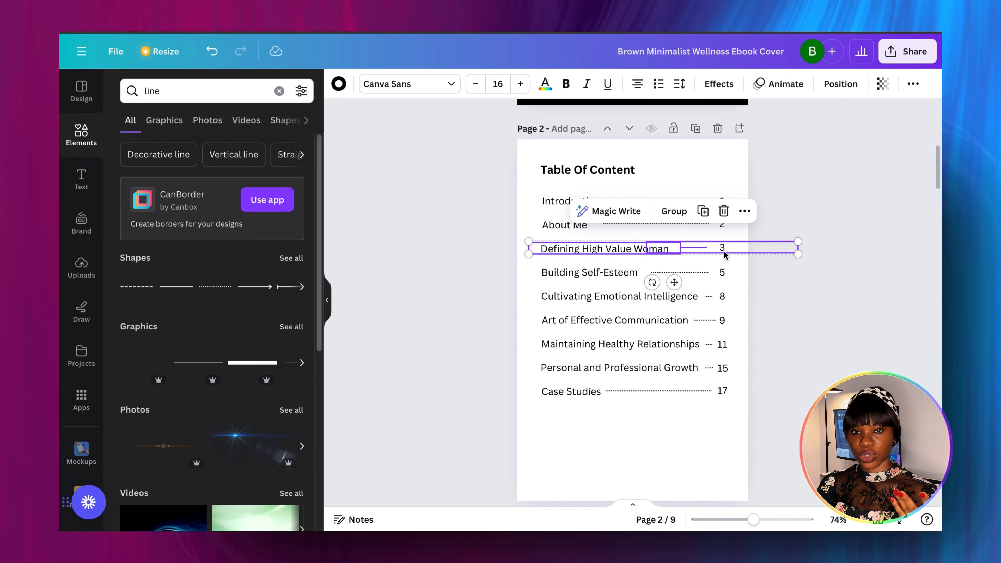
right_click(725, 252)
left_click(754, 422)
scroll(783, 372, "down", 4)
left_click(802, 385)
left_click(453, 290)
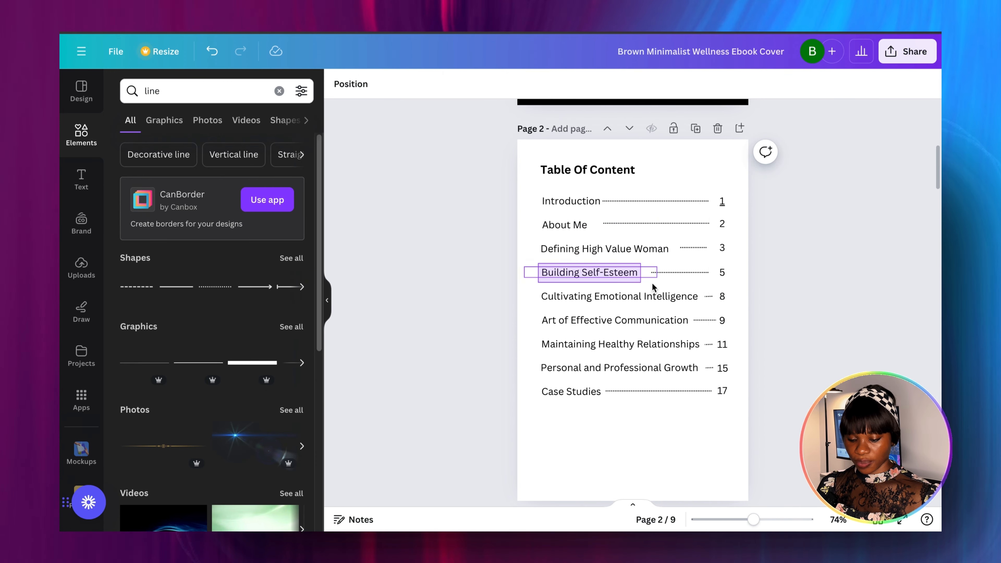
left_click(600, 280)
Search the elements for "shape" and add the flat-topped shape with a rounded bottom to the Introduction on page 3
scroll(526, 447, "down", 10)
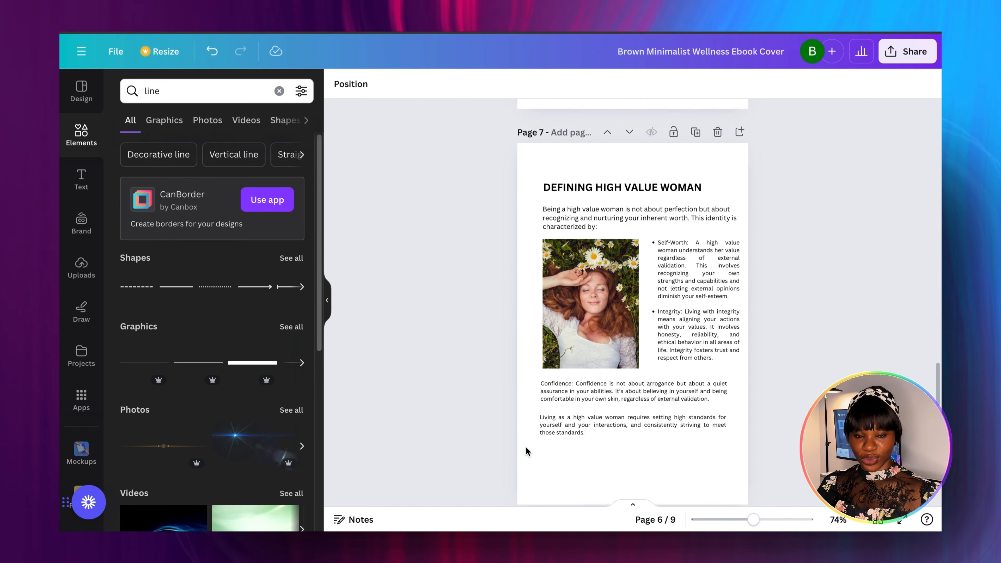
scroll(525, 448, "up", 8)
scroll(524, 450, "up", 15)
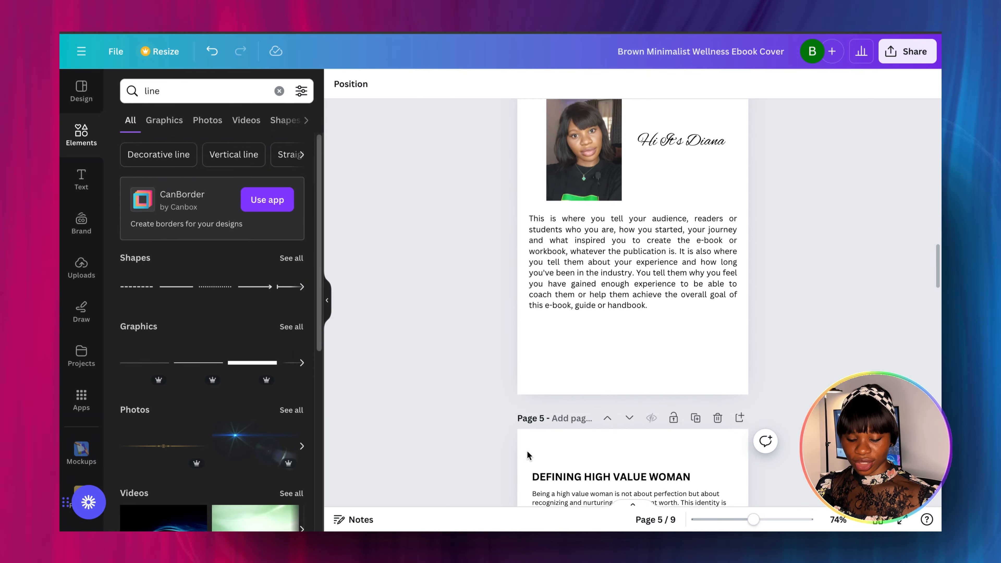
scroll(527, 449, "up", 5)
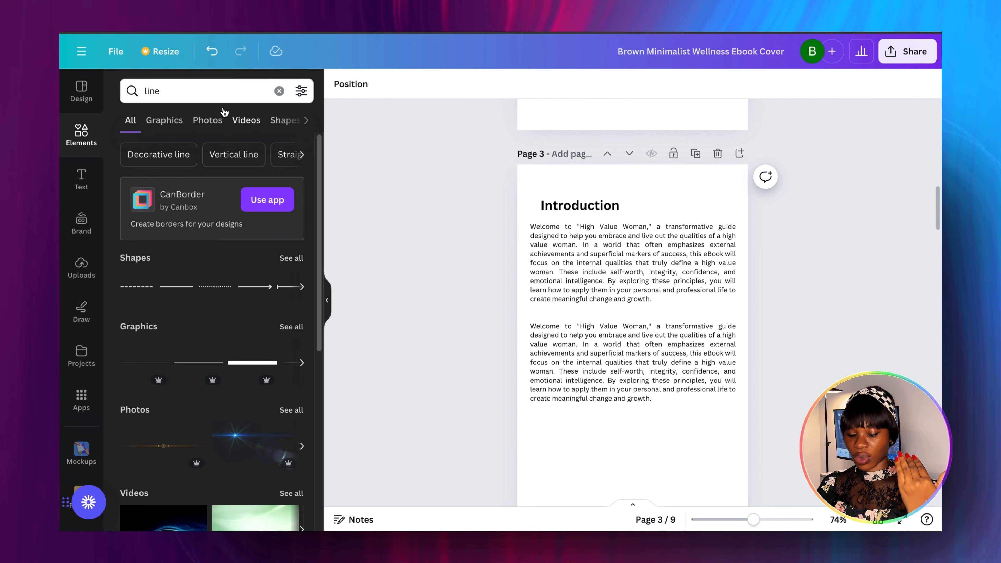
left_click(206, 96)
key("BackSpace")
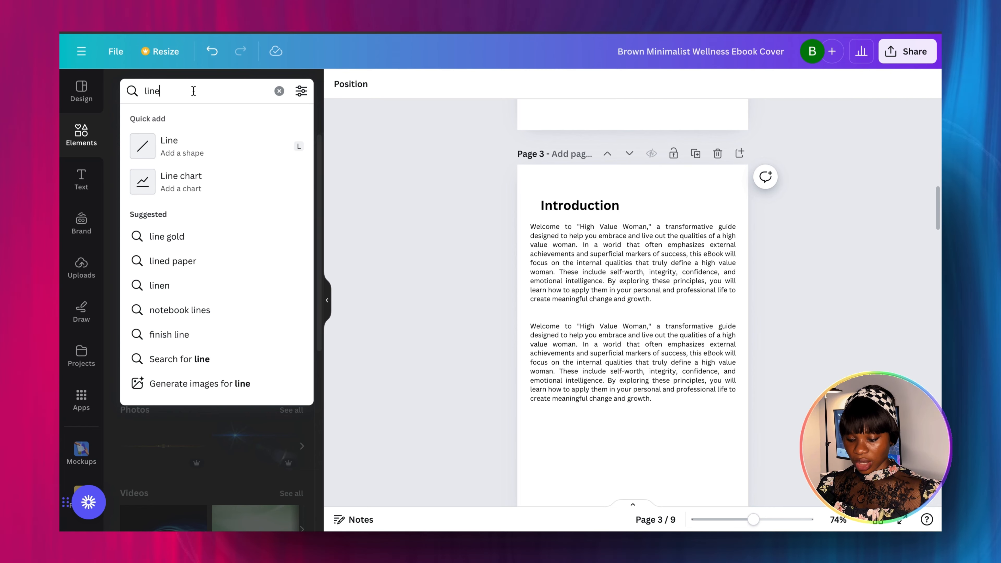
key("BackSpace")
key("BackSpace")
key("BackSpace")
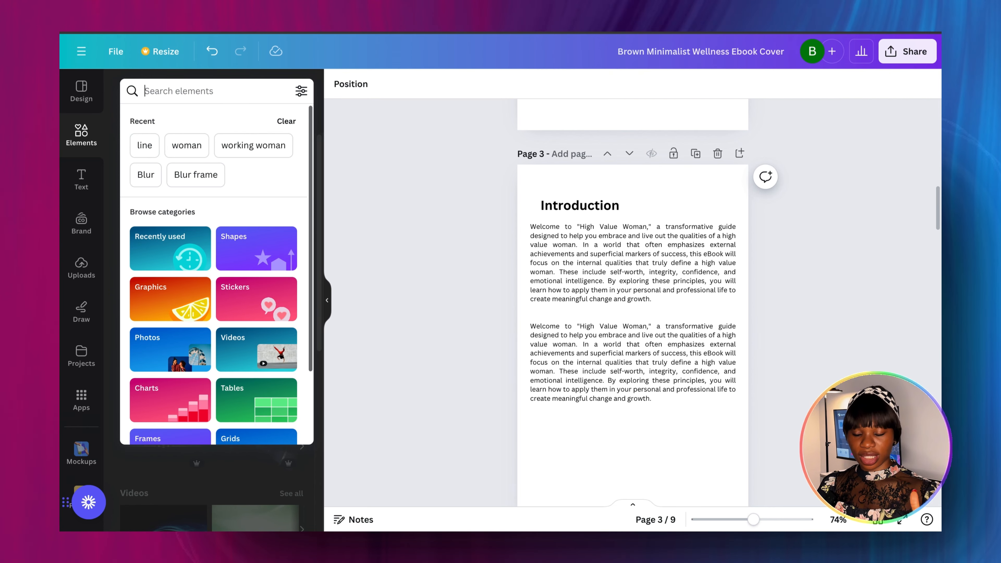
type("sh")
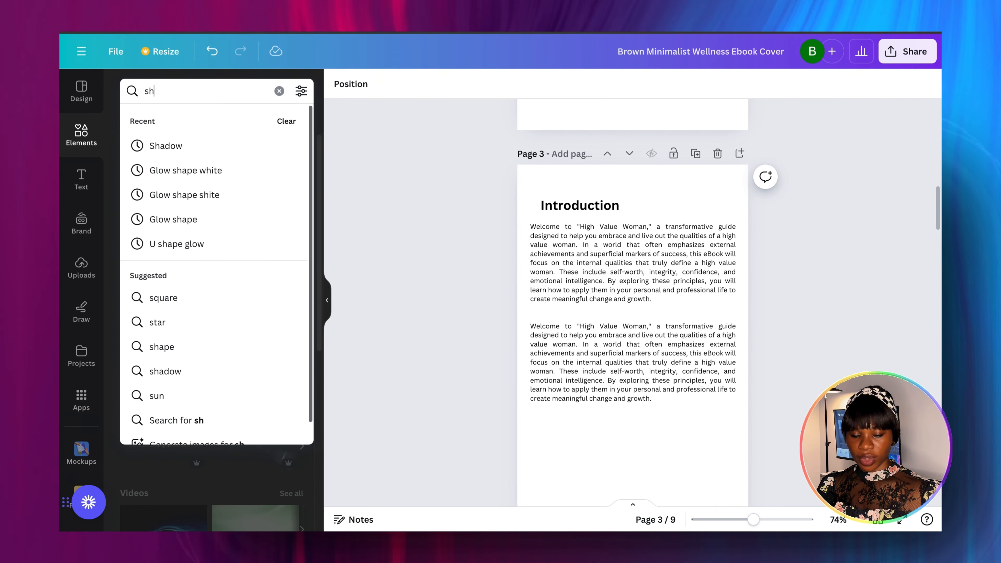
type("ape")
key("Return")
scroll(317, 328, "down", 10)
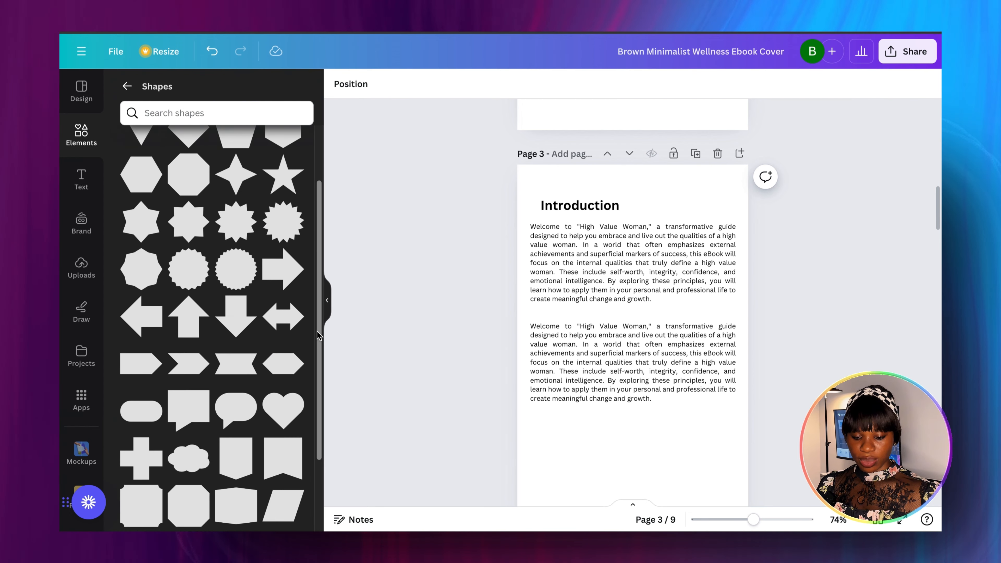
left_click(276, 472)
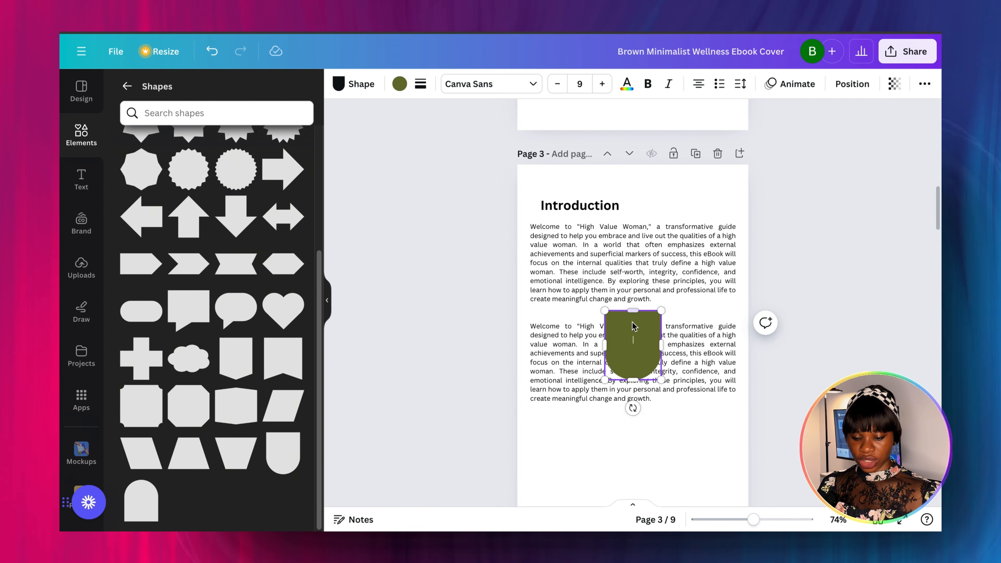
Move the rounded-bottom shape to the upper-right corner of page 3, shrink it to a small tab and fill it black
left_click_drag(644, 332, 709, 177)
left_click_drag(726, 222, 715, 201)
left_click(399, 84)
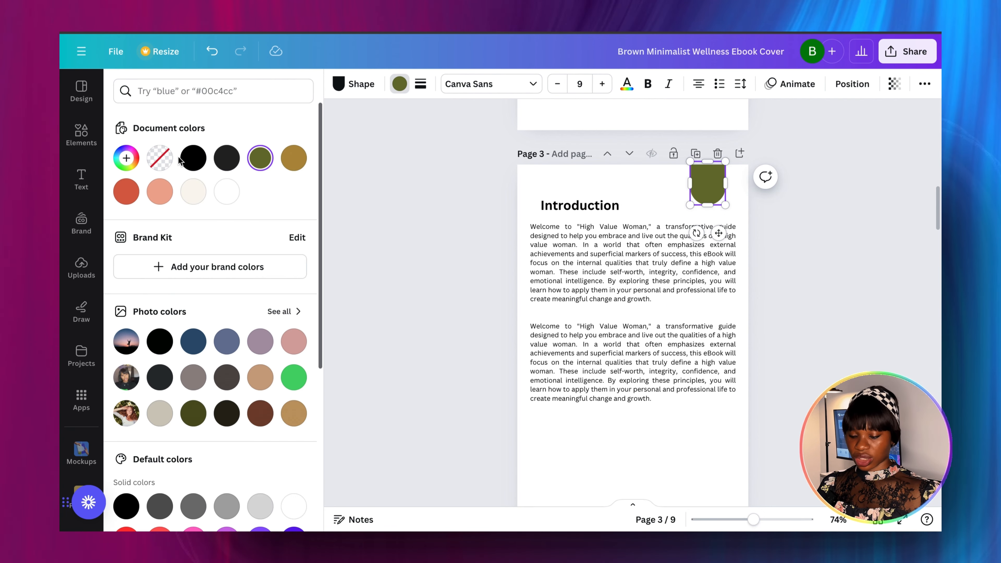
left_click(193, 158)
left_click(368, 223)
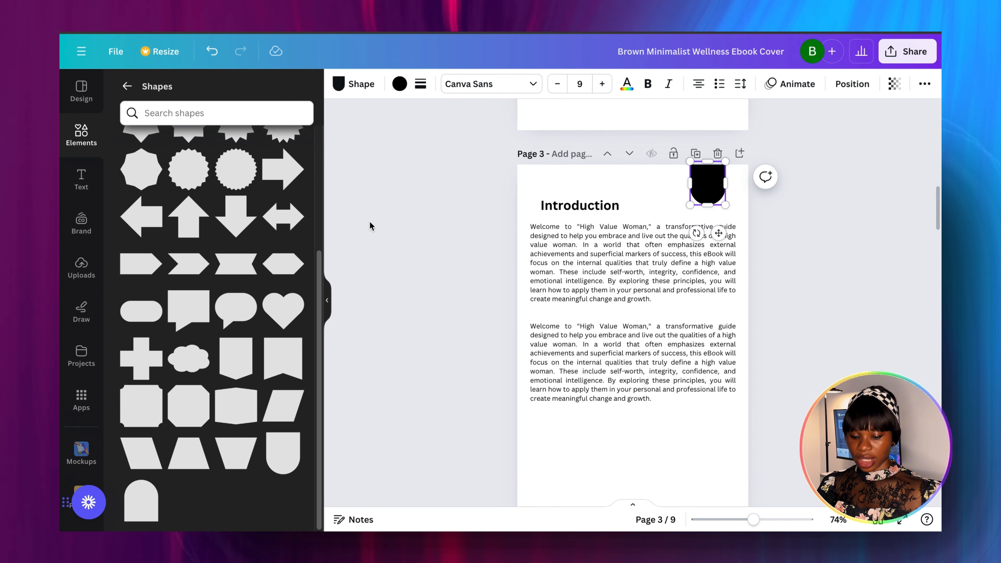
Add a body text "1" in bold white and place it on the black tab on page 3
left_click(81, 180)
left_click(215, 347)
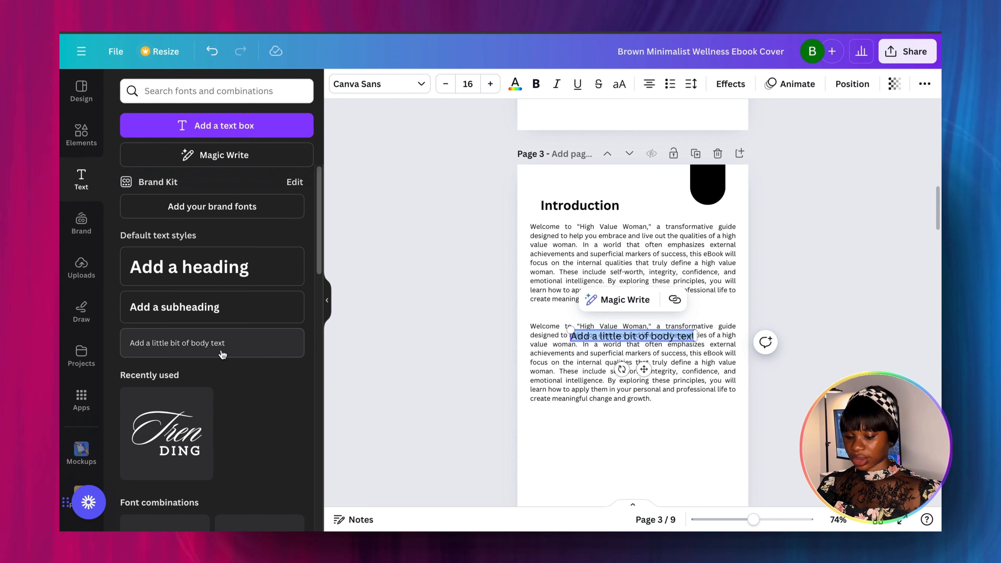
type("1")
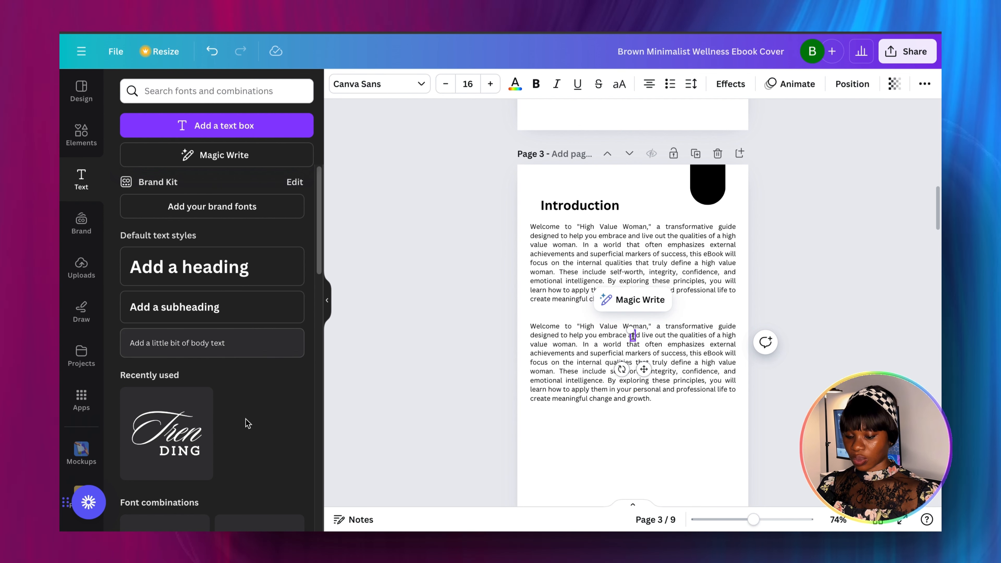
left_click_drag(644, 370, 719, 217)
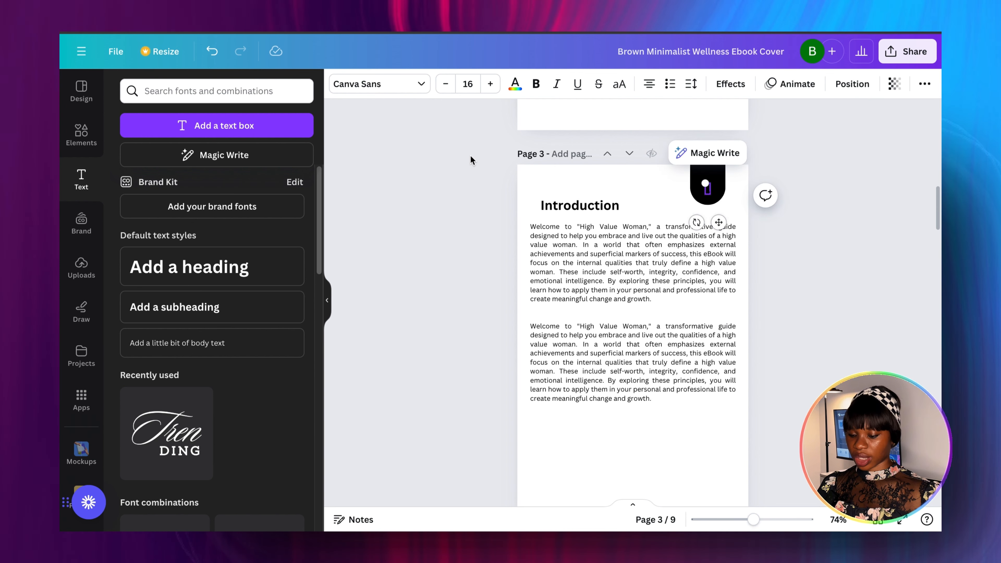
left_click(515, 83)
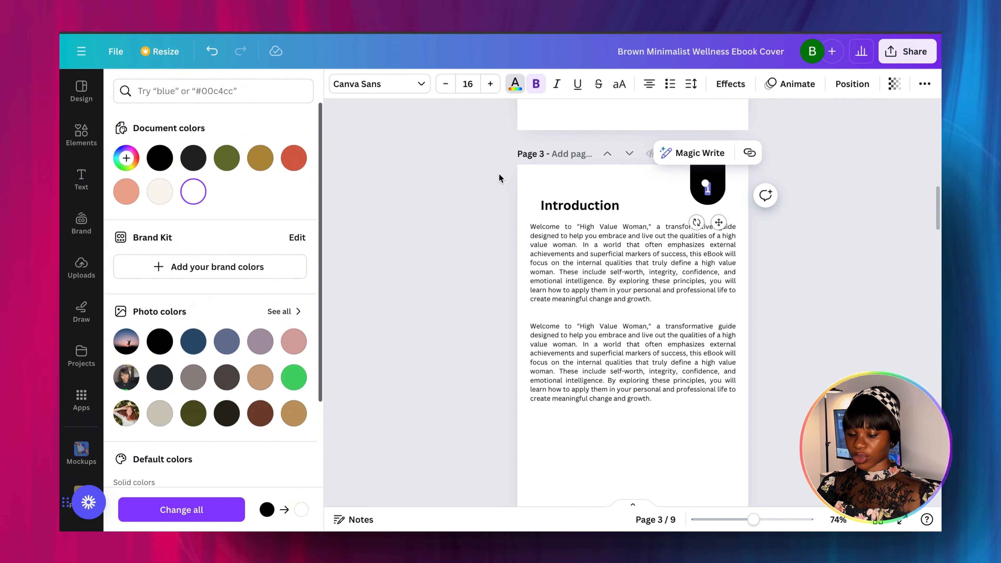
left_click(480, 210)
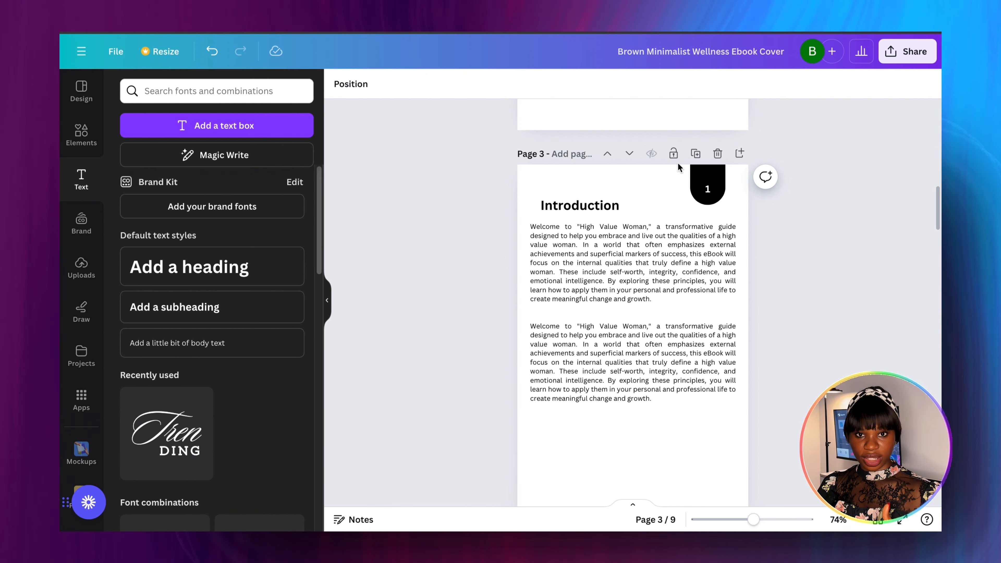
Duplicate the black tab with its number, place the copy in page 4's upper-right corner and change its number to 2
left_click_drag(679, 165, 729, 208)
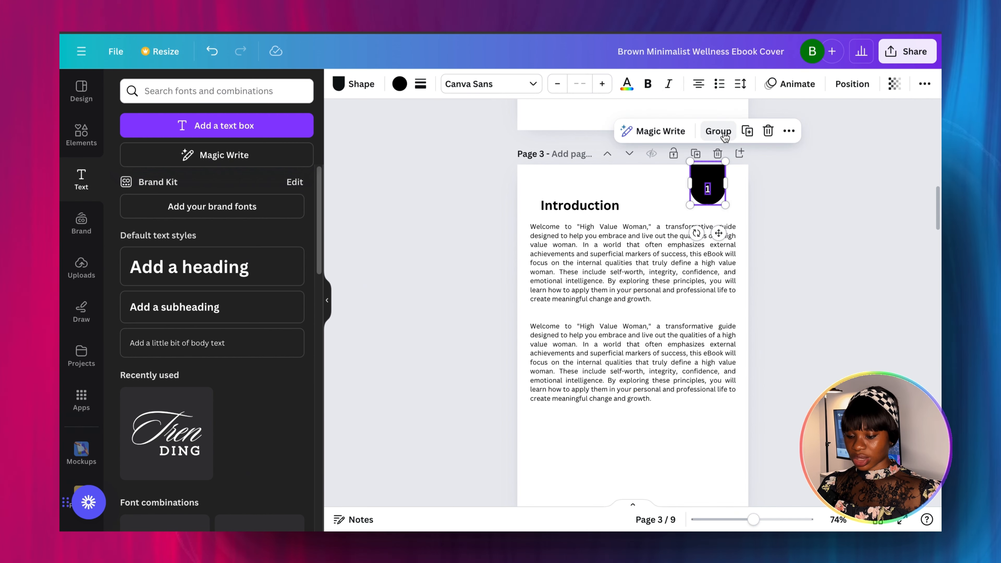
left_click(752, 131)
left_click_drag(726, 240, 725, 271)
left_click(712, 224)
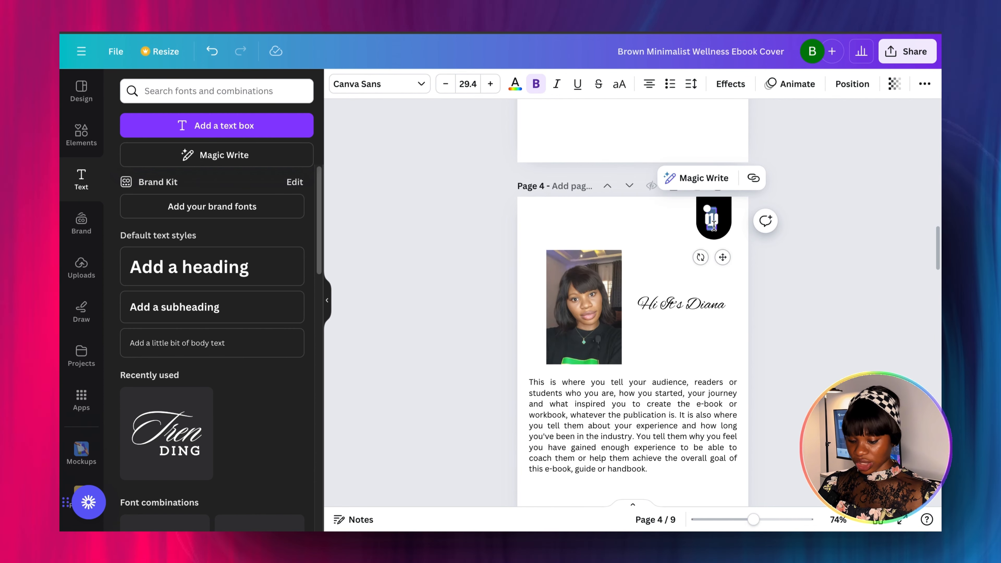
type("2")
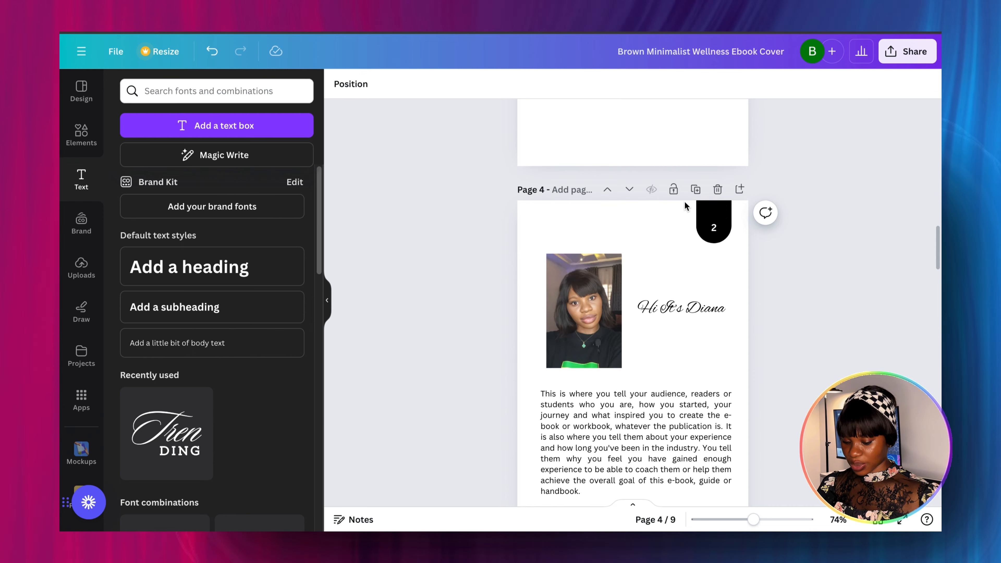
Copy the numbered black tab to the upper-right corners of pages 5 and 6, numbering them 3 and 4
left_click_drag(684, 202, 747, 245)
key("super+d")
left_click_drag(737, 281, 723, 320)
double_click(715, 320)
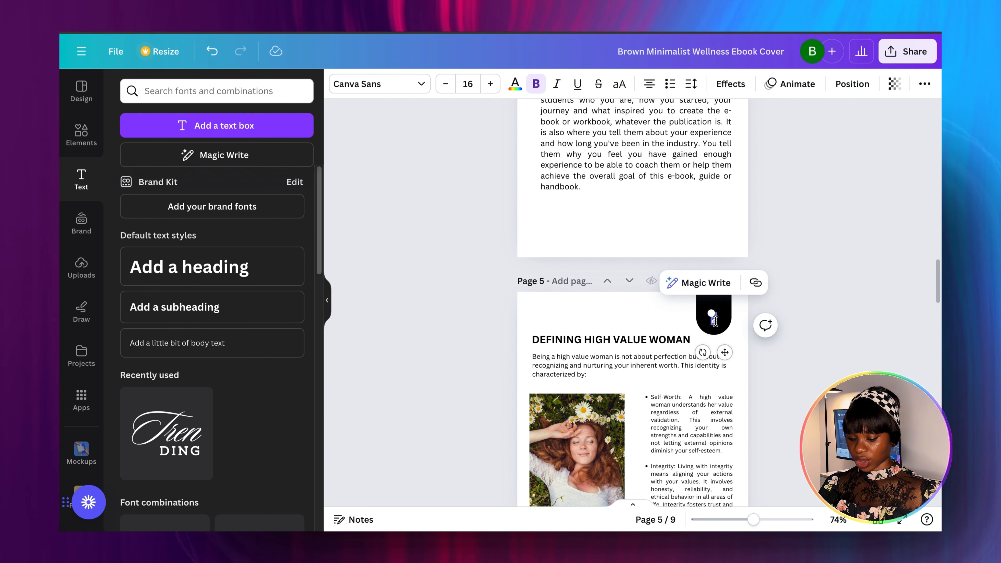
type("3")
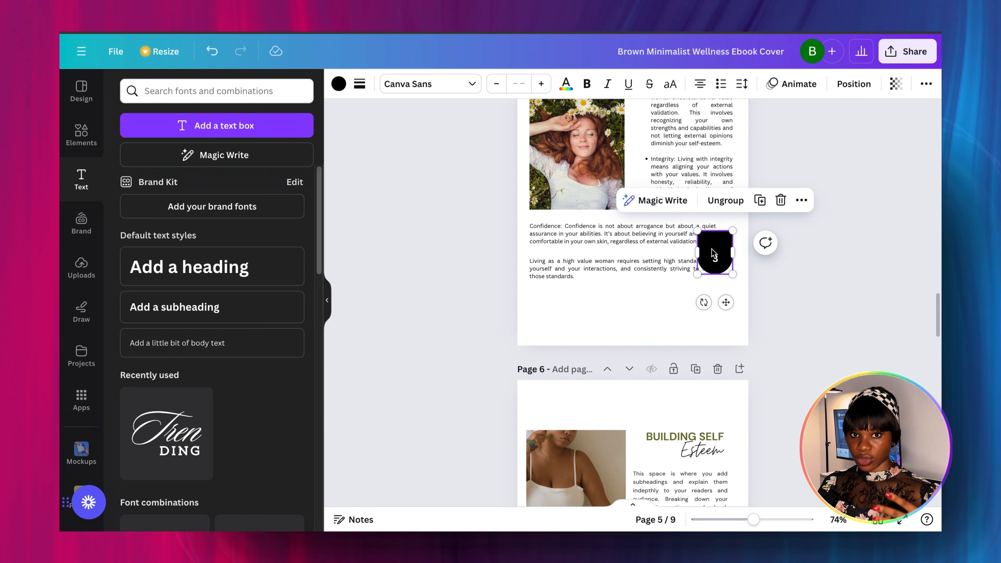
left_click_drag(714, 255, 719, 410)
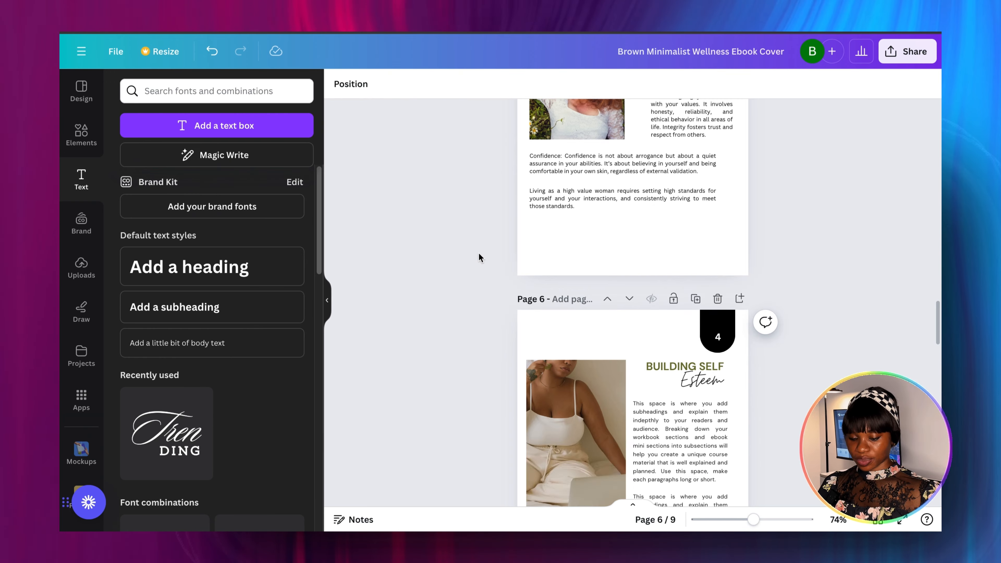
scroll(481, 257, "up", 10)
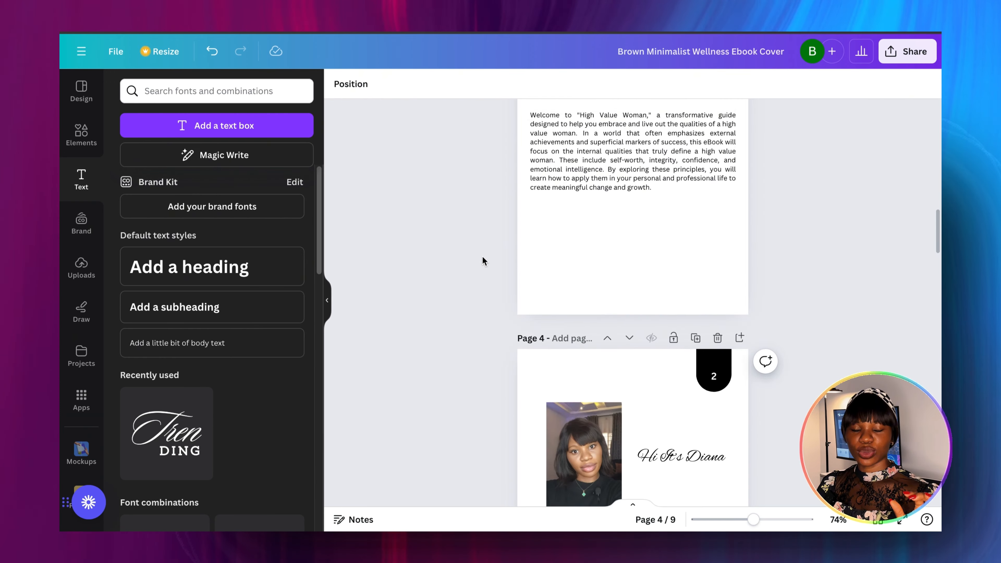
scroll(484, 261, "up", 15)
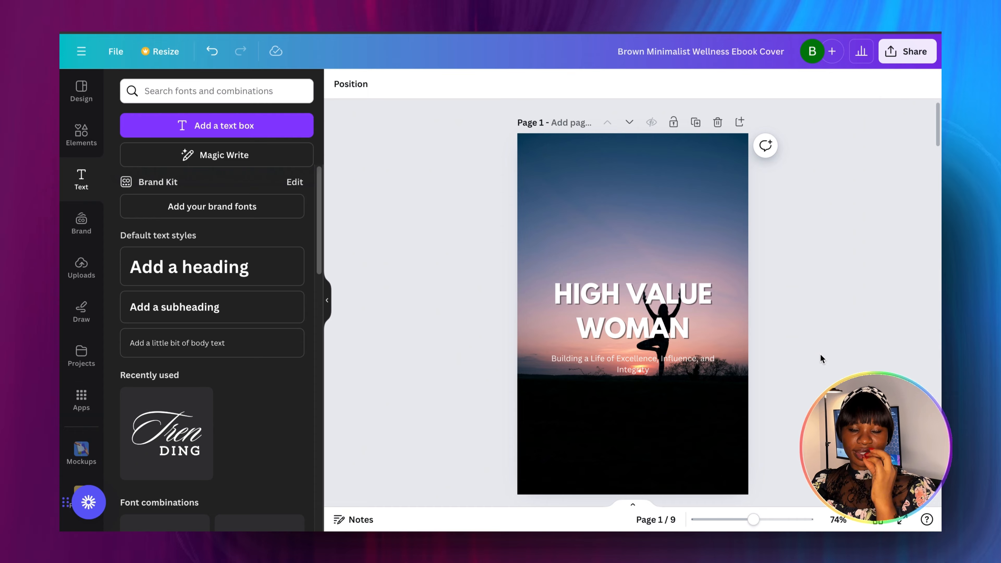
left_click_drag(938, 117, 931, 221)
scroll(871, 247, "down", 12)
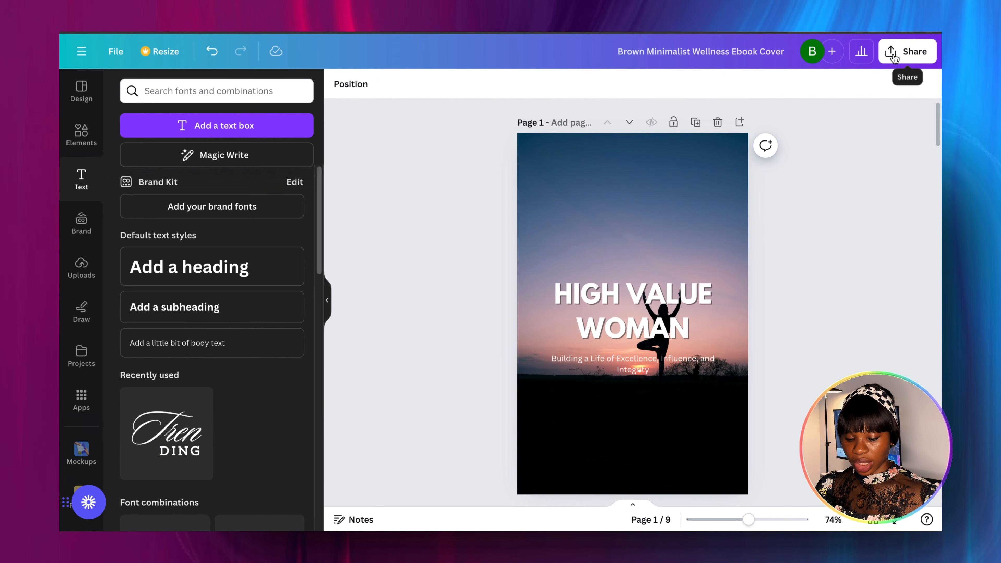
Download all nine pages of the design as a PDF Standard file
left_click(894, 58)
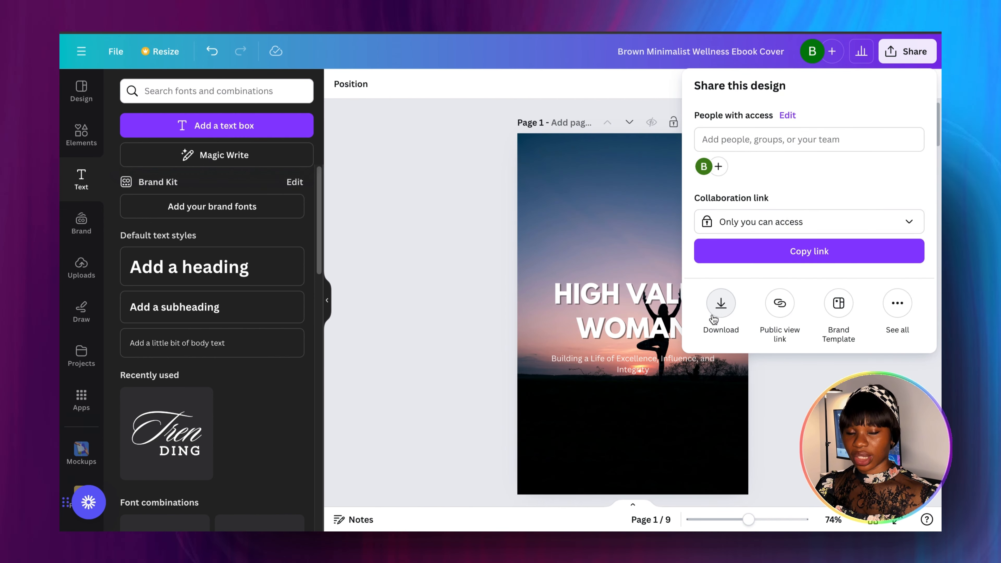
left_click(721, 304)
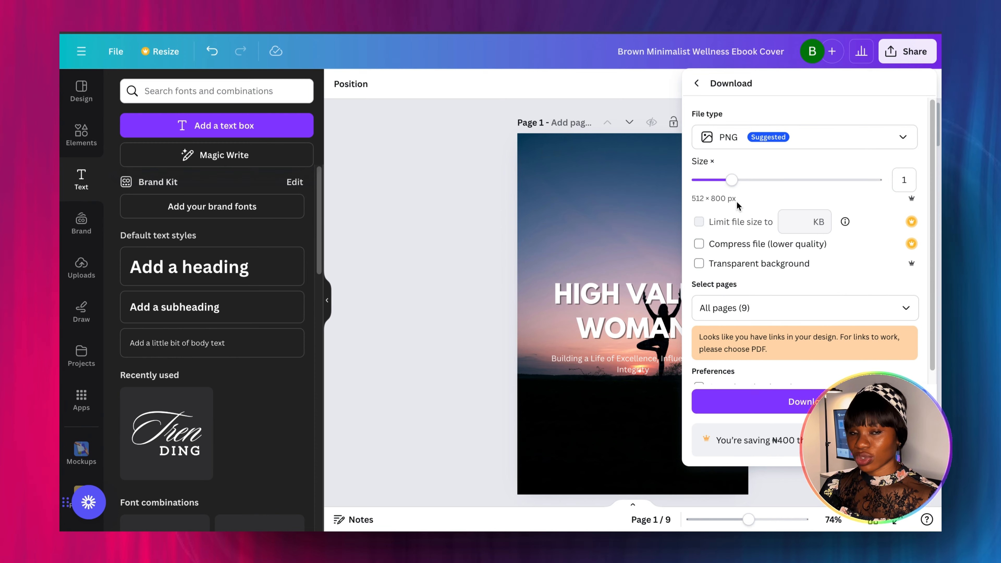
left_click(731, 148)
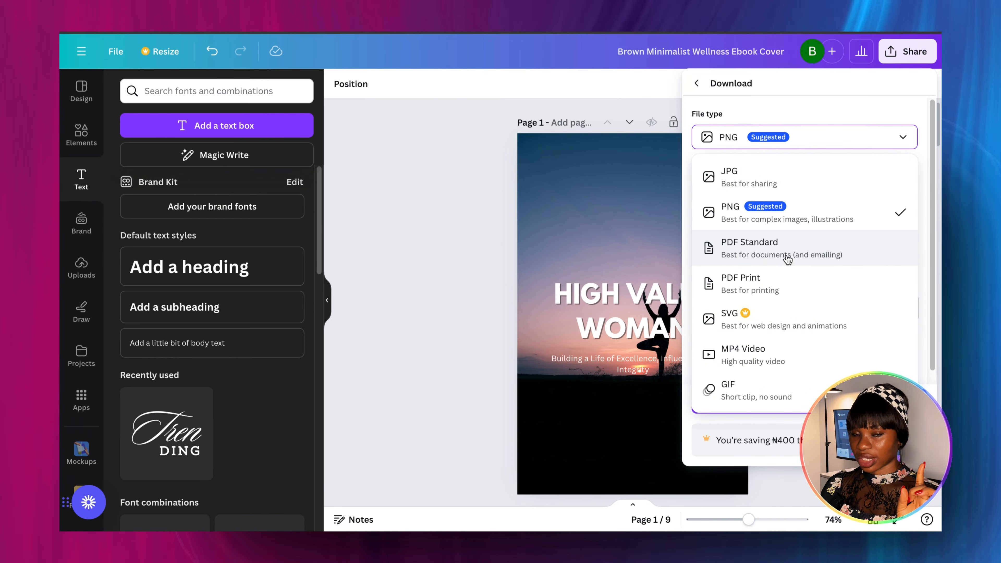
left_click(797, 257)
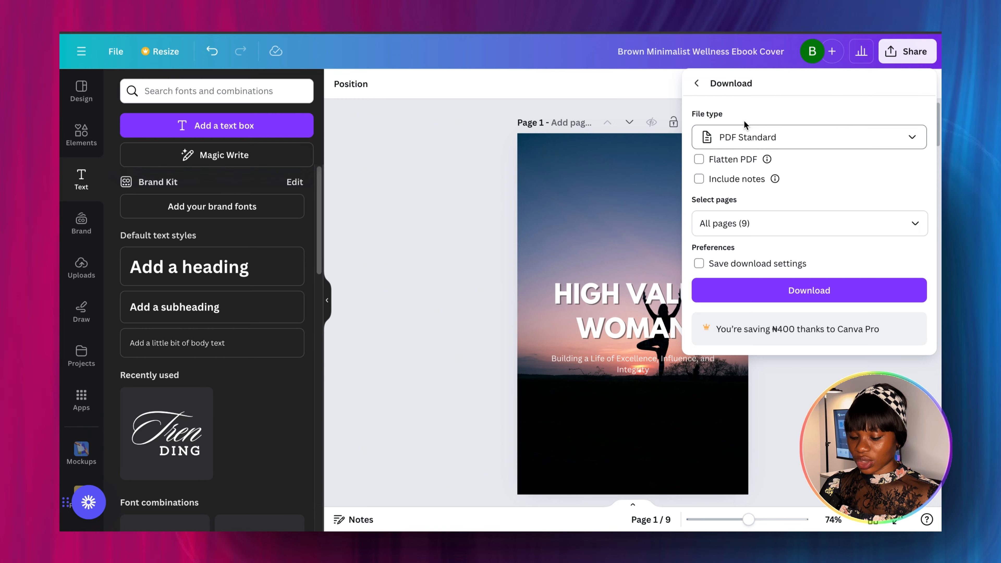
left_click(809, 292)
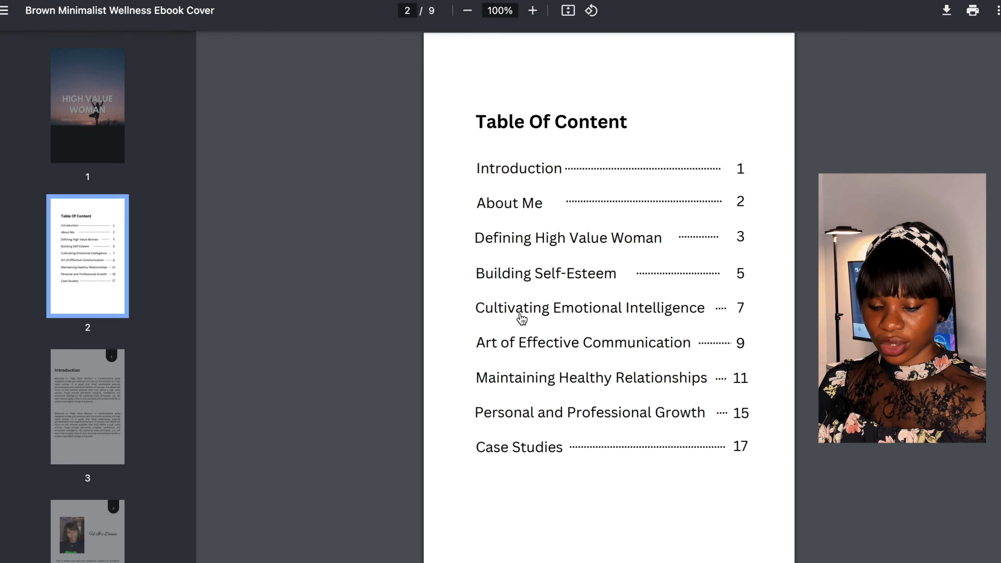
In the downloaded PDF, test the "Cultivating Emotional Intelligence" link in the table of contents
left_click(513, 313)
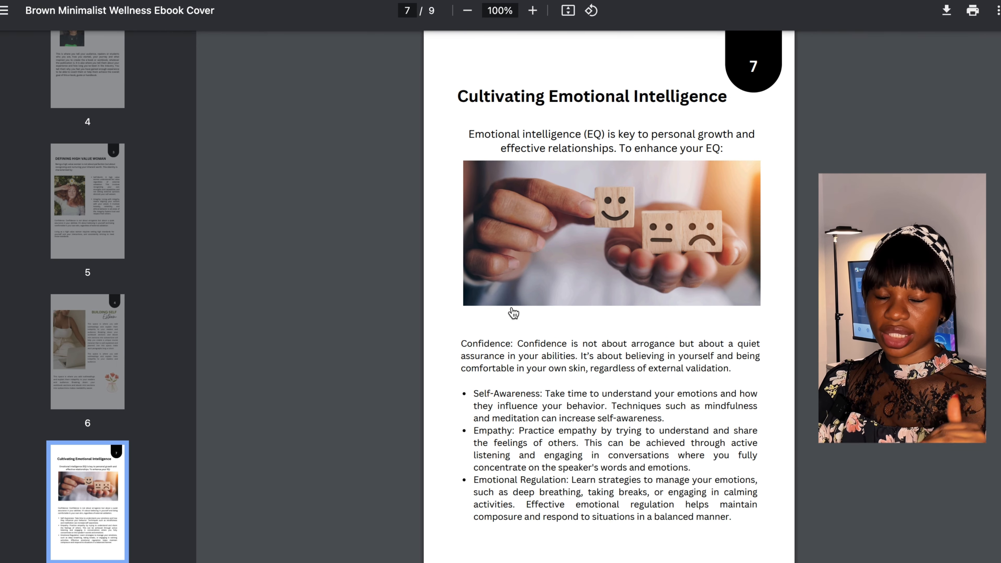